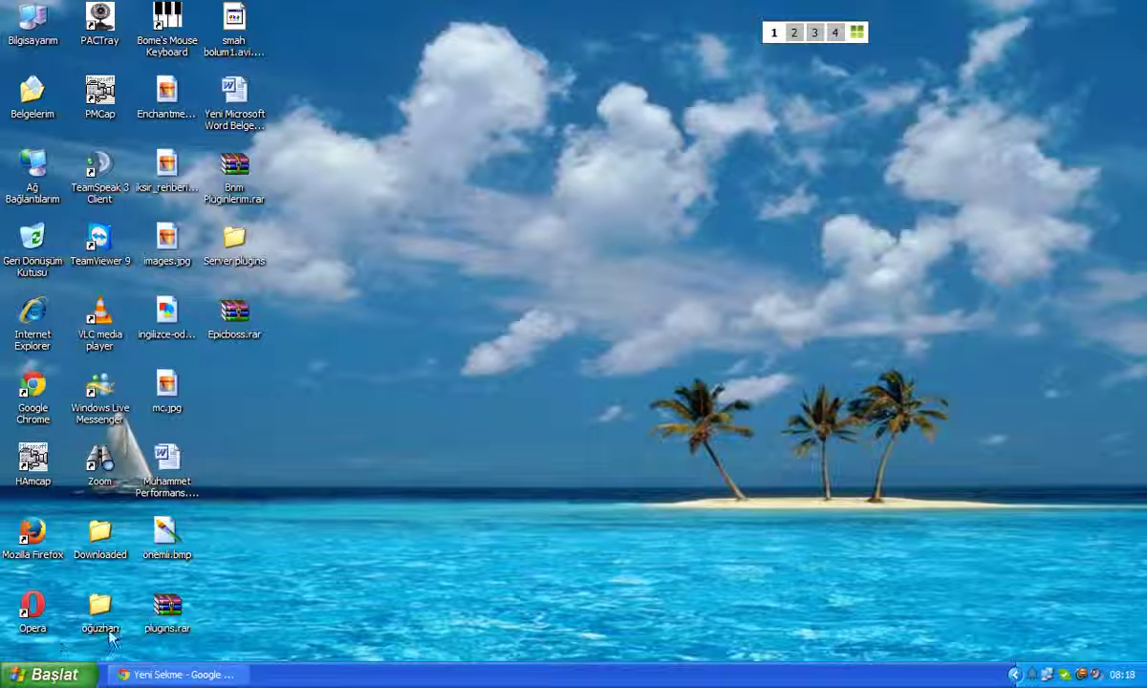
- Create a new folder named GIF on the desktop and open it
right_click(246, 387)
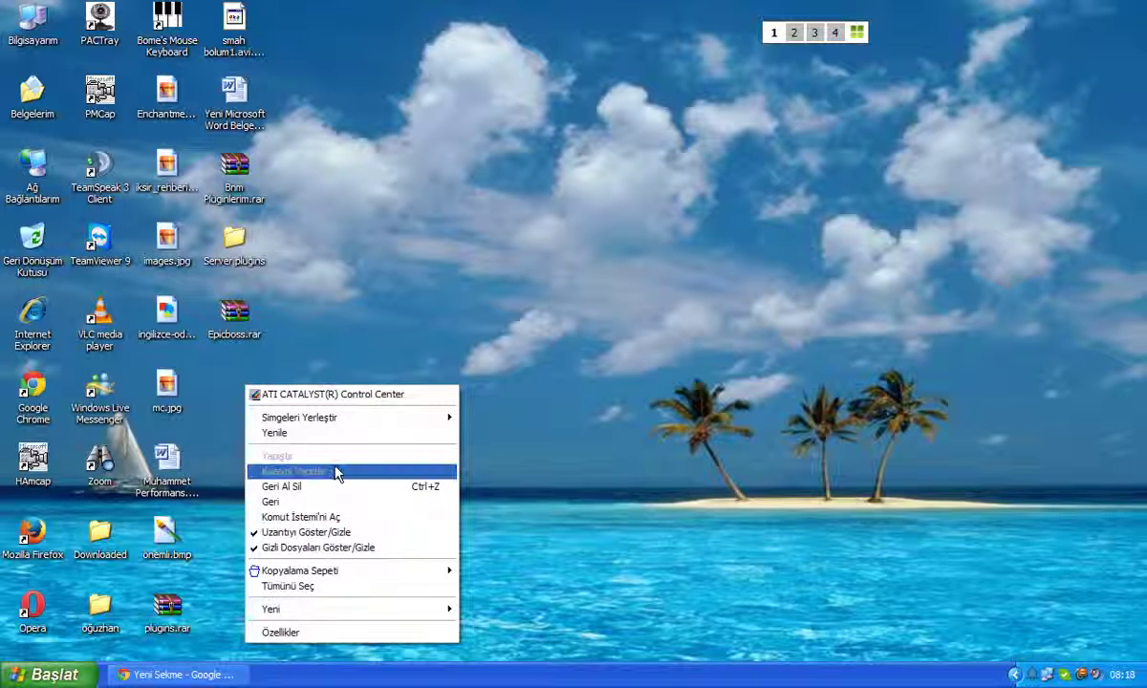
mouse_move(364, 616)
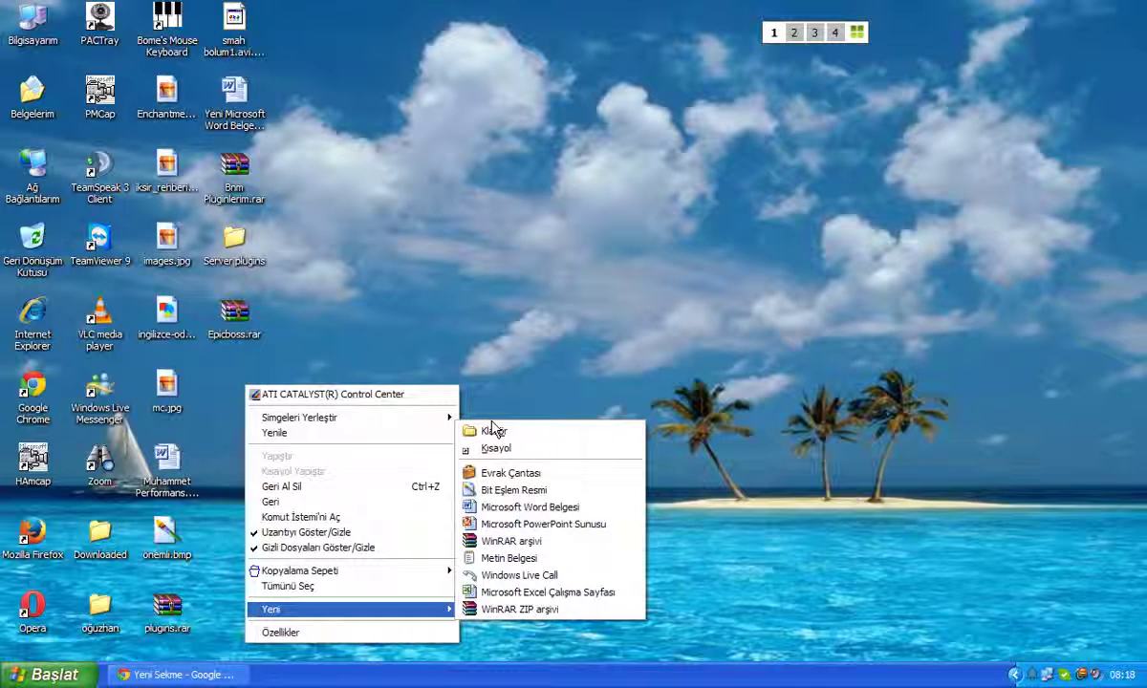
left_click(491, 431)
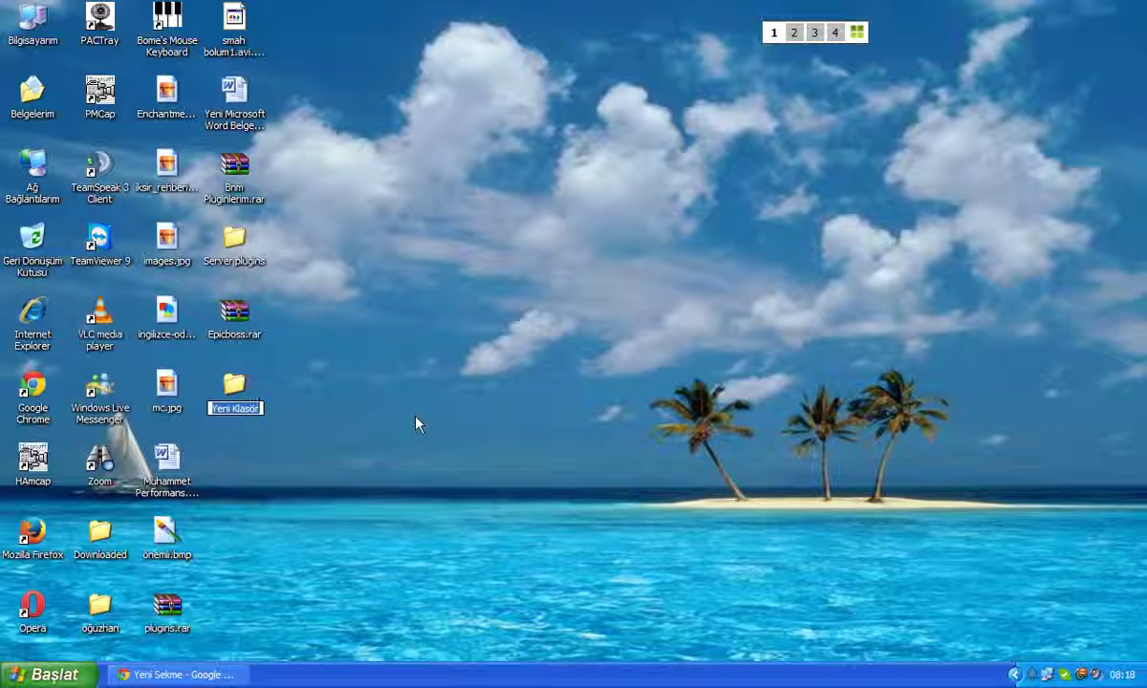
type("GİF")
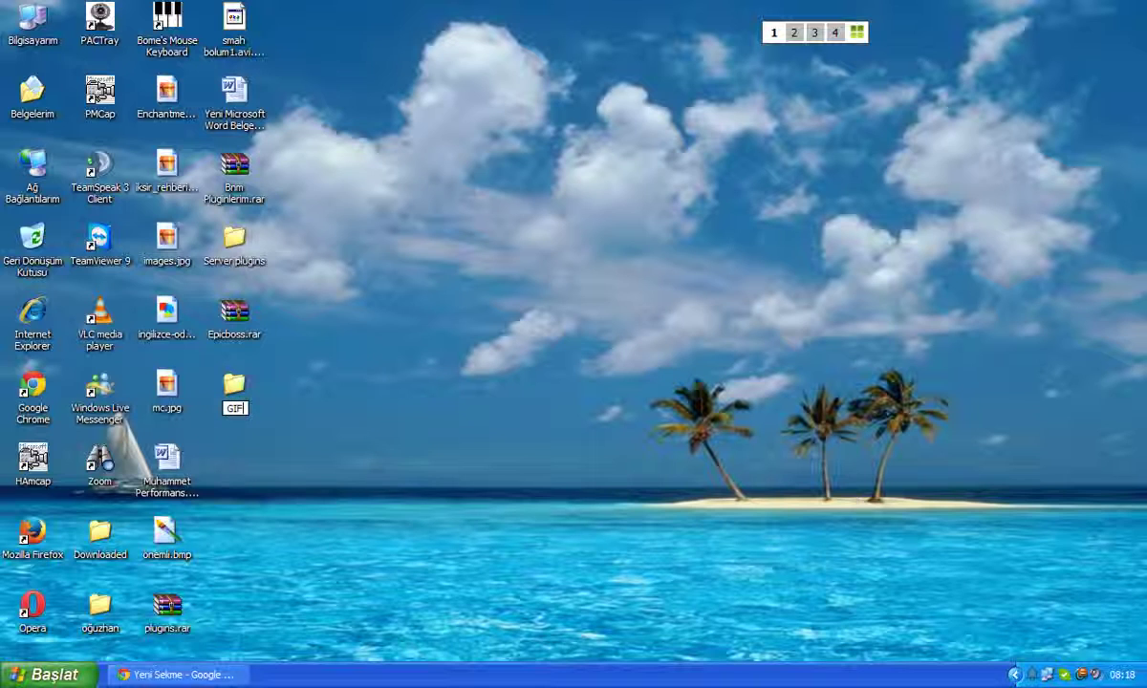
key("Return")
key("Return")
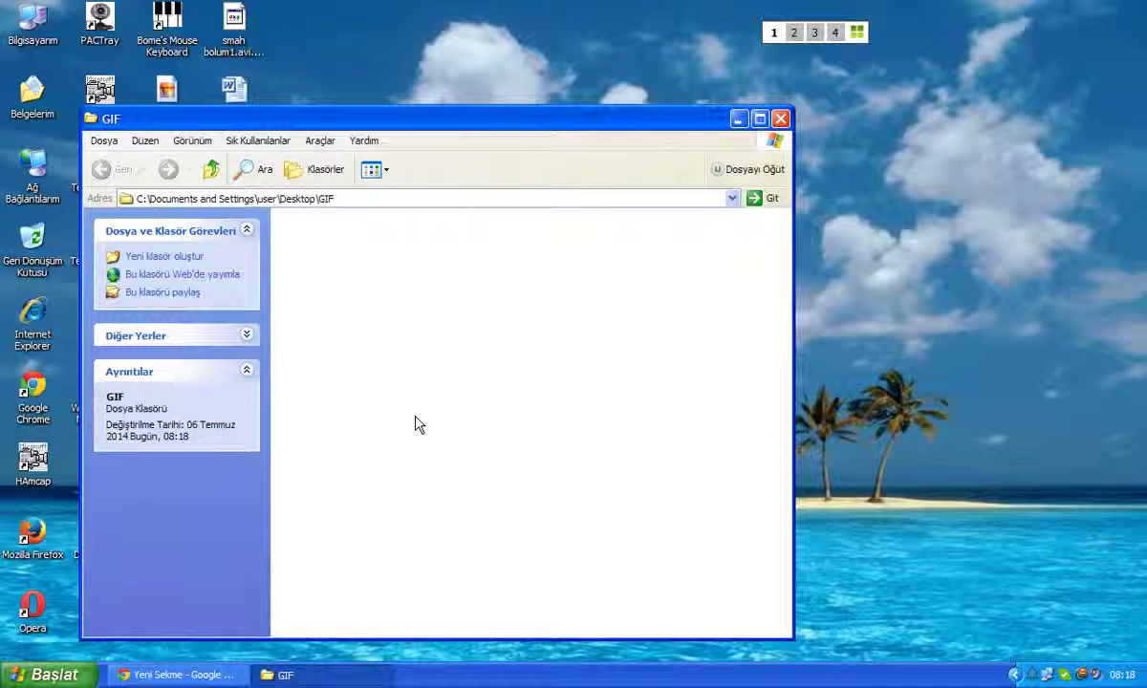
- Launch Paint from the Windows accessories programs (Donatılar)
left_click(52, 675)
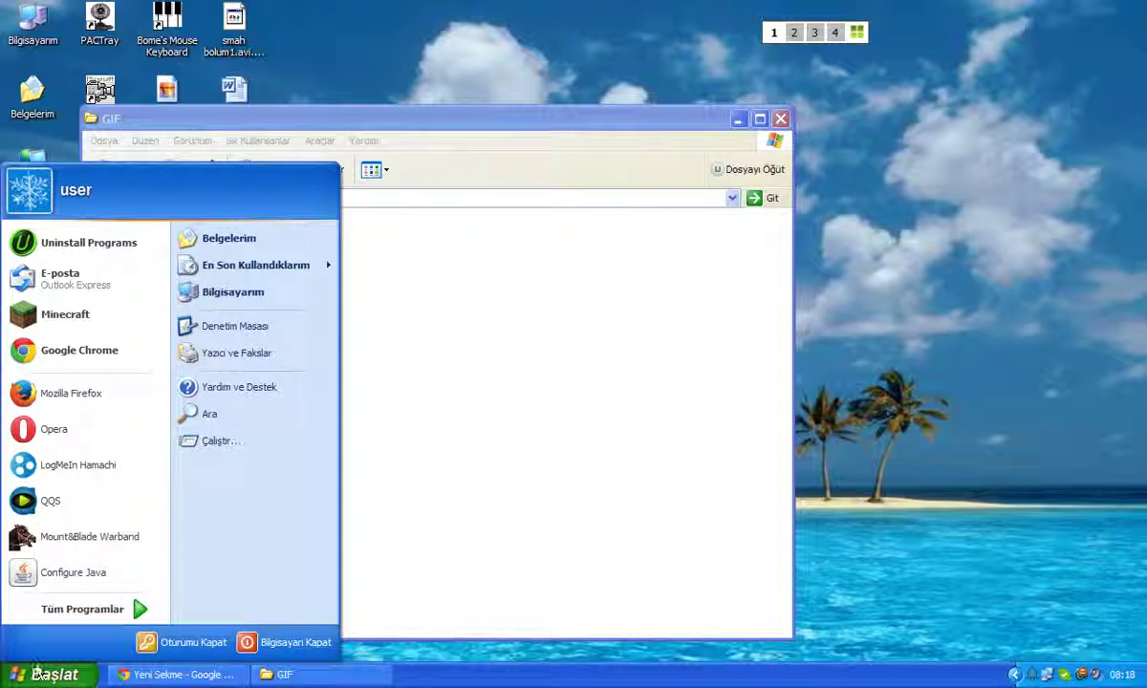
left_click(132, 611)
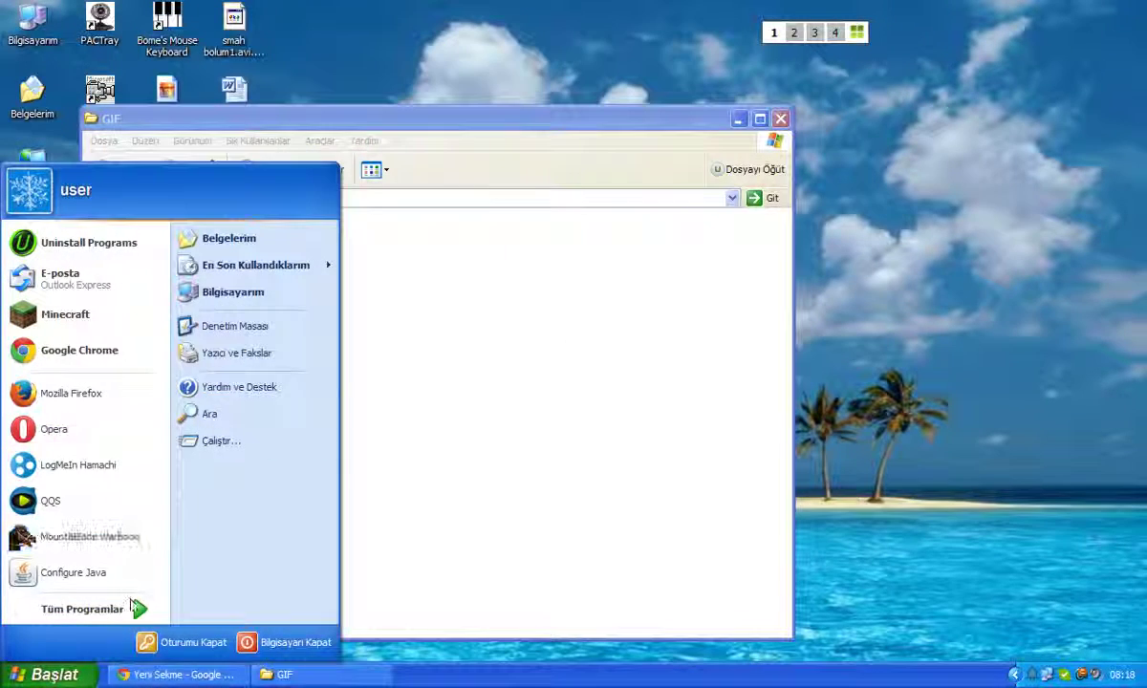
left_click(115, 609)
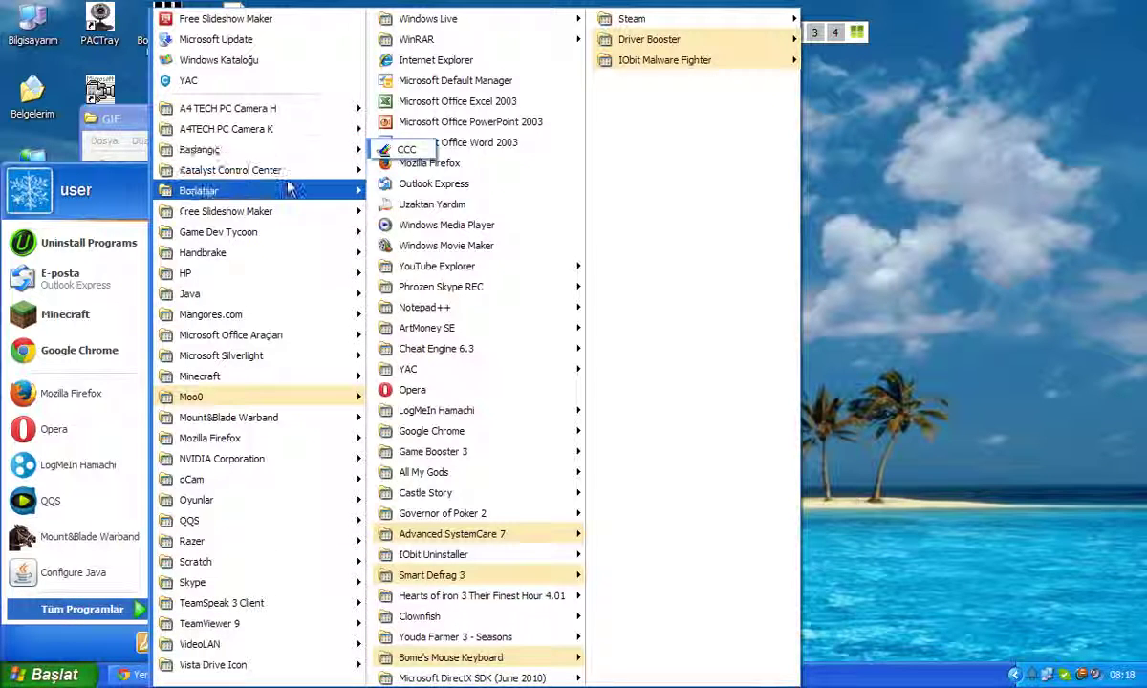
mouse_move(289, 187)
mouse_move(439, 195)
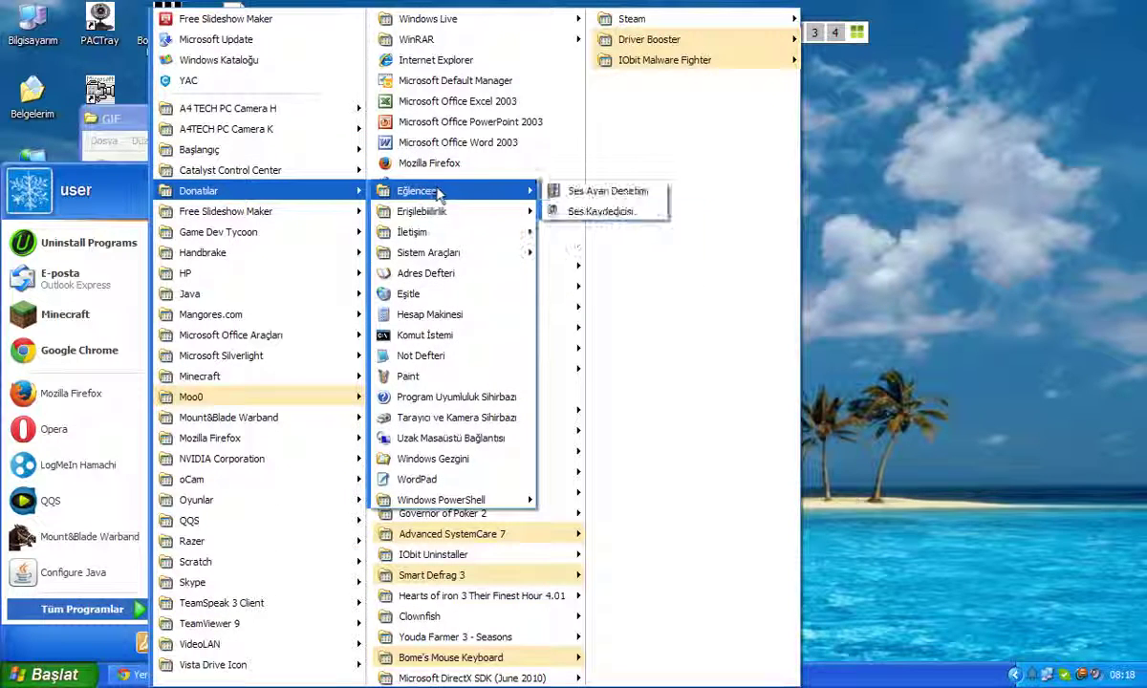
left_click(440, 379)
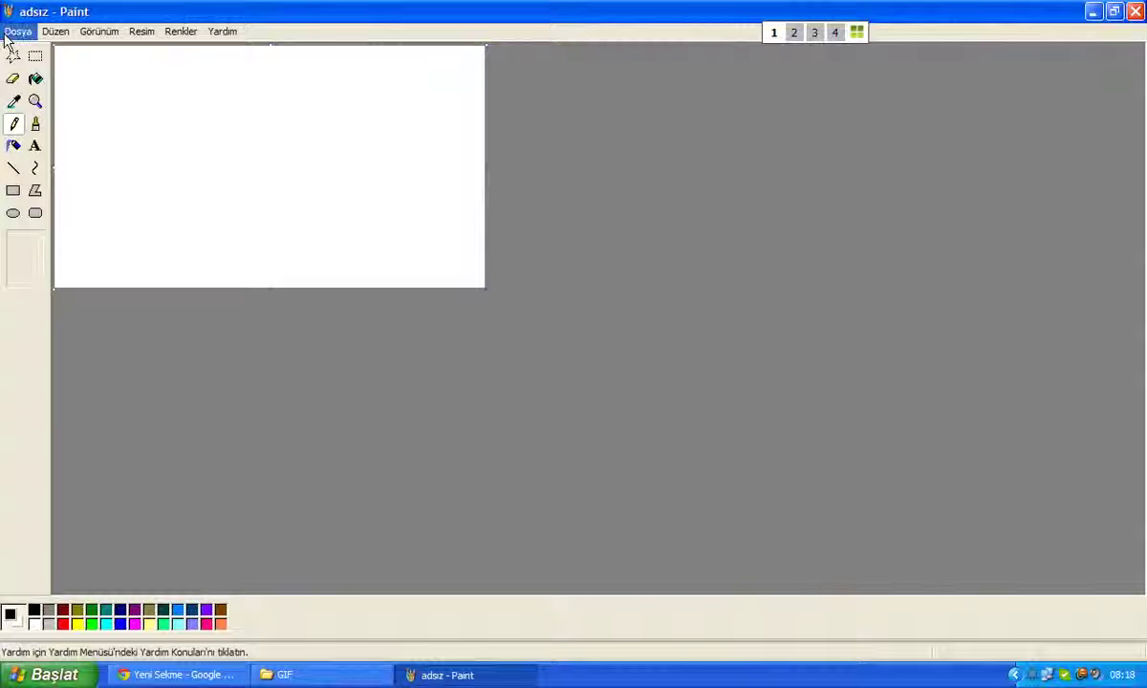
- Scatter about a dozen light violet-blue dots across the blank canvas with the largest square brush
left_click(36, 125)
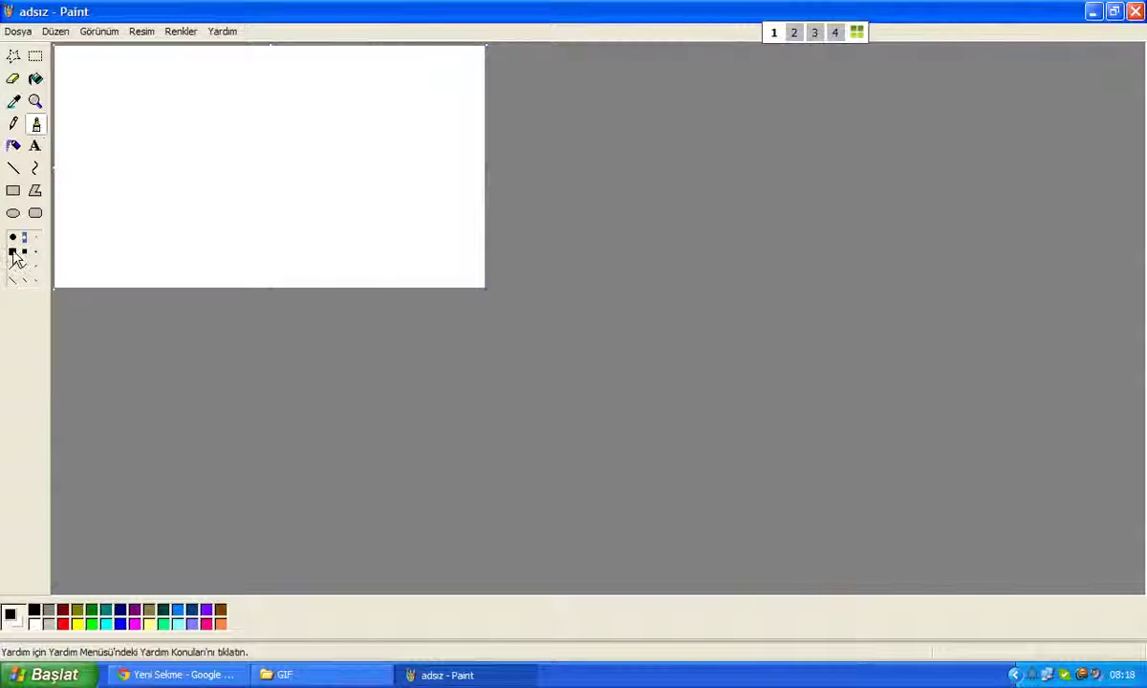
left_click(192, 624)
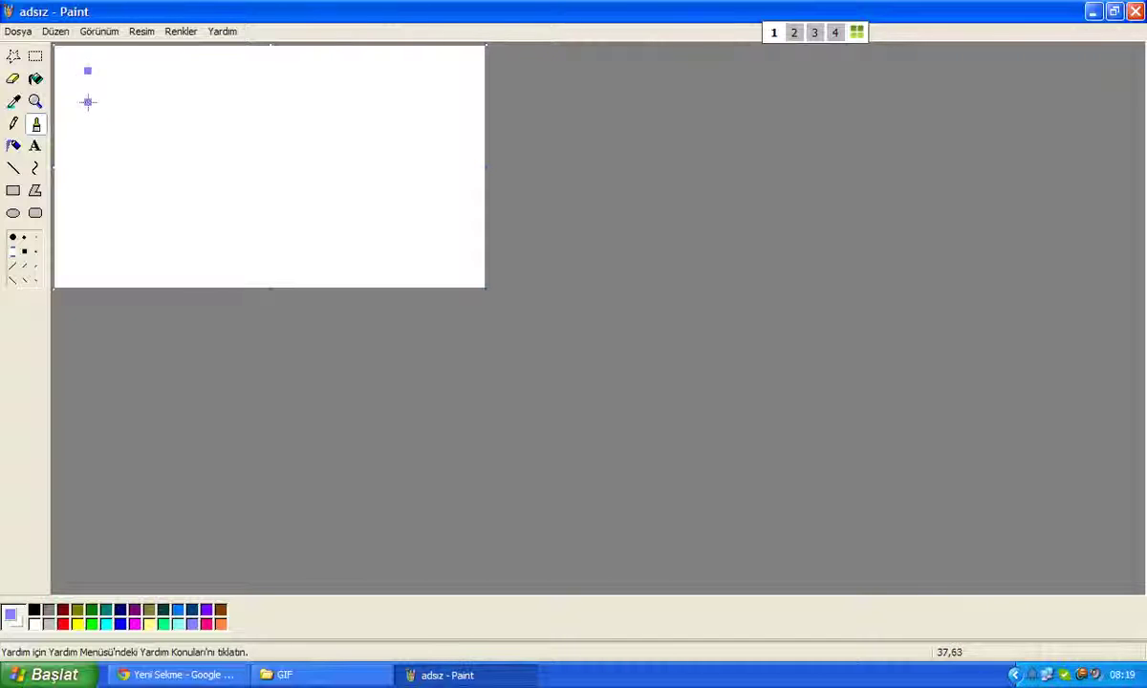
left_click(92, 185)
left_click(92, 256)
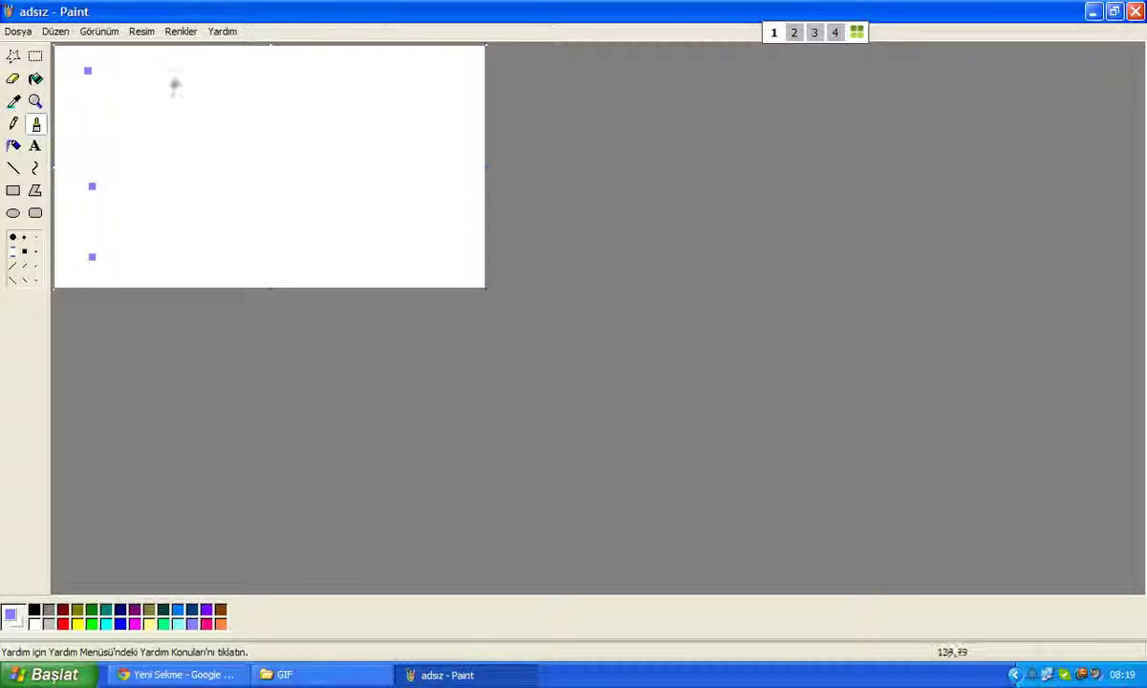
left_click(179, 184)
left_click(196, 247)
left_click(309, 87)
left_click(362, 226)
left_click(366, 268)
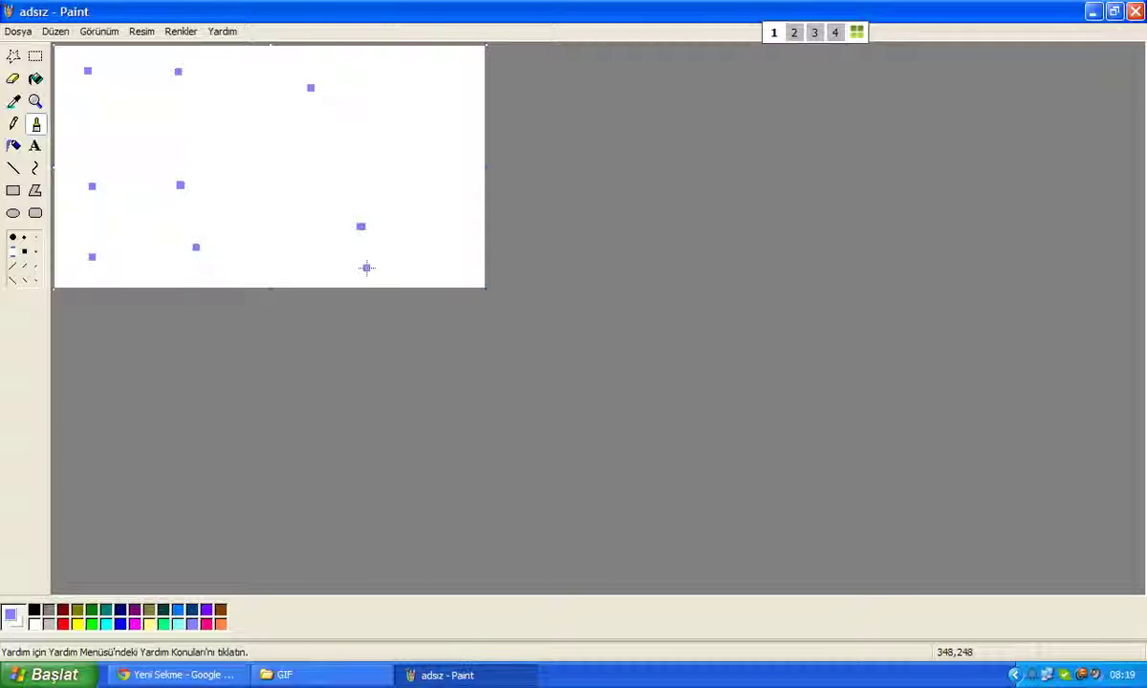
left_click(385, 142)
left_click(157, 161)
- Scribble large looping orange strokes over the whole canvas with the largest round brush
left_click(13, 124)
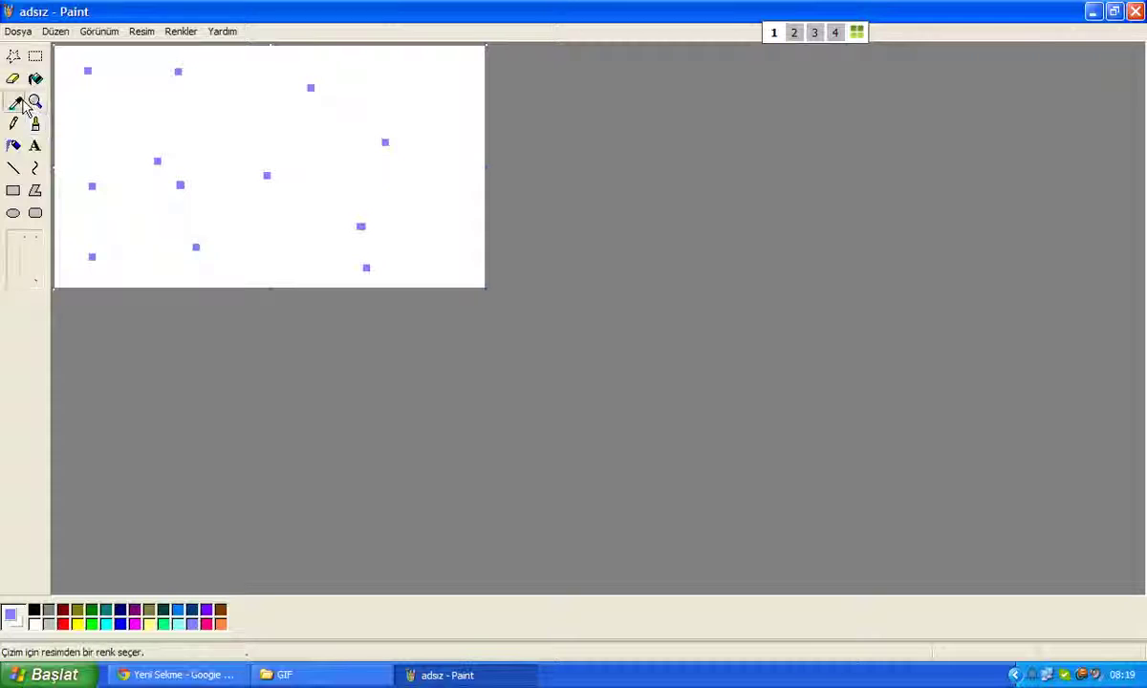
left_click(34, 145)
left_click(35, 124)
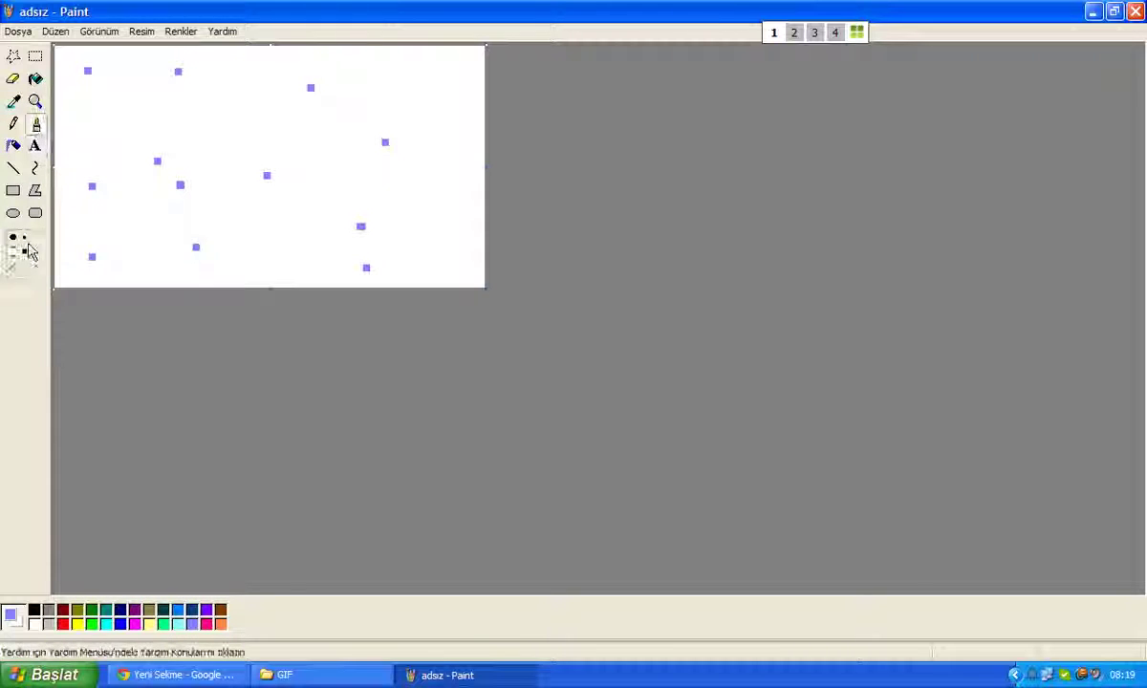
left_click(13, 237)
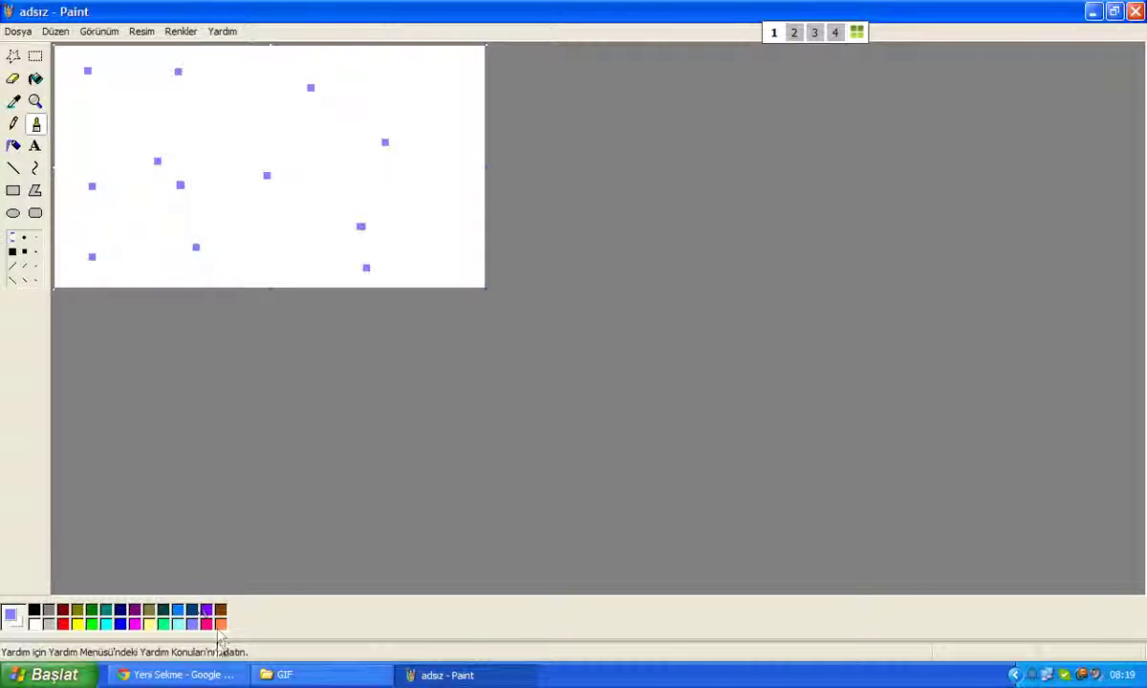
mouse_move(133, 116)
left_mouse_down()
mouse_move(177, 71)
mouse_move(379, 115)
mouse_move(329, 277)
mouse_move(396, 165)
mouse_move(148, 93)
mouse_move(65, 54)
left_mouse_up()
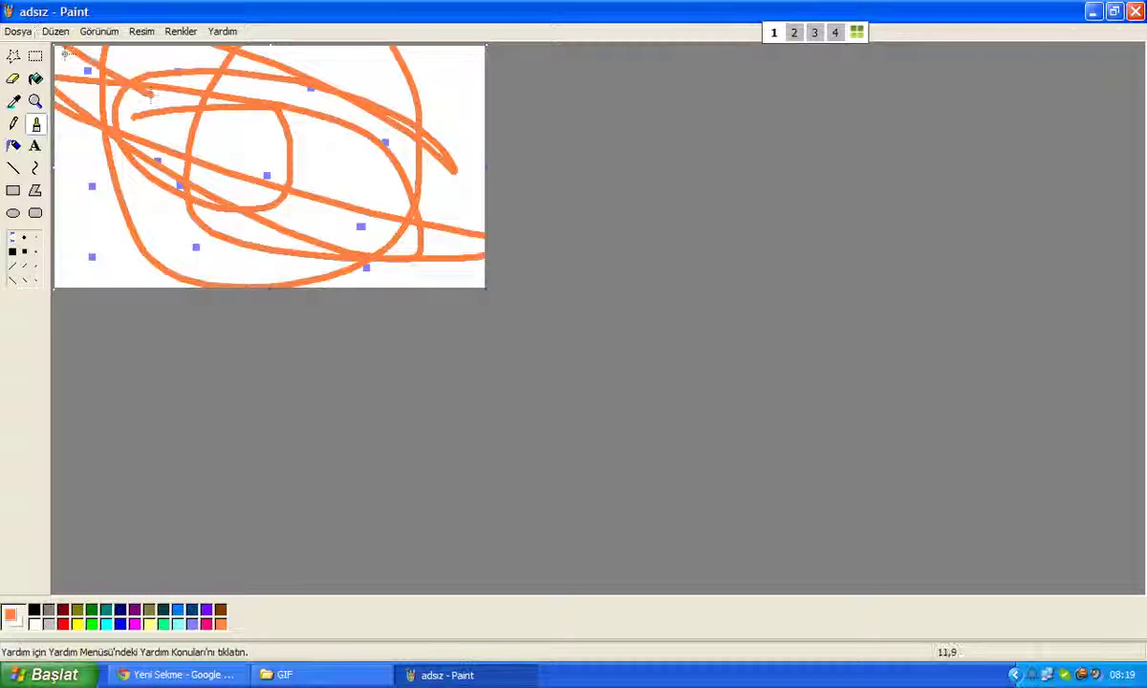
- Save the drawing as 1.bmp, a 24-bit bitmap, in the GIF folder on the desktop
left_click(21, 31)
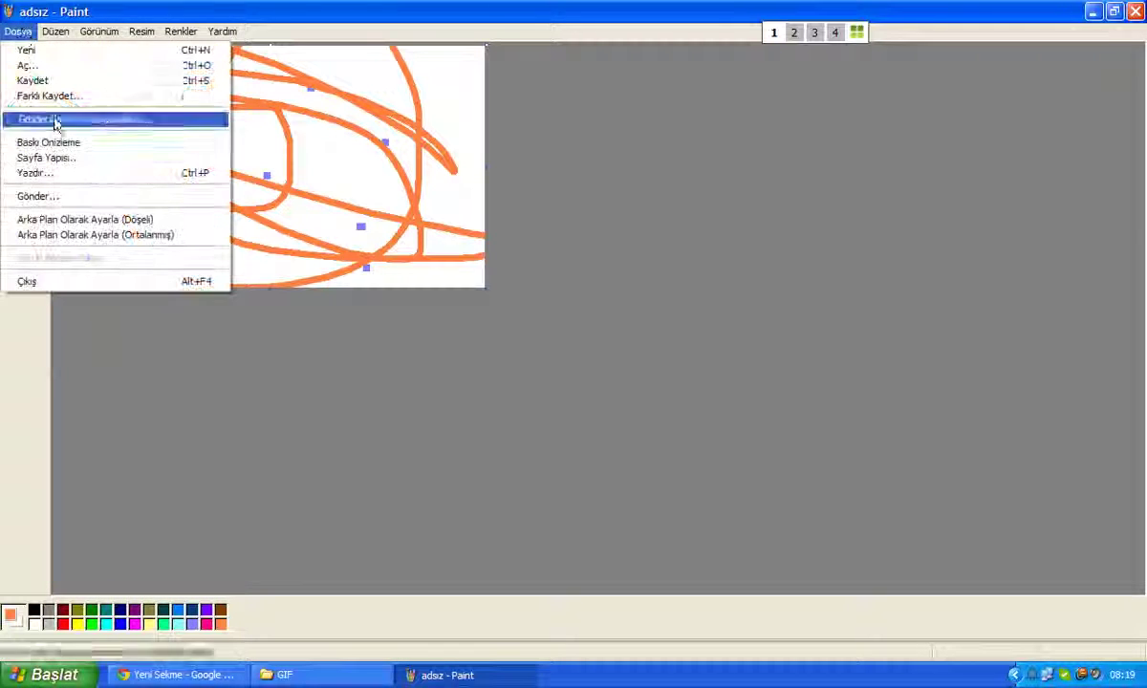
left_click(131, 97)
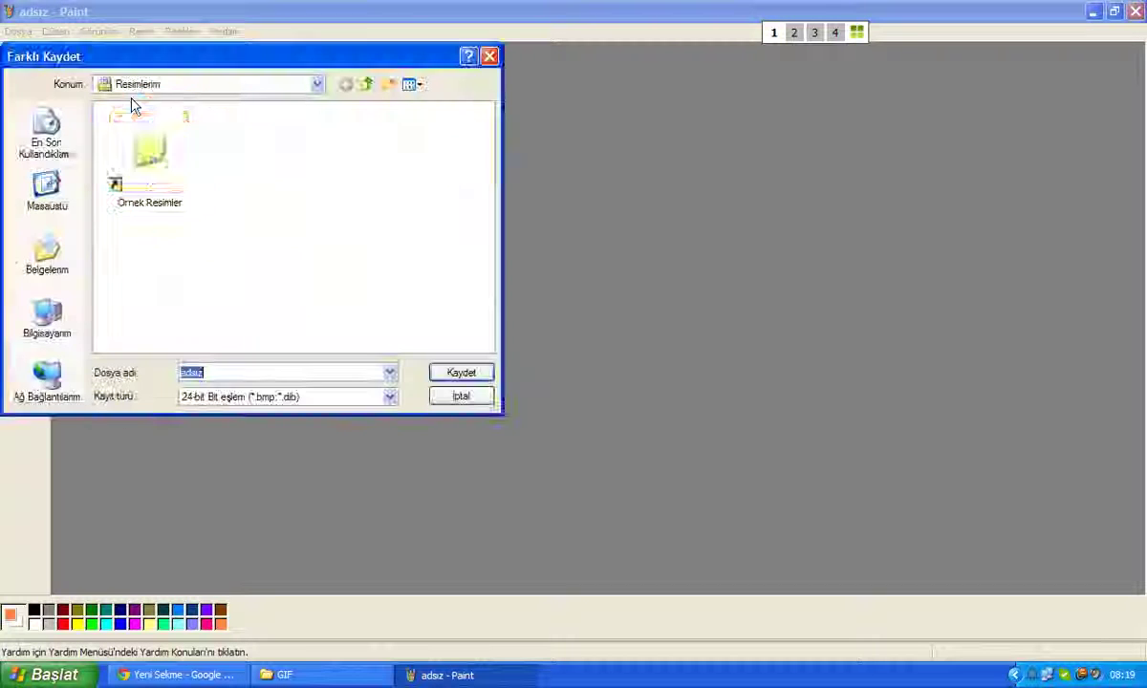
left_click(50, 196)
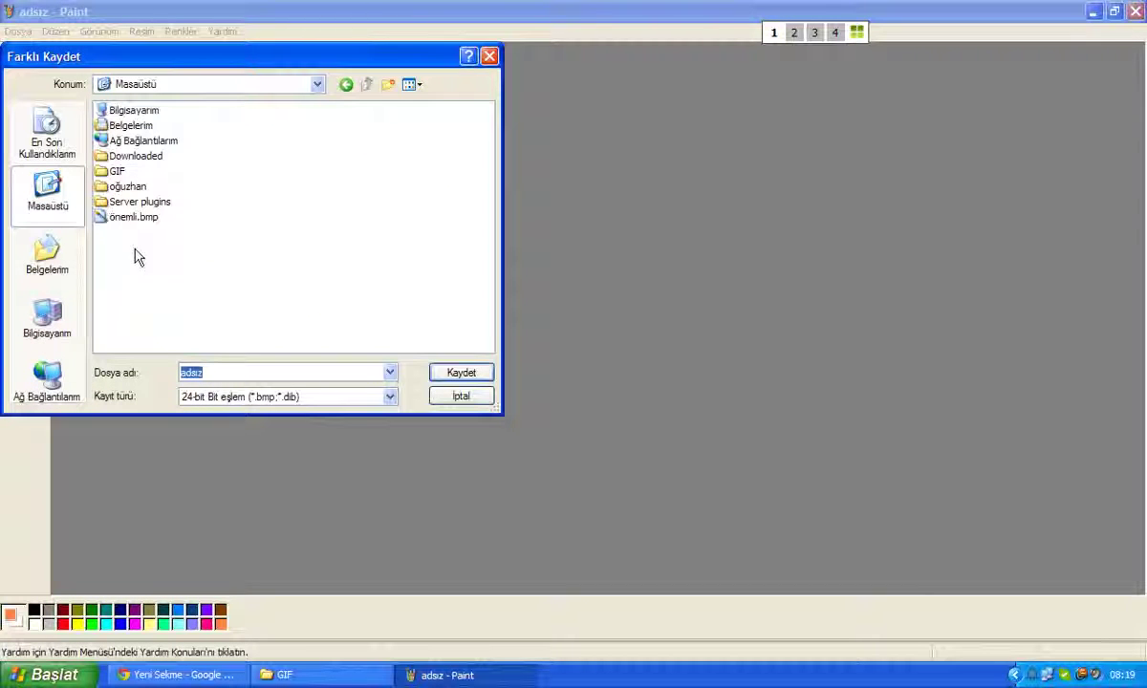
left_click(118, 172)
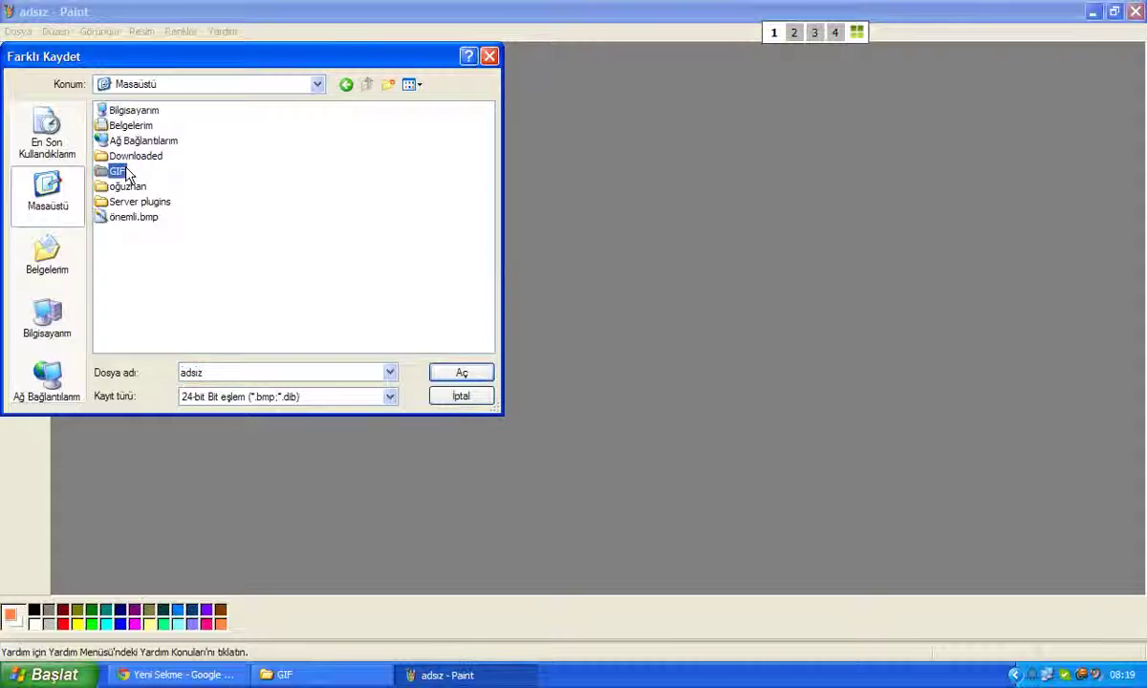
double_click(128, 174)
double_click(206, 373)
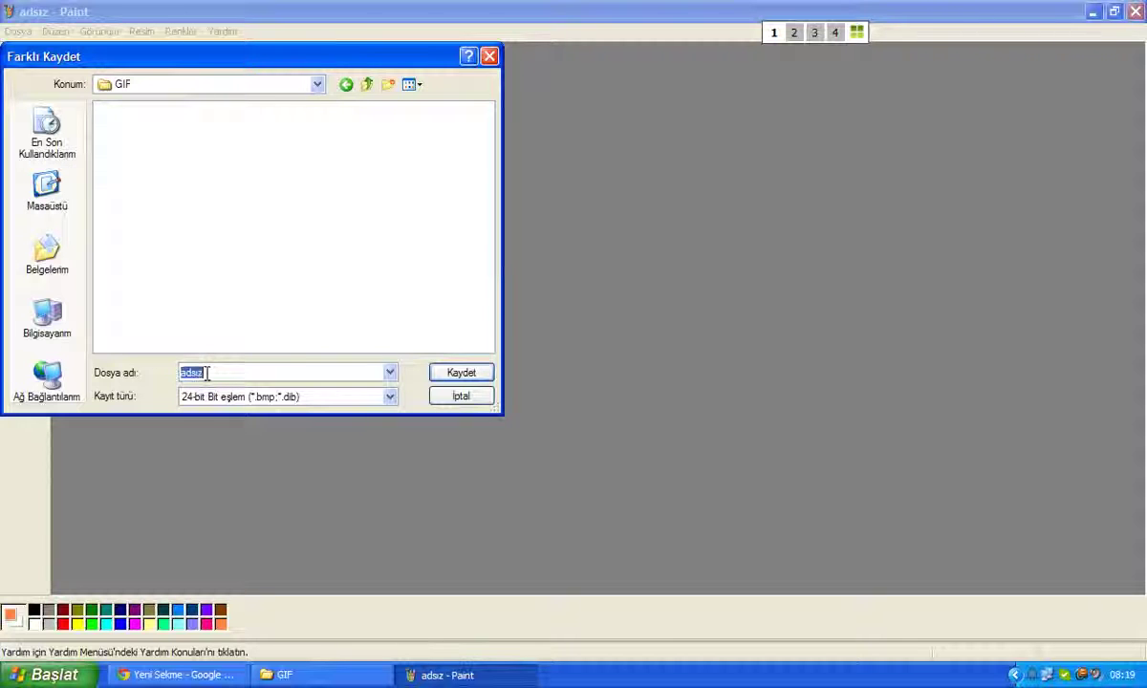
key("Return")
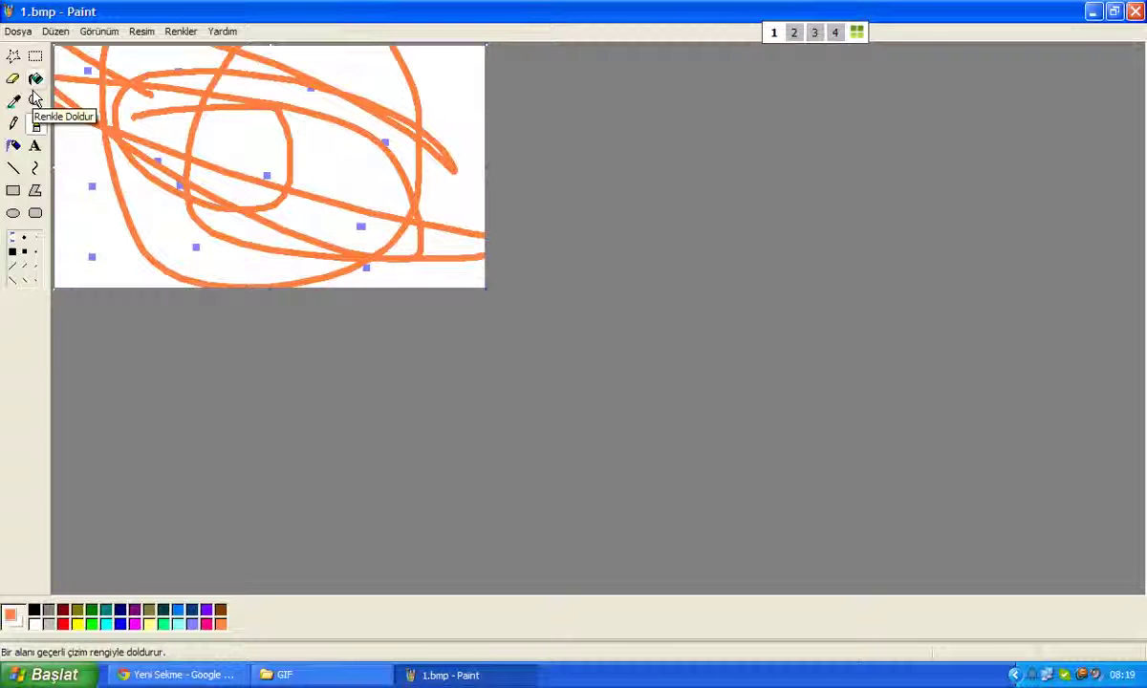
- Spray red airbrush strokes down the left side of the drawing and a short one near its upper edge
double_click(61, 610)
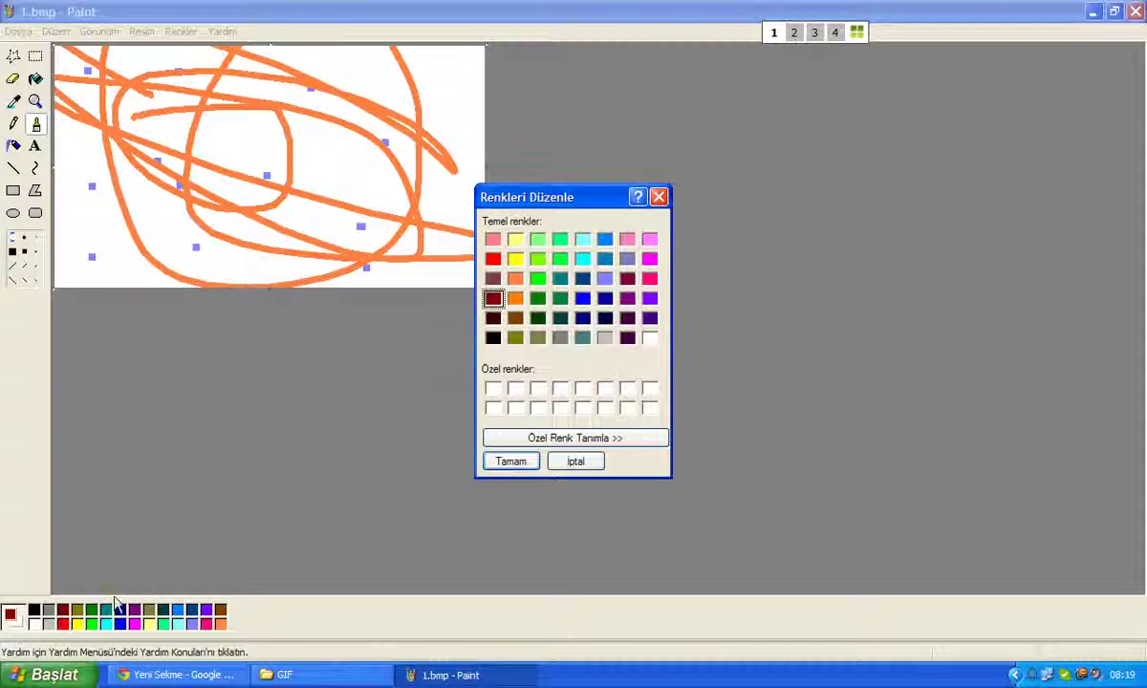
left_click(577, 462)
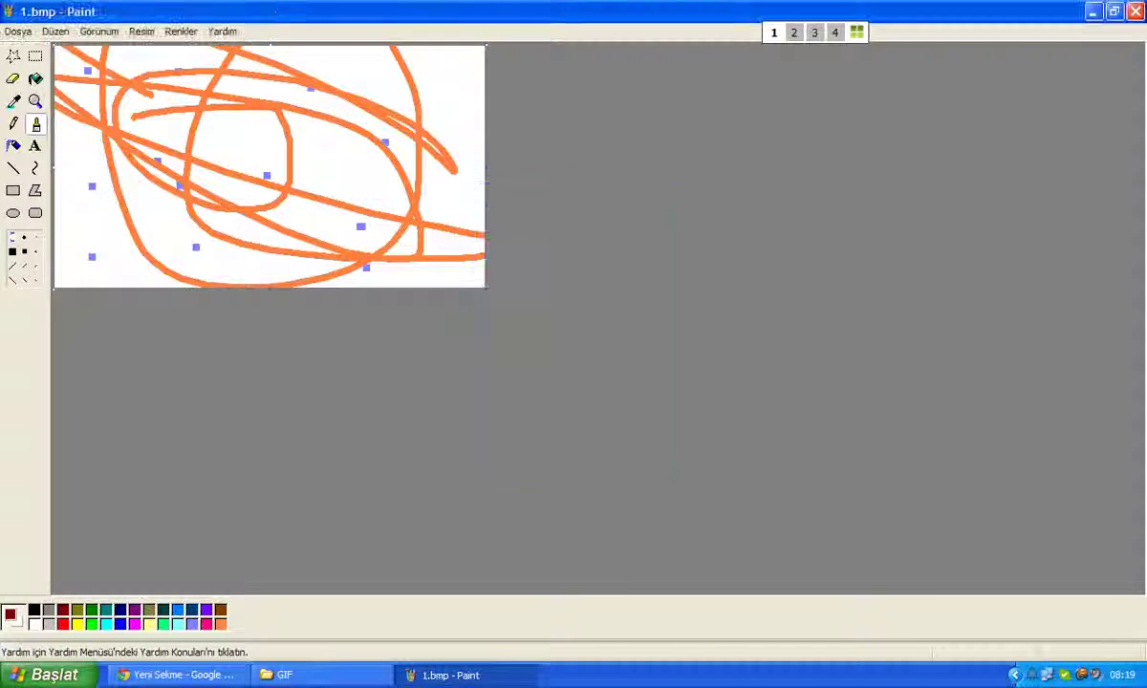
left_click(13, 145)
double_click(62, 625)
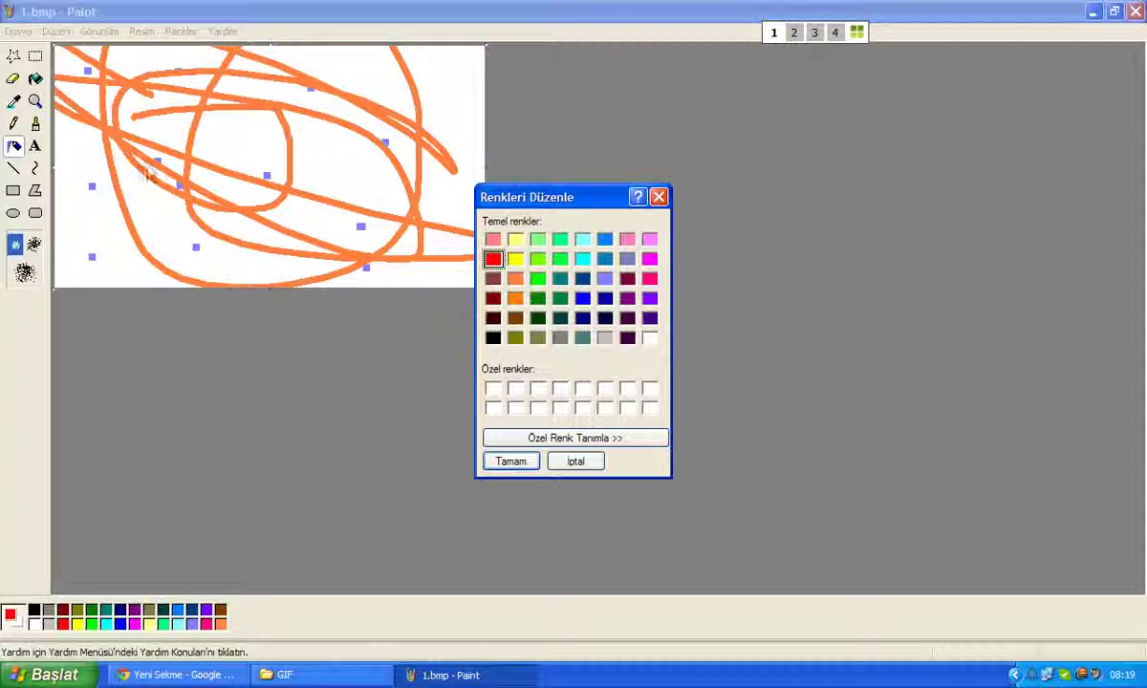
left_click(576, 461)
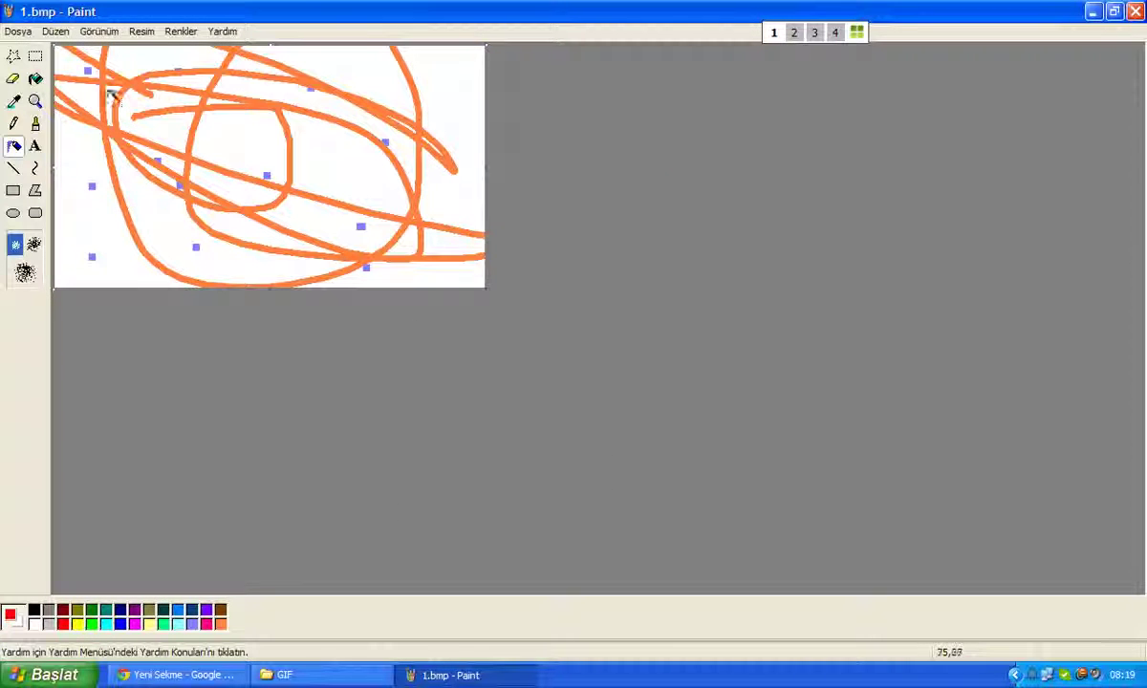
left_click_drag(92, 187, 95, 218)
mouse_move(100, 93)
left_mouse_down()
mouse_move(105, 70)
mouse_move(94, 229)
left_mouse_up()
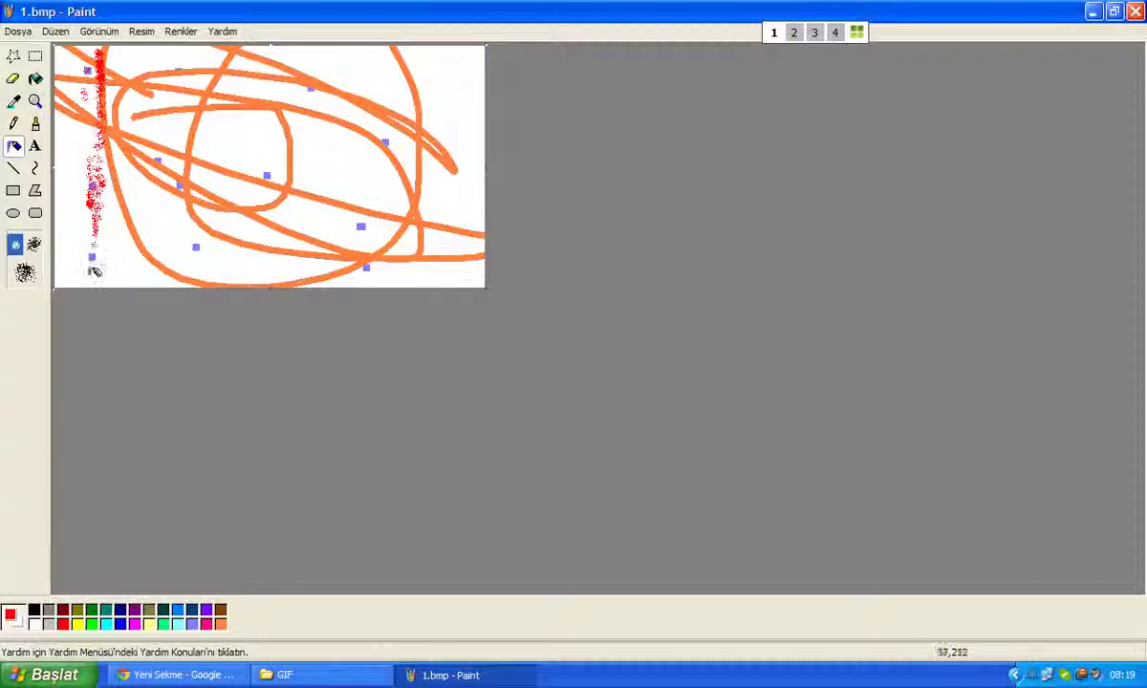
mouse_move(168, 85)
left_mouse_down()
mouse_move(108, 143)
mouse_move(205, 69)
mouse_move(53, 158)
mouse_move(191, 67)
mouse_move(136, 107)
left_mouse_up()
- Paint crossing red brush strokes and dots over the left half of the drawing
left_click(35, 123)
left_click(127, 127)
left_click_drag(64, 144, 143, 95)
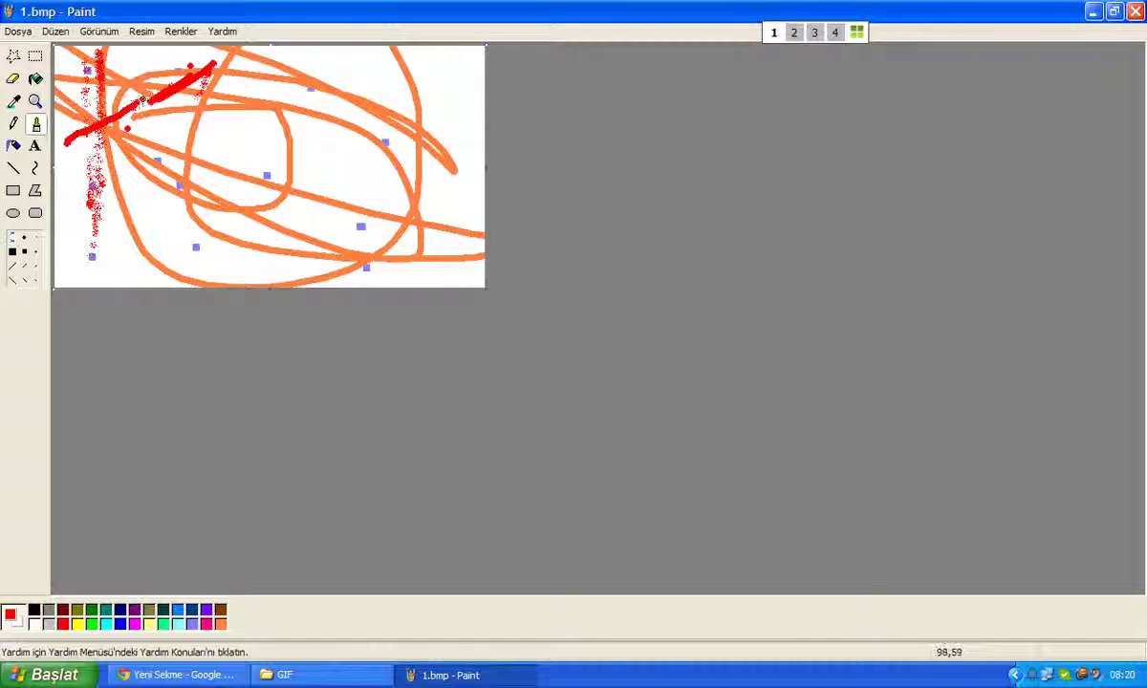
mouse_move(103, 258)
left_mouse_down()
mouse_move(95, 170)
mouse_move(119, 59)
mouse_move(200, 202)
mouse_move(234, 204)
left_mouse_up()
mouse_move(54, 163)
left_mouse_down()
mouse_move(87, 152)
mouse_move(255, 243)
left_mouse_up()
left_click_drag(115, 138, 230, 234)
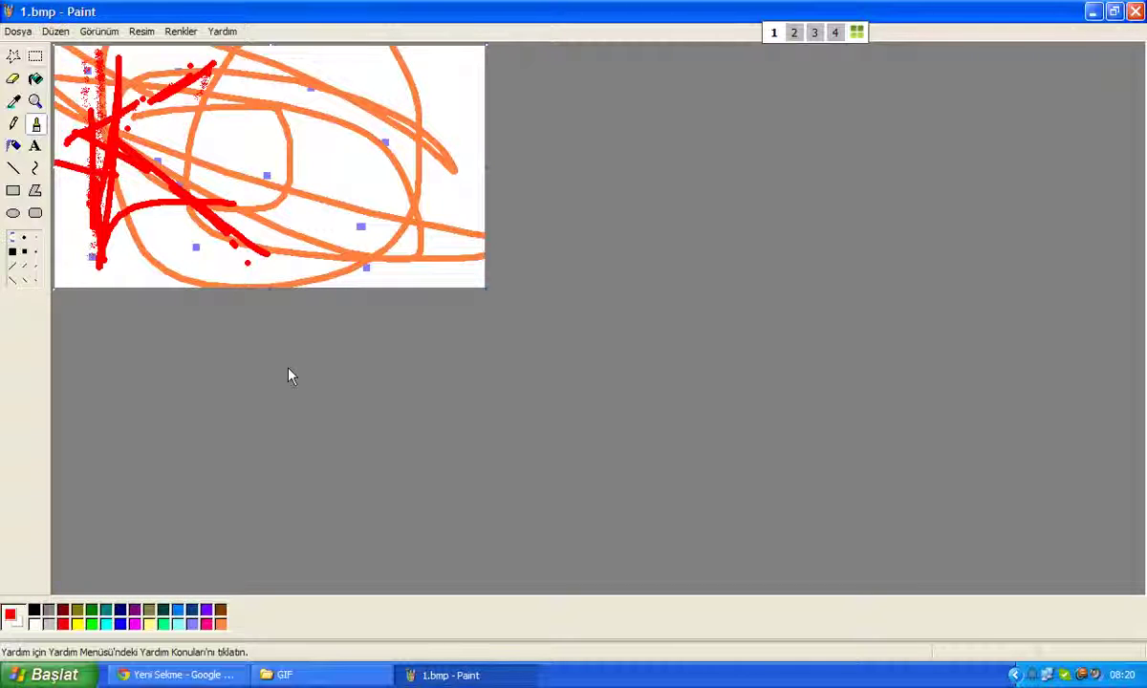
- Save a copy of the changed drawing as 2.bmp in the GIF folder
left_click(18, 32)
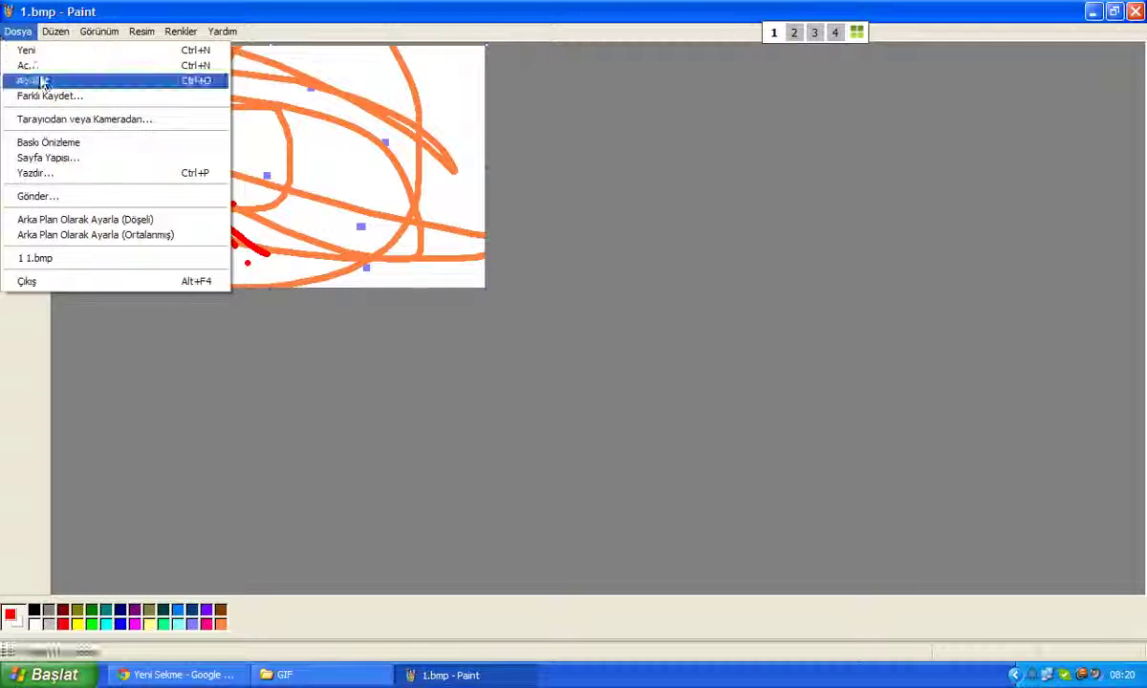
left_click(41, 94)
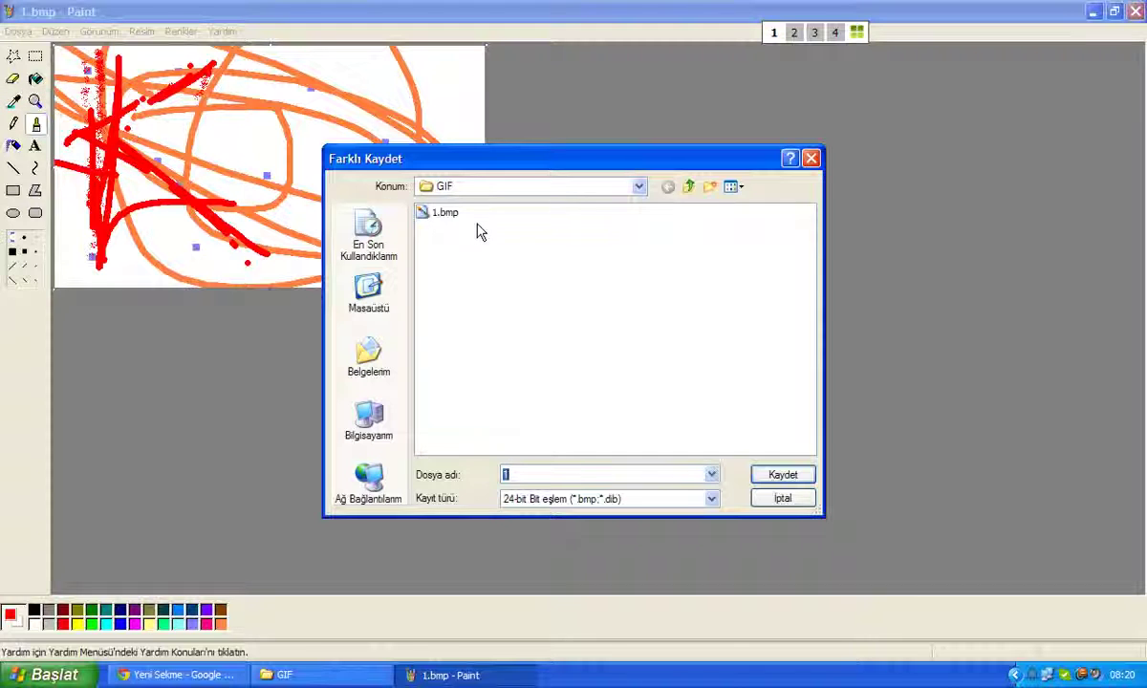
left_click(771, 473)
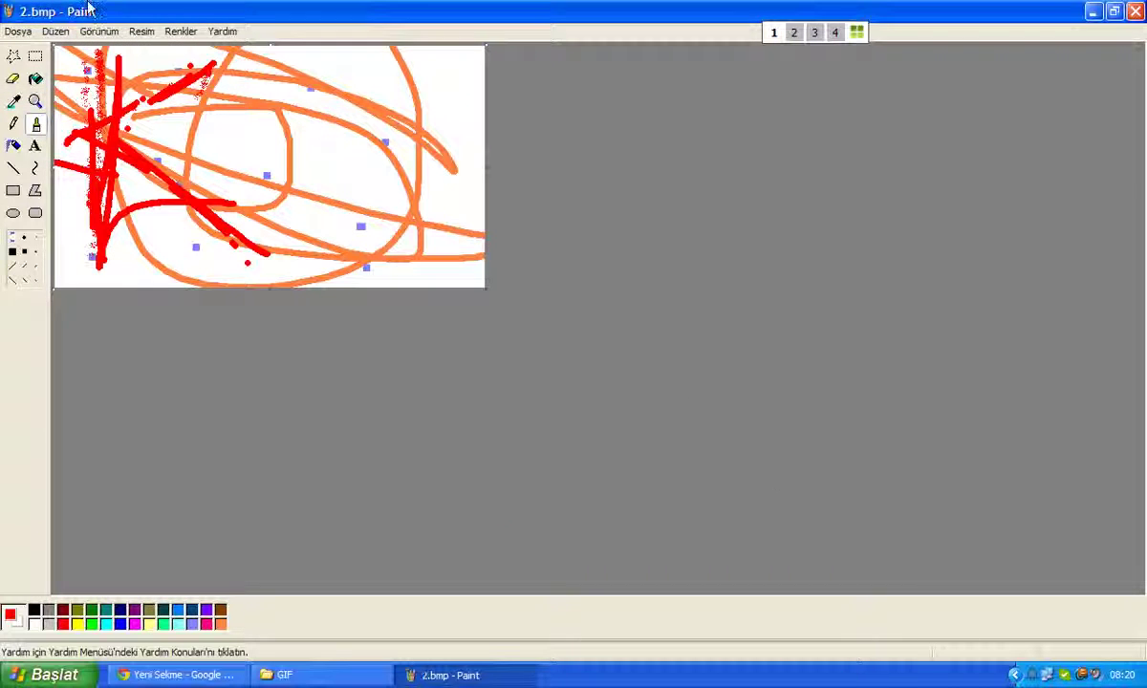
- Paint bright green brush strokes across the drawing's upper right area and down its right side
double_click(91, 623)
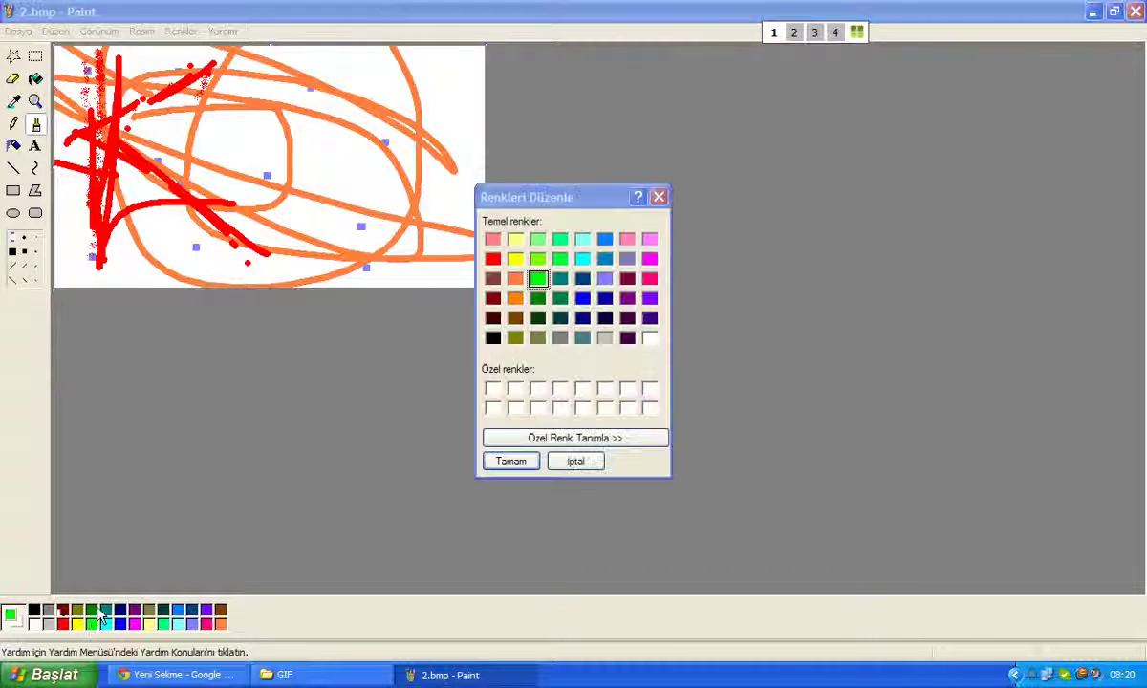
key("Return")
left_click_drag(482, 96, 279, 88)
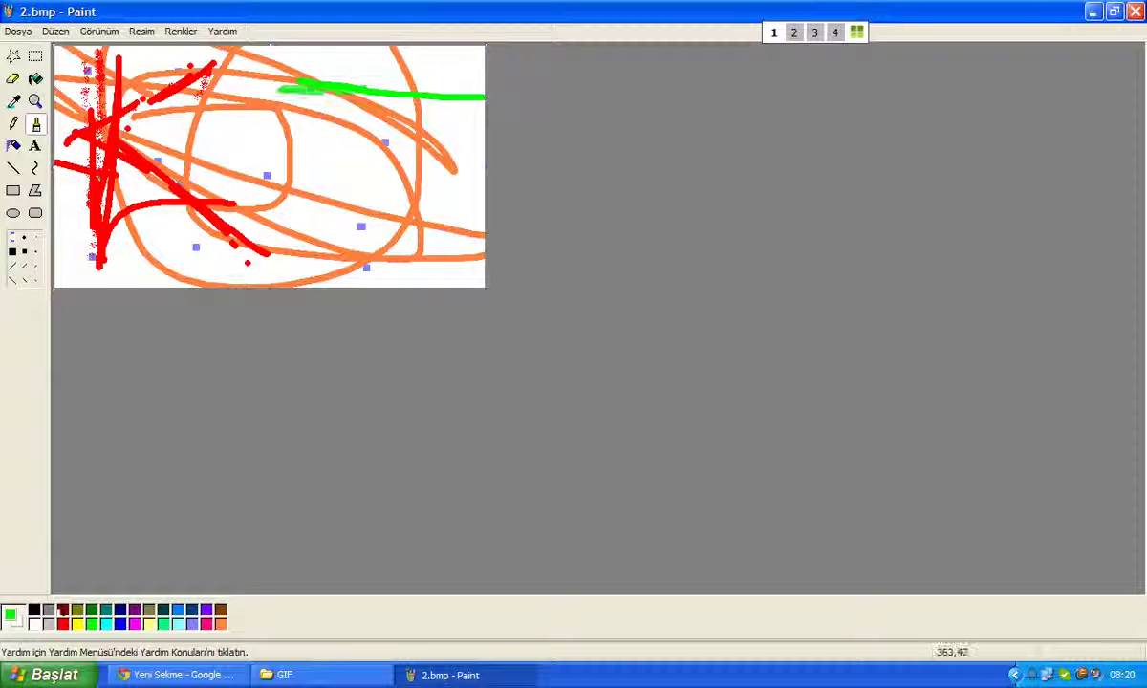
left_click_drag(396, 92, 393, 239)
double_click(388, 8)
left_click(386, 197)
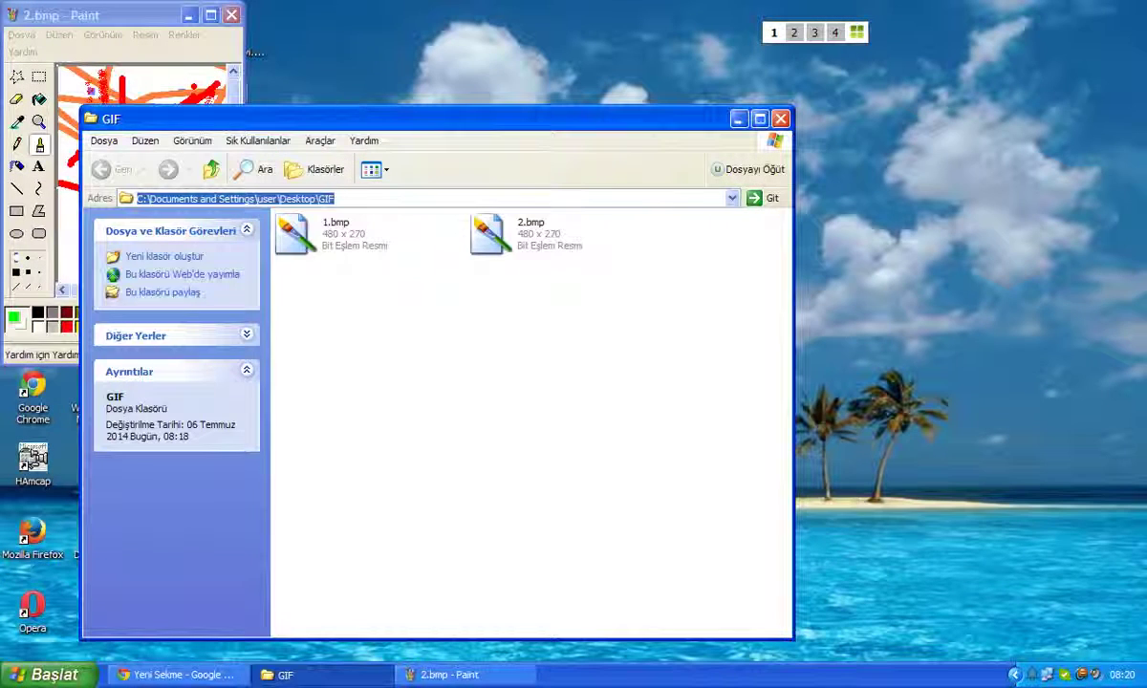
left_click(214, 14)
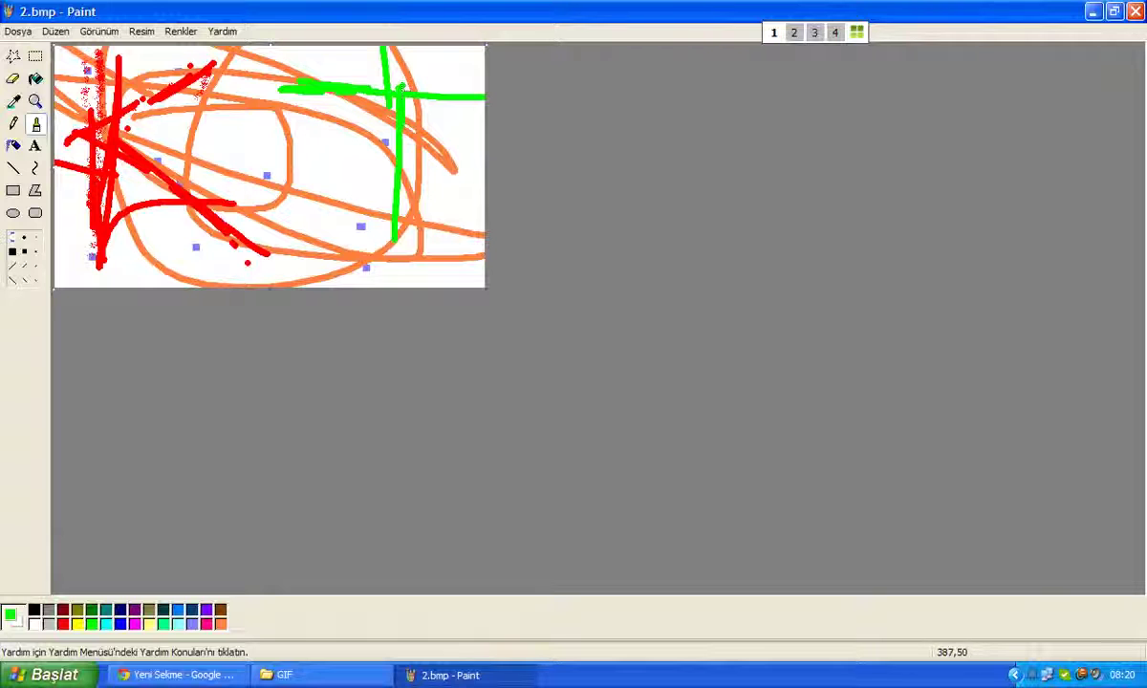
left_click_drag(392, 88, 390, 229)
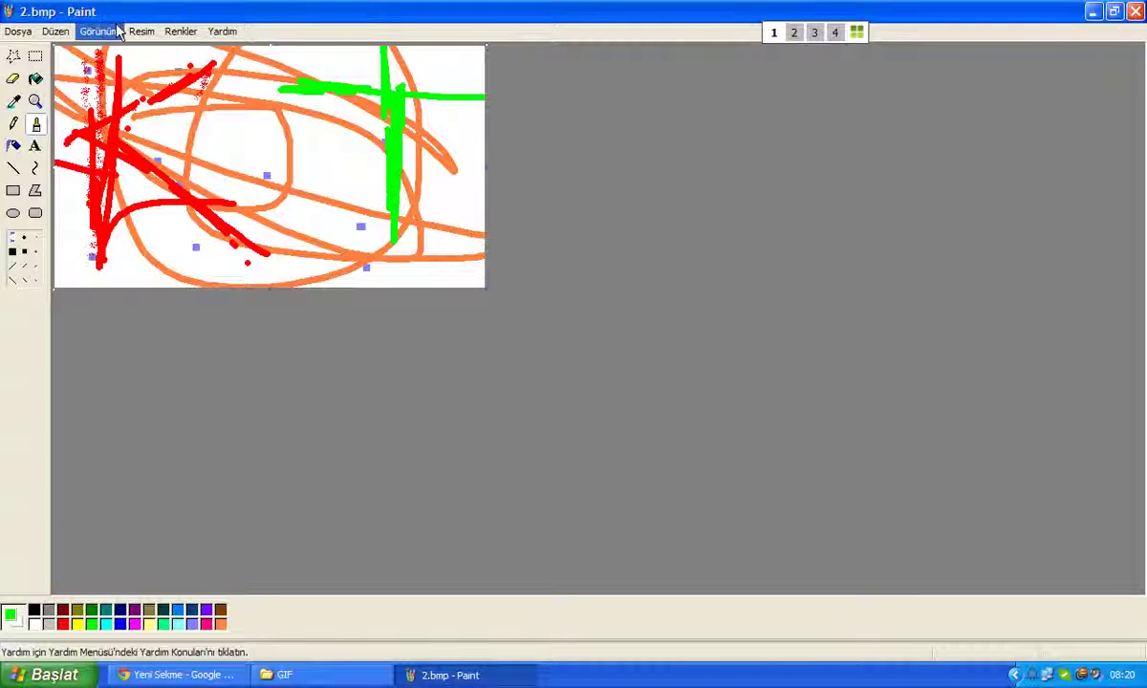
- Save a copy of the changed drawing as 3.bmp in the GIF folder
left_click(22, 31)
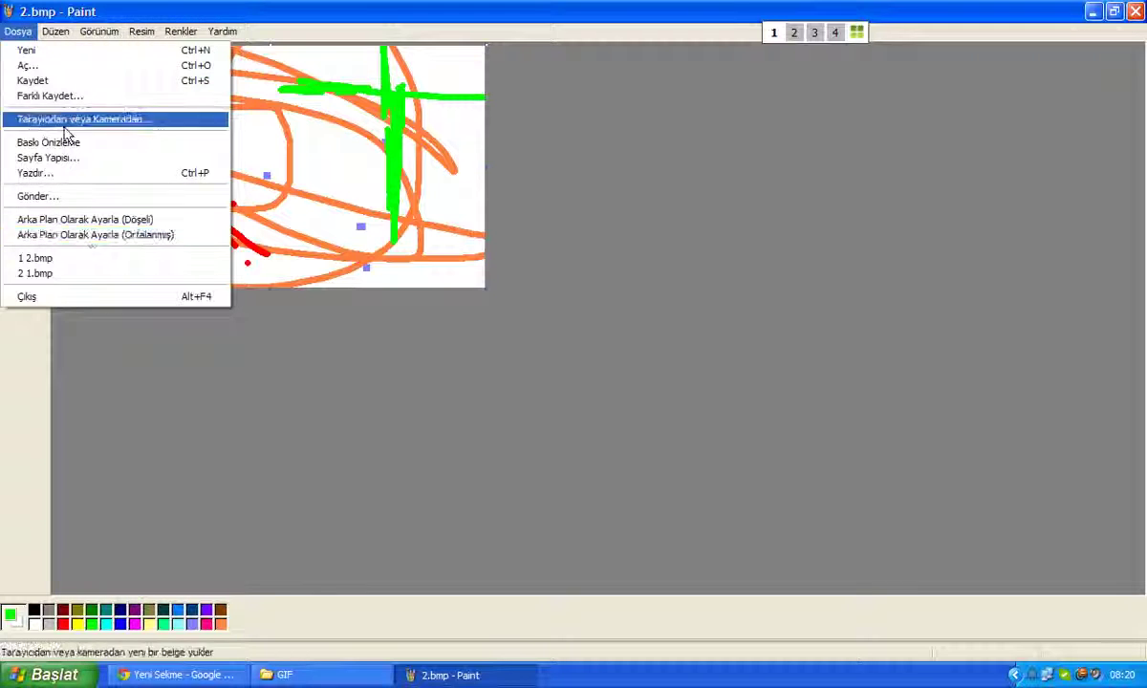
left_click(67, 97)
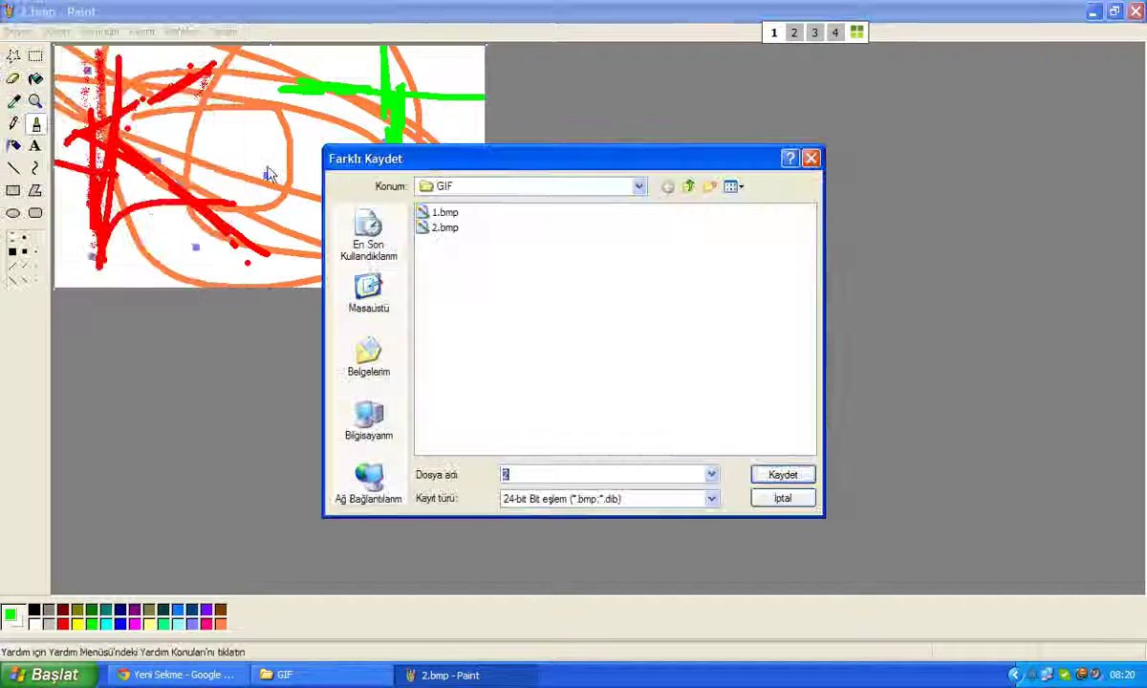
type("3")
left_click(813, 482)
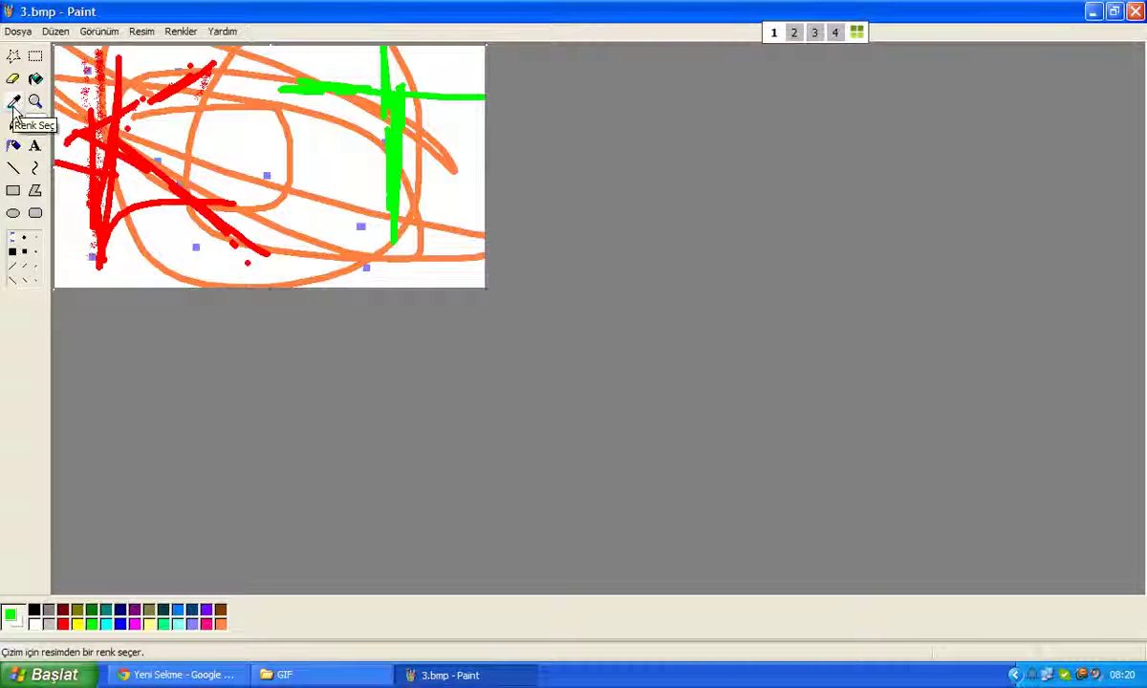
- Draw a text box about 420 x 238 pixels over most of the drawing, with yellow text and a transparent background
left_click(14, 146)
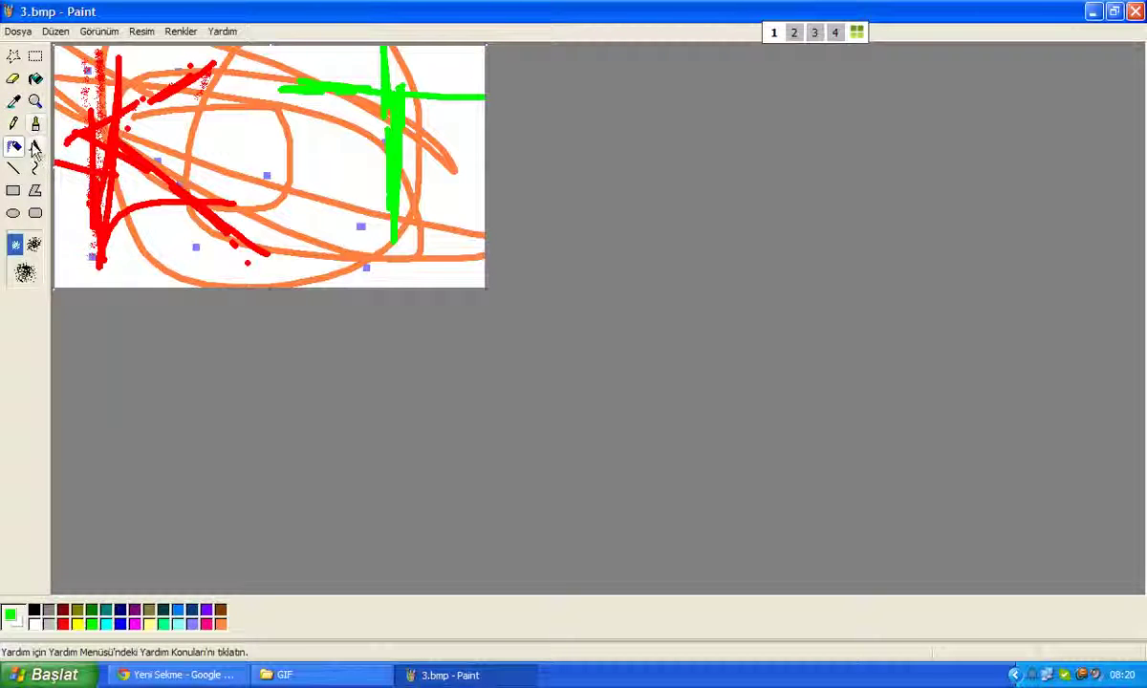
left_click(35, 147)
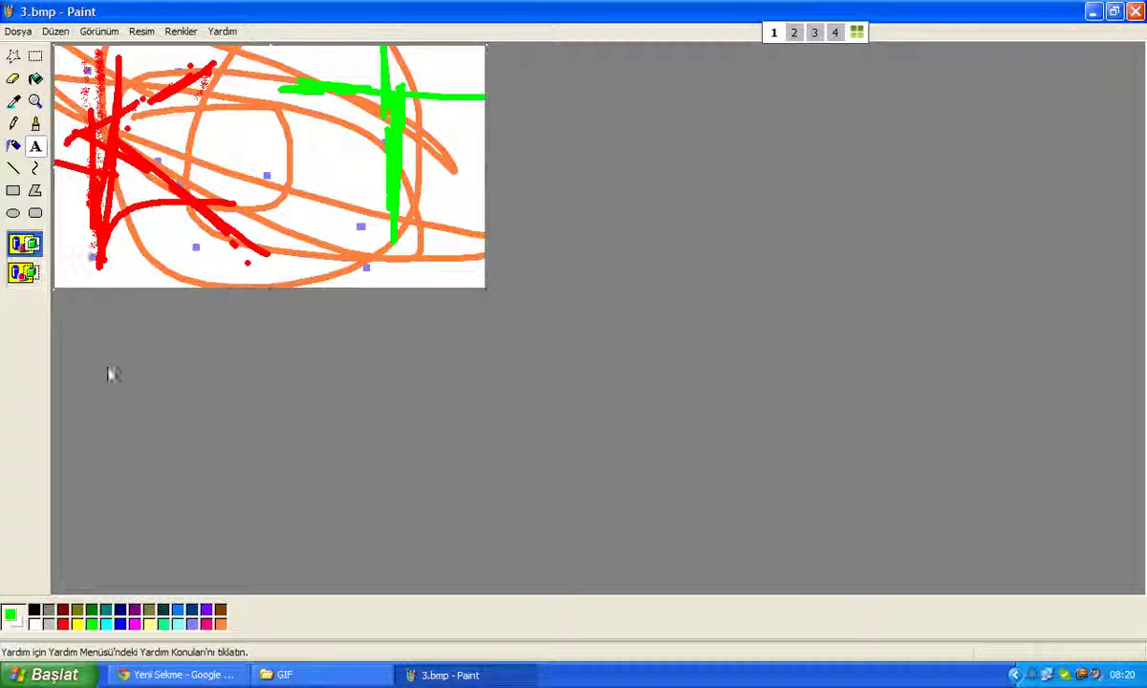
left_click(152, 623)
double_click(74, 622)
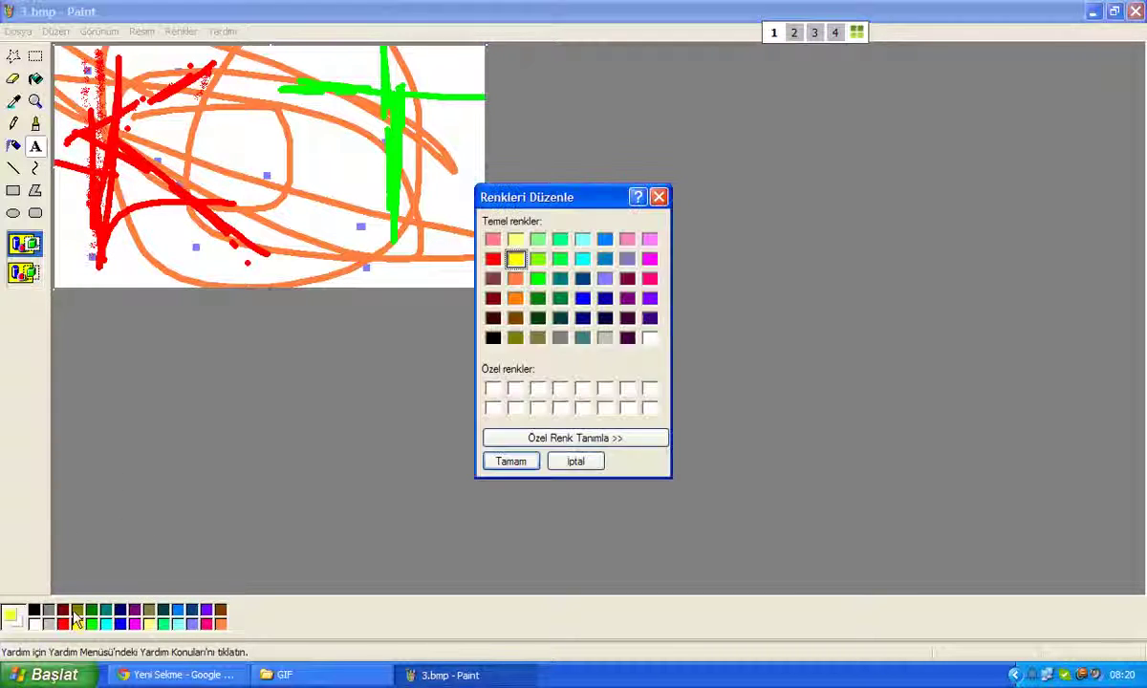
left_click(575, 460)
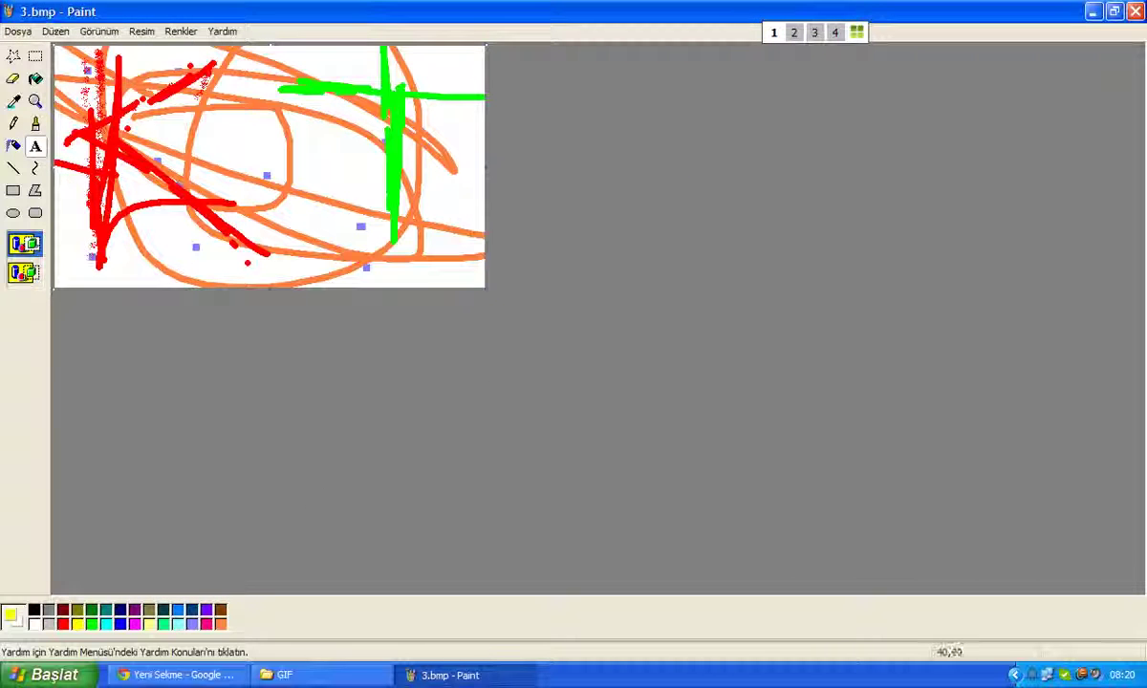
left_click_drag(74, 54, 444, 270)
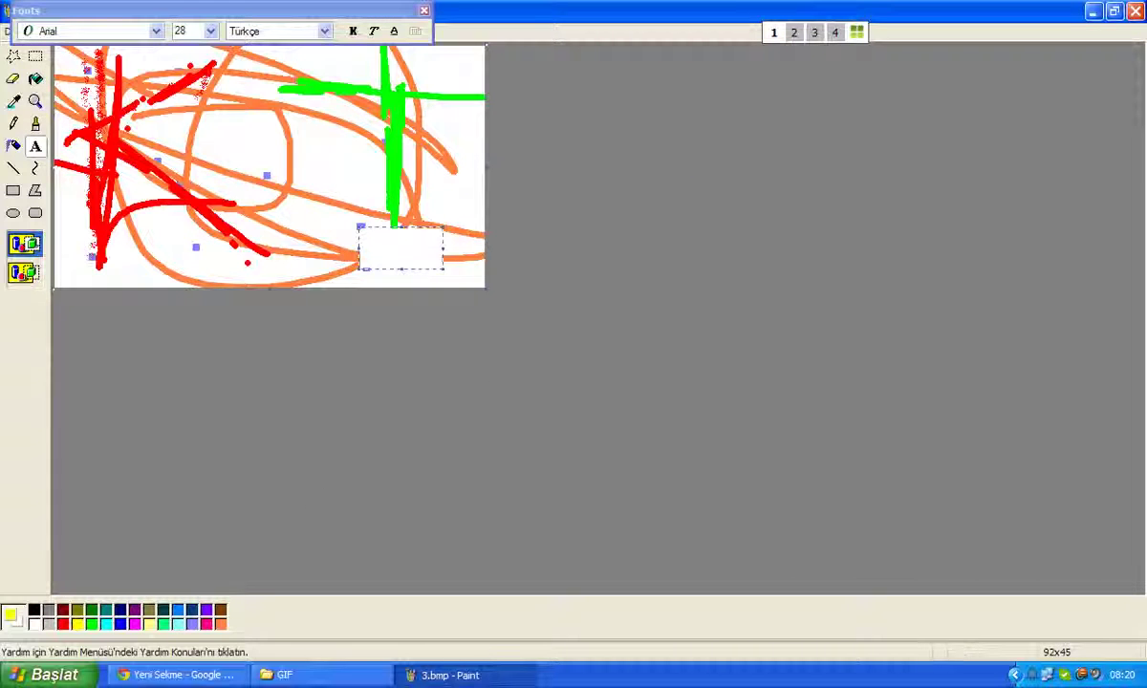
left_click(22, 272)
left_click(71, 57)
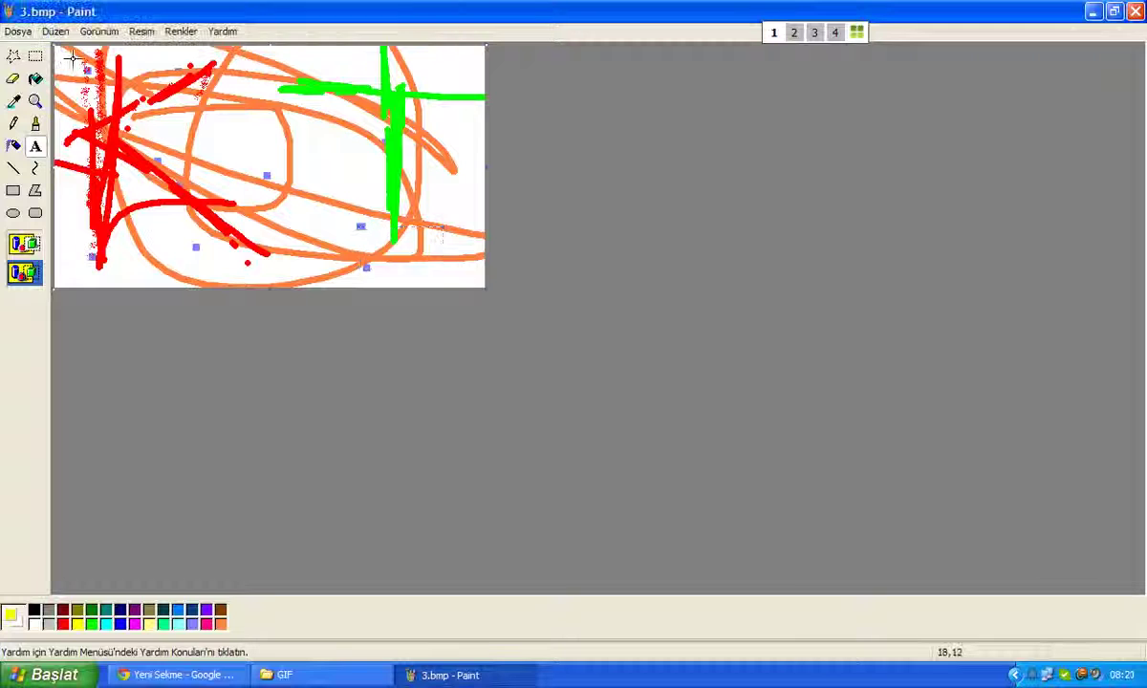
left_click_drag(71, 57, 447, 270)
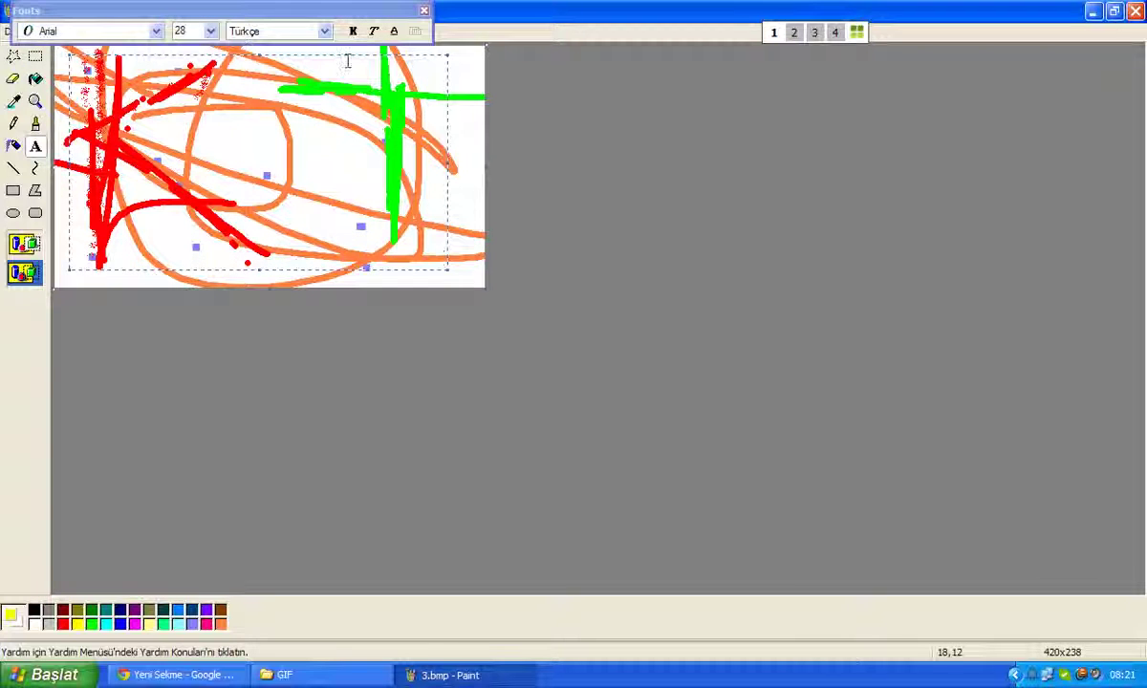
- Set the text box's font to bold Arial at size 72
left_click(210, 31)
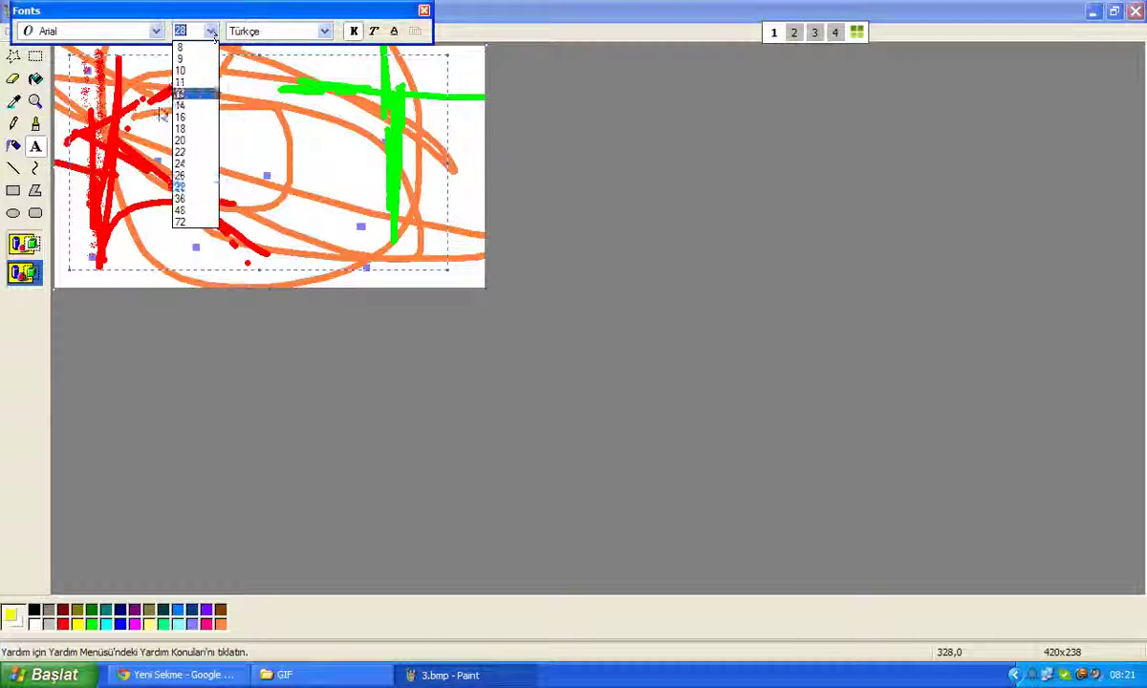
left_click(143, 110)
type("s")
key("Return")
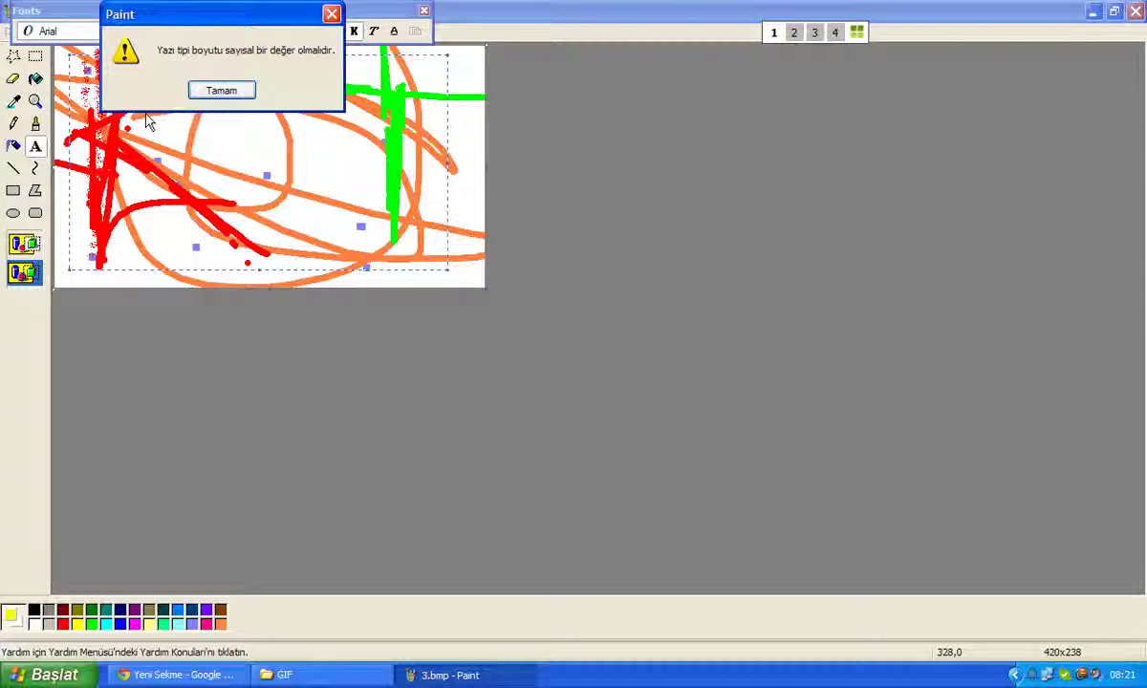
left_click(206, 91)
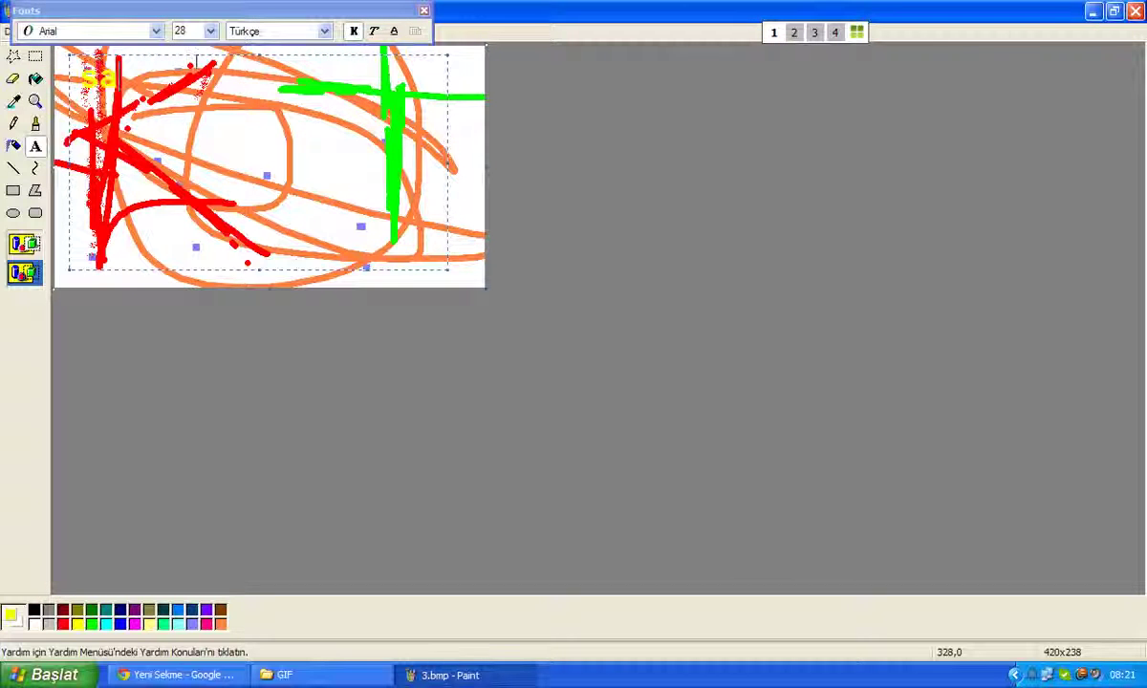
left_click(196, 30)
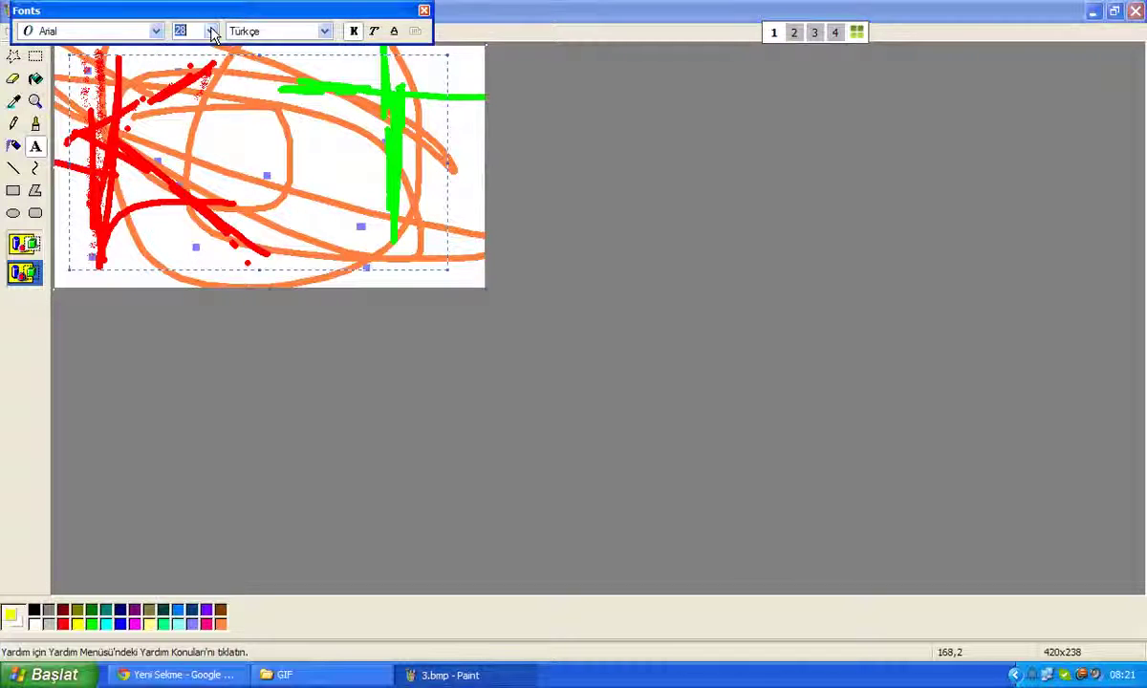
left_click(210, 31)
left_click(180, 212)
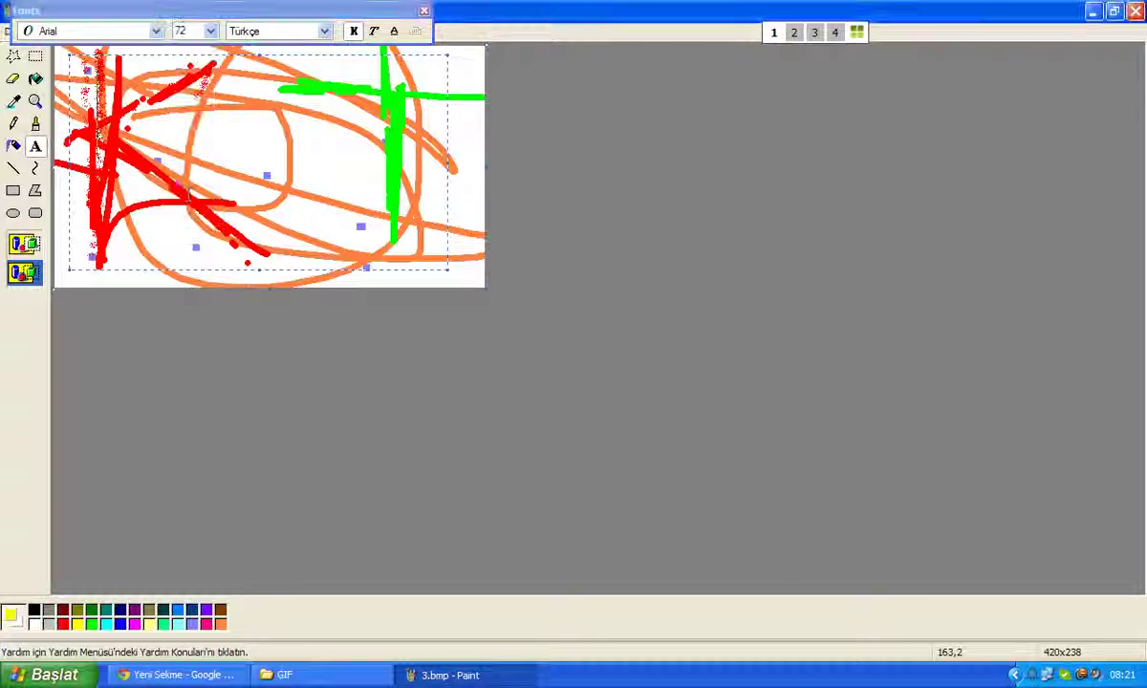
type("S")
key("BackSpace")
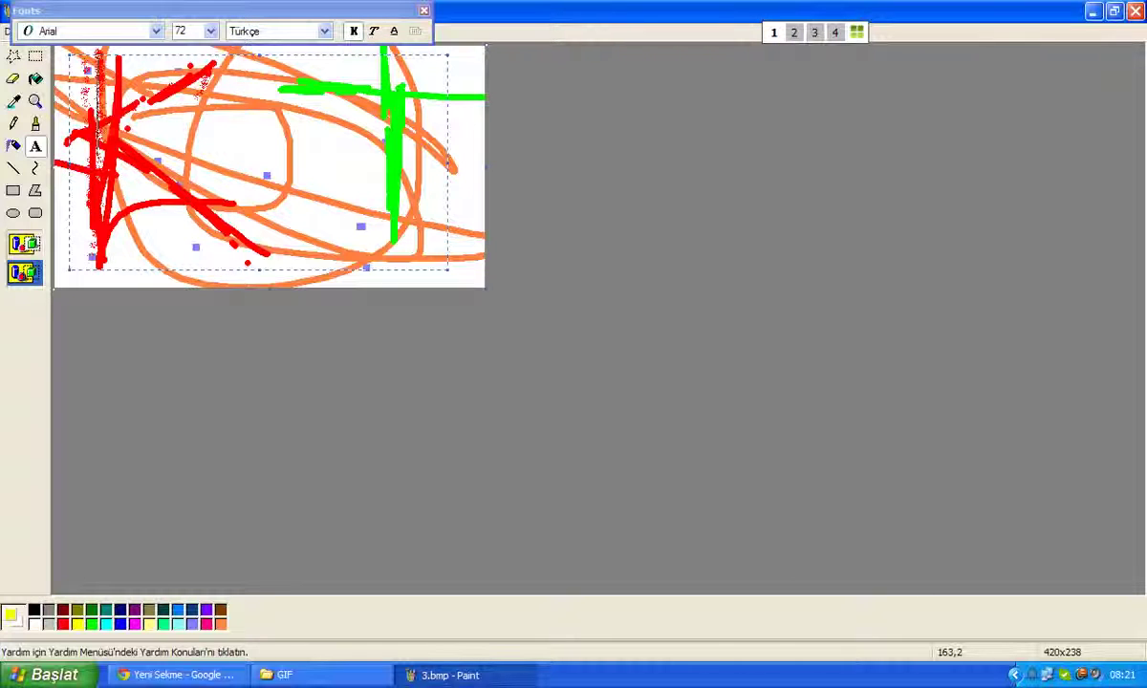
type("K")
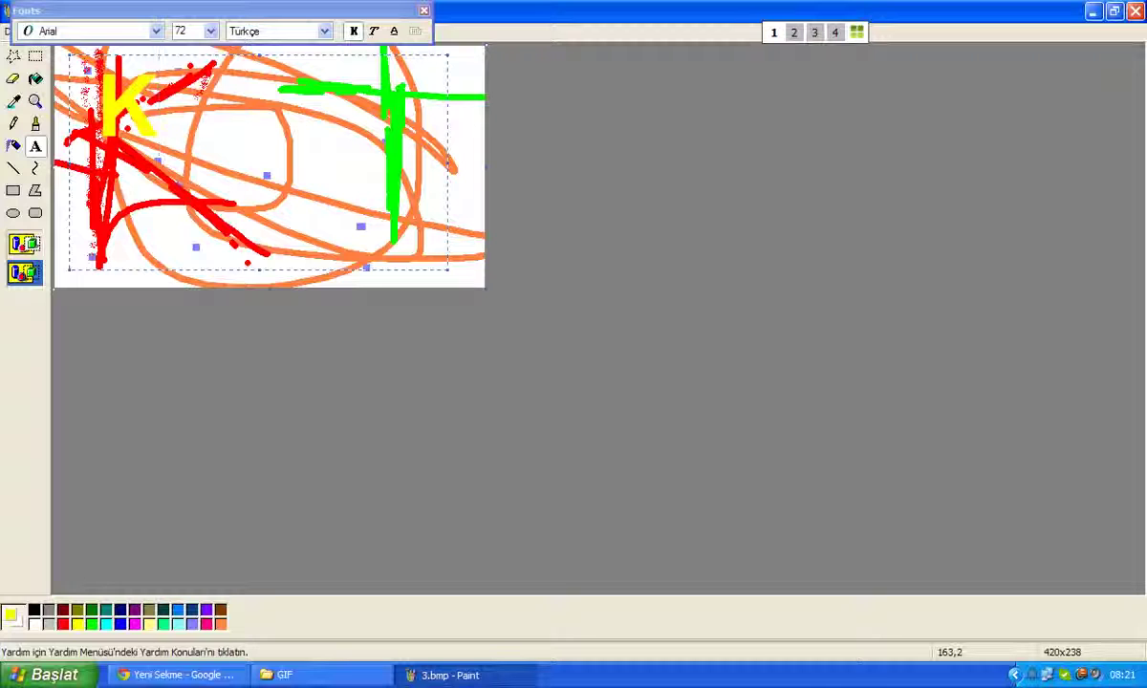
type("in")
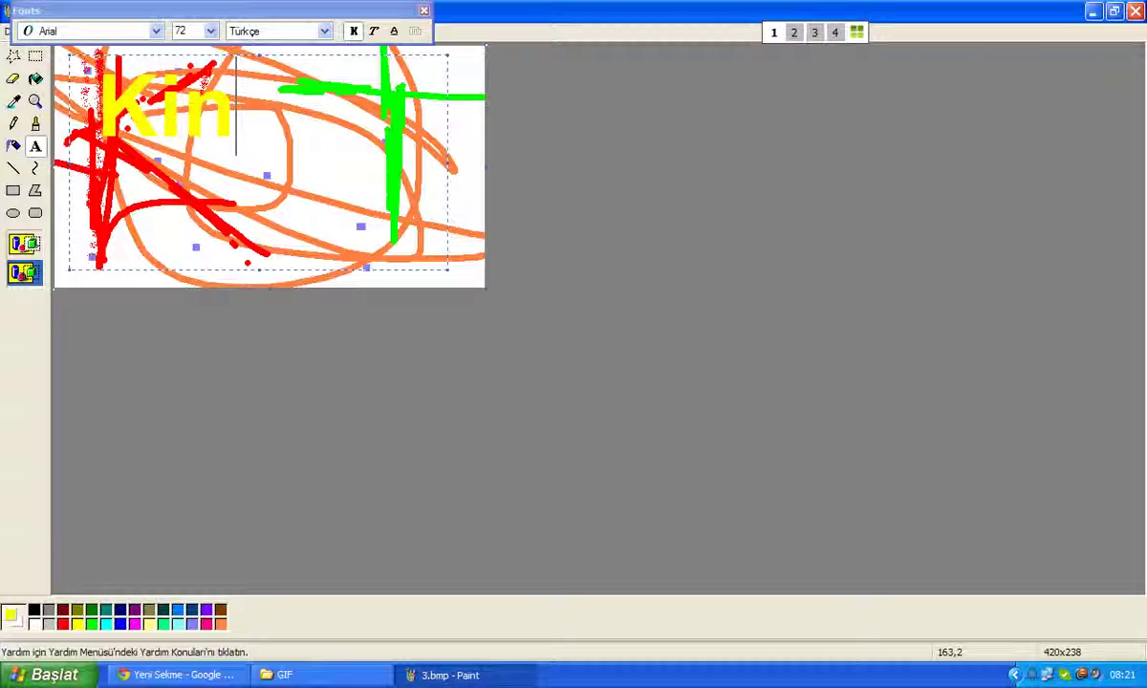
type("g")
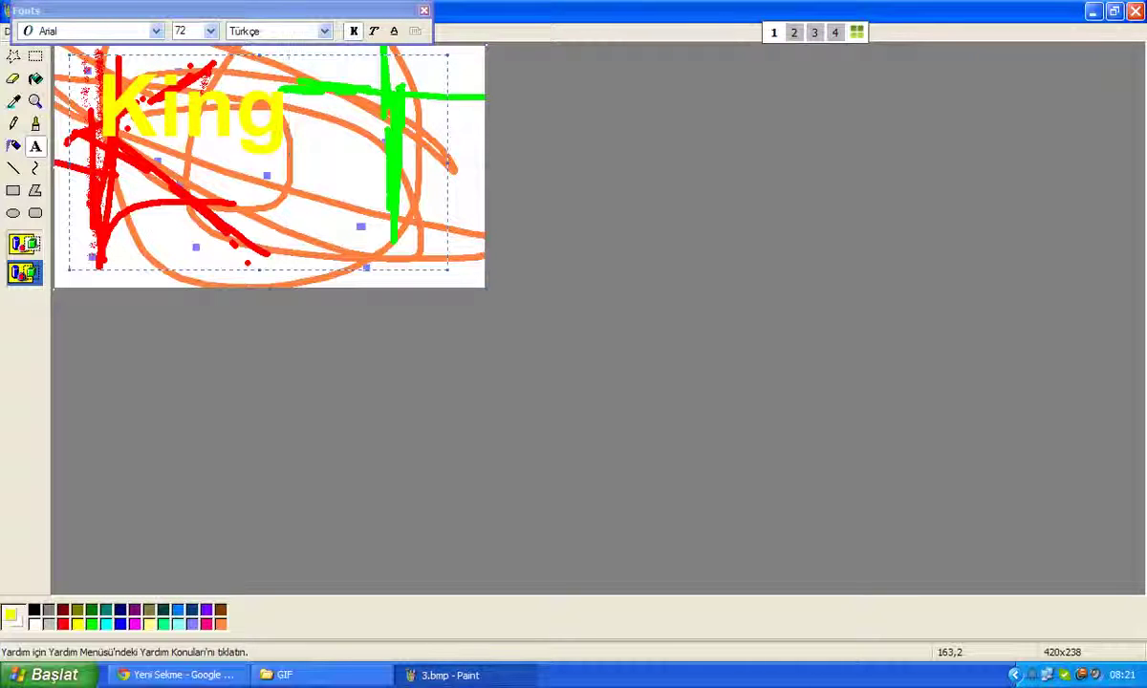
type("tah")
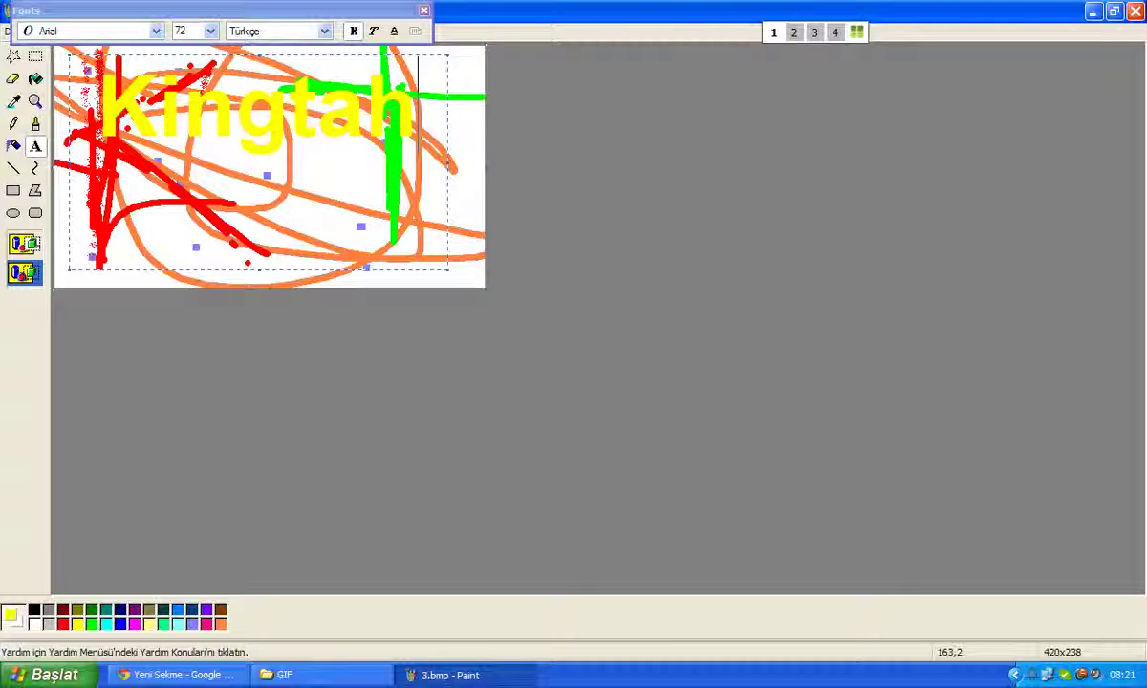
key("BackSpace")
key("BackSpace")
key("BackSpace")
key("BackSpace")
key("BackSpace")
key("BackSpace")
key("BackSpace")
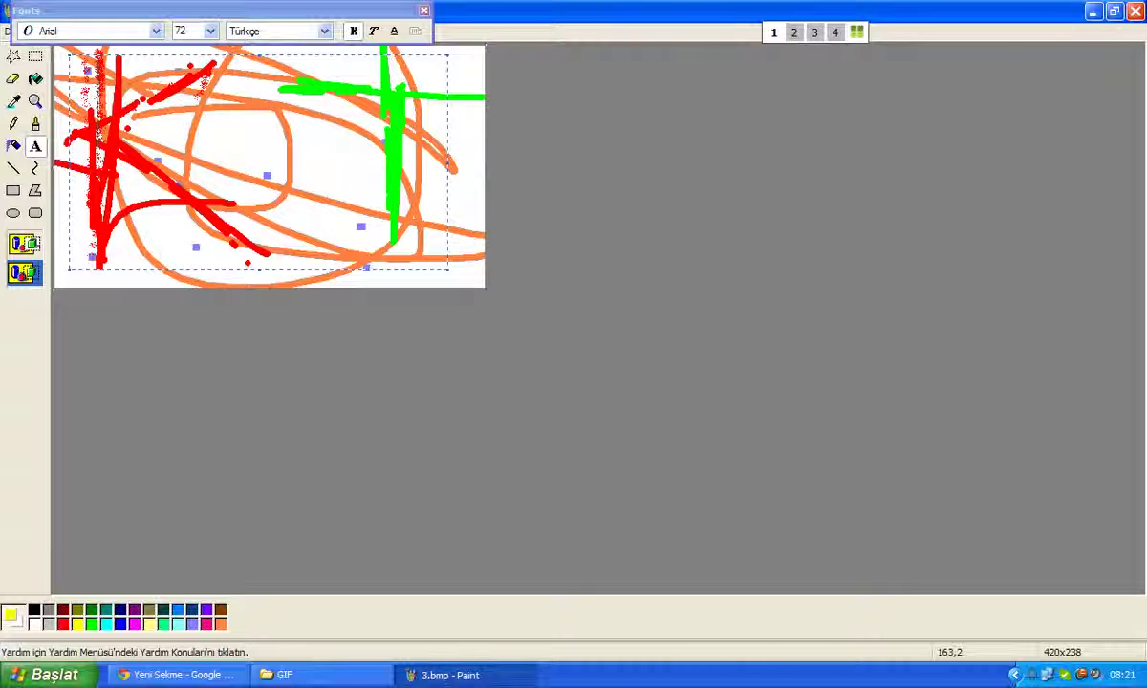
- Enter the nickname in lowercase letters as yellow text and commit it to the drawing
type("kingtahs")
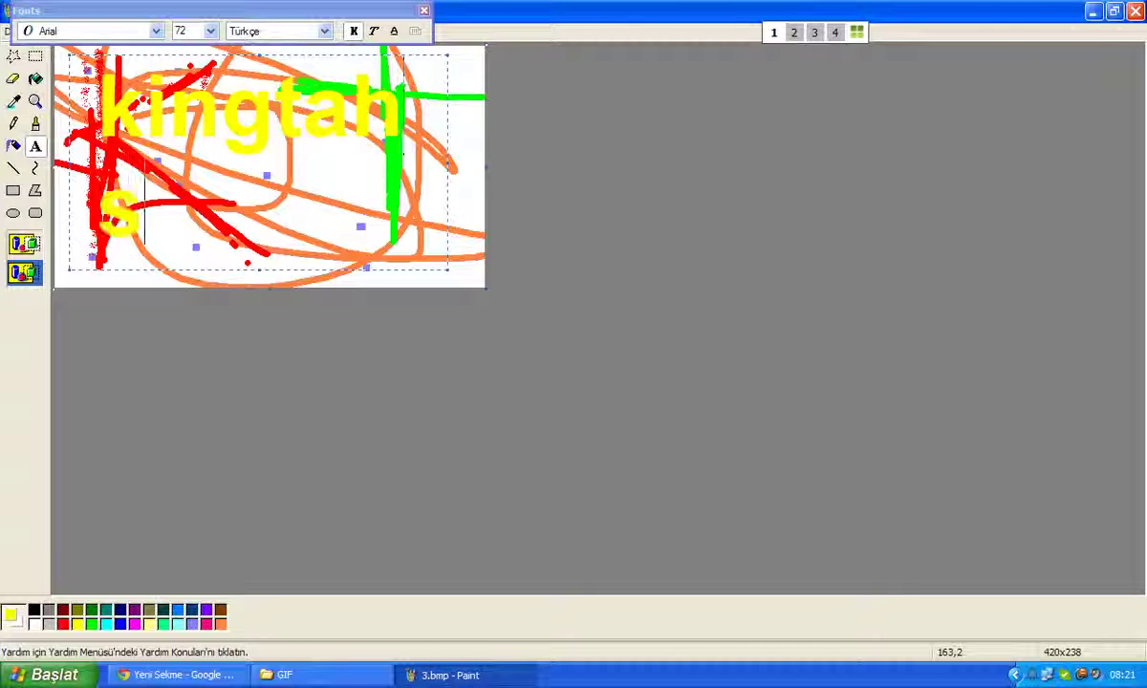
type("i")
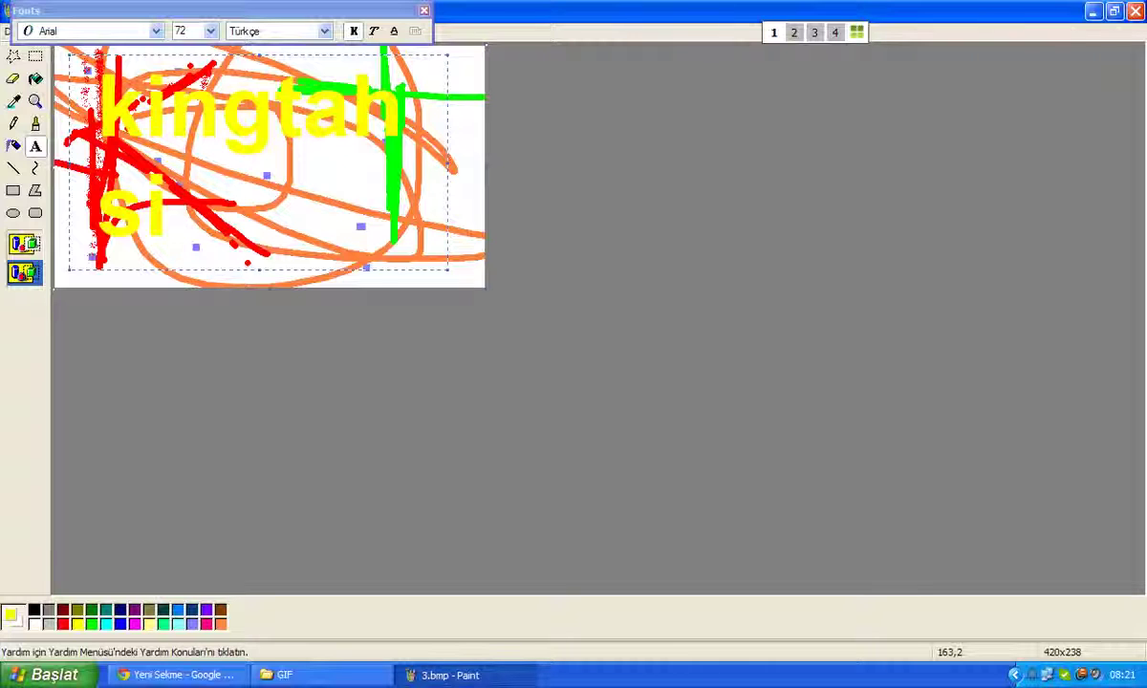
type("n")
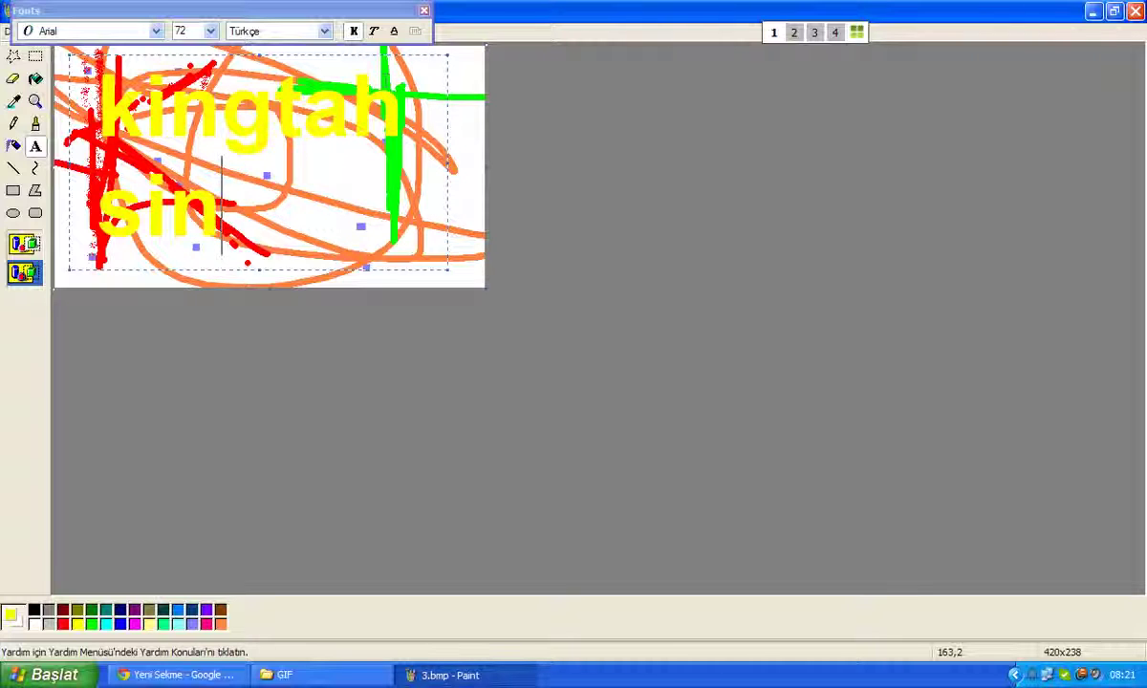
left_click(460, 124)
- Draw a text box about 341 x 206 pixels over the yellow lettering, with orange as the text colour
double_click(221, 623)
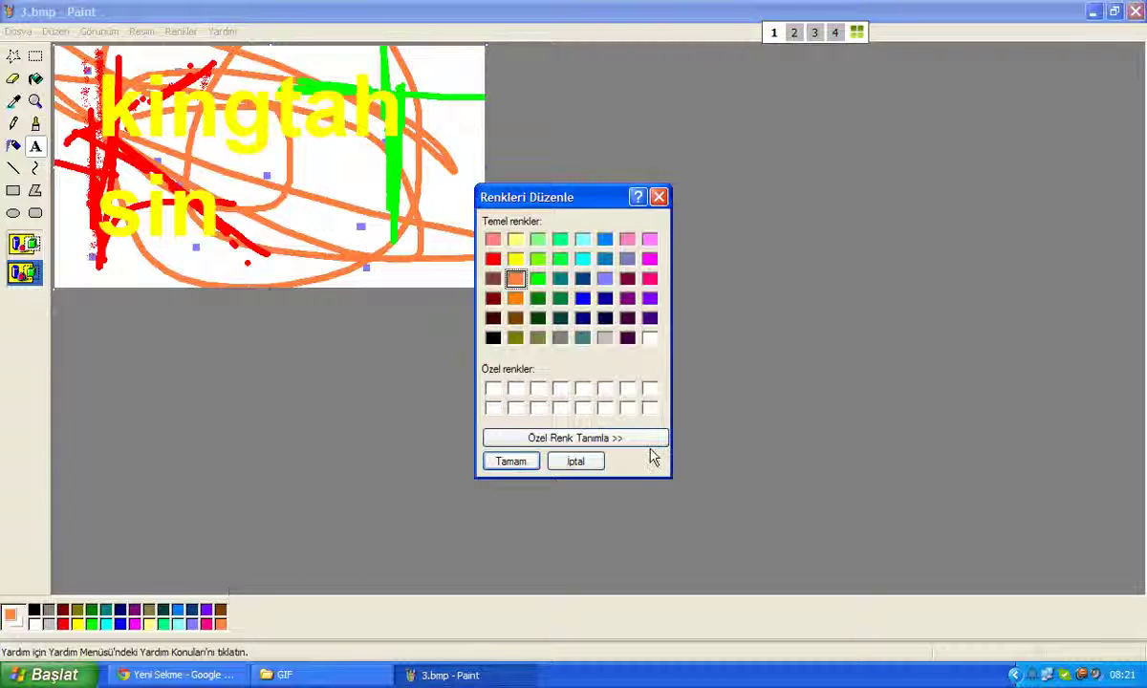
left_click(575, 461)
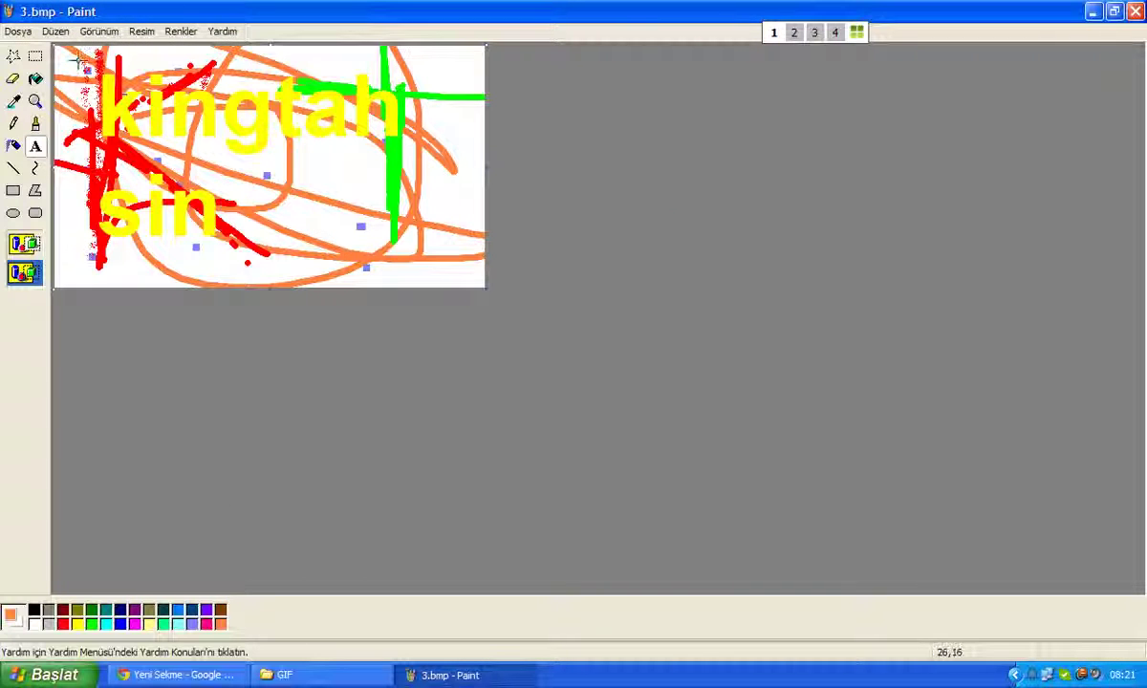
left_click(422, 243)
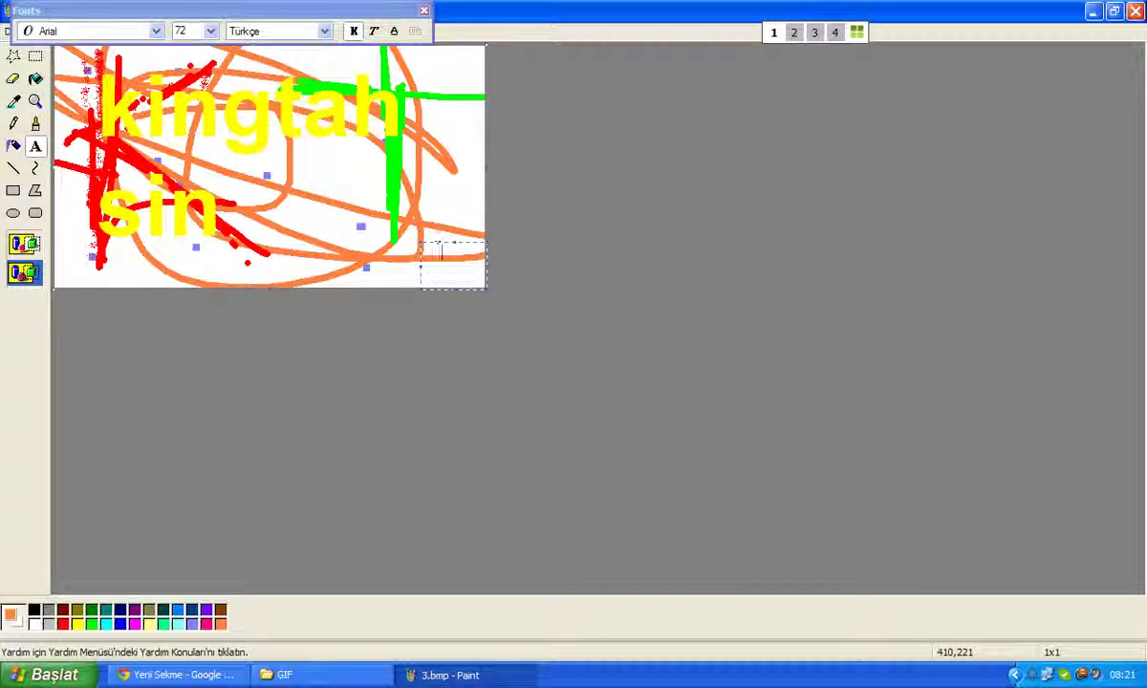
left_click(97, 66)
left_click(97, 66)
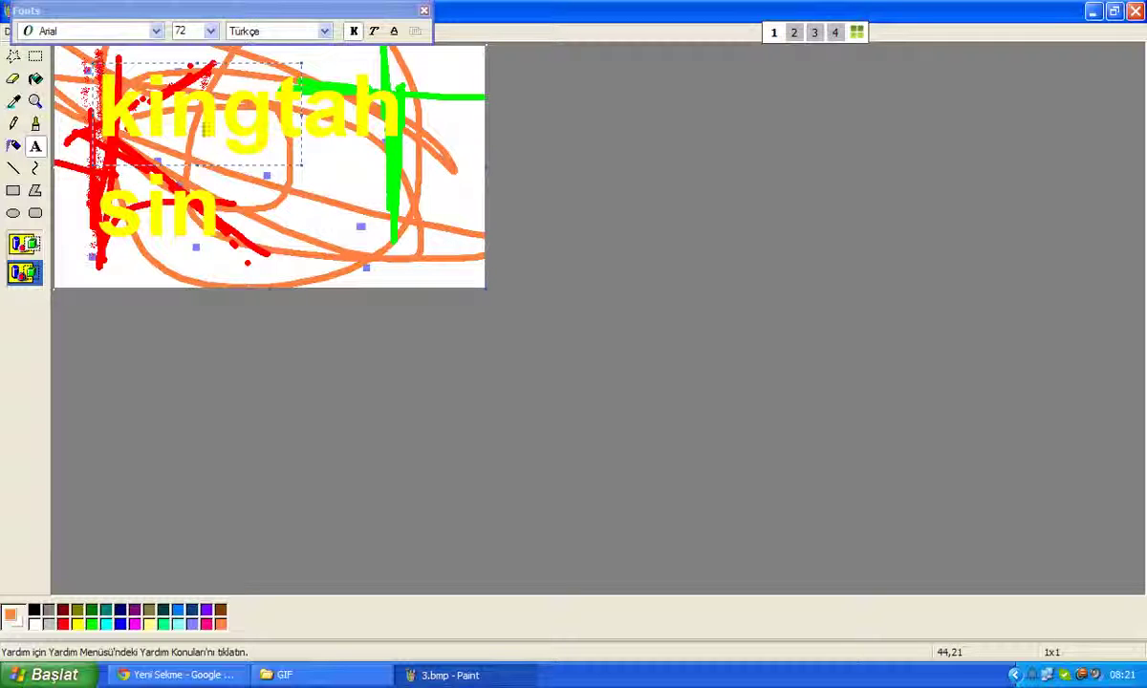
left_click(93, 66)
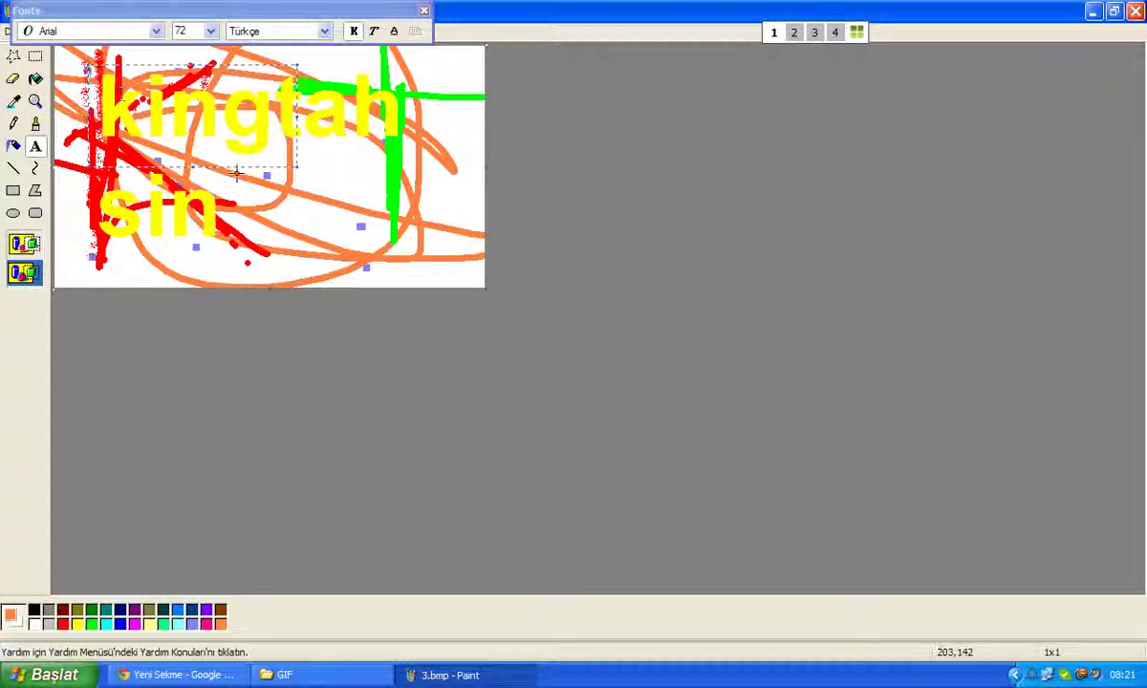
left_click(322, 164)
left_click_drag(220, 141, 430, 256)
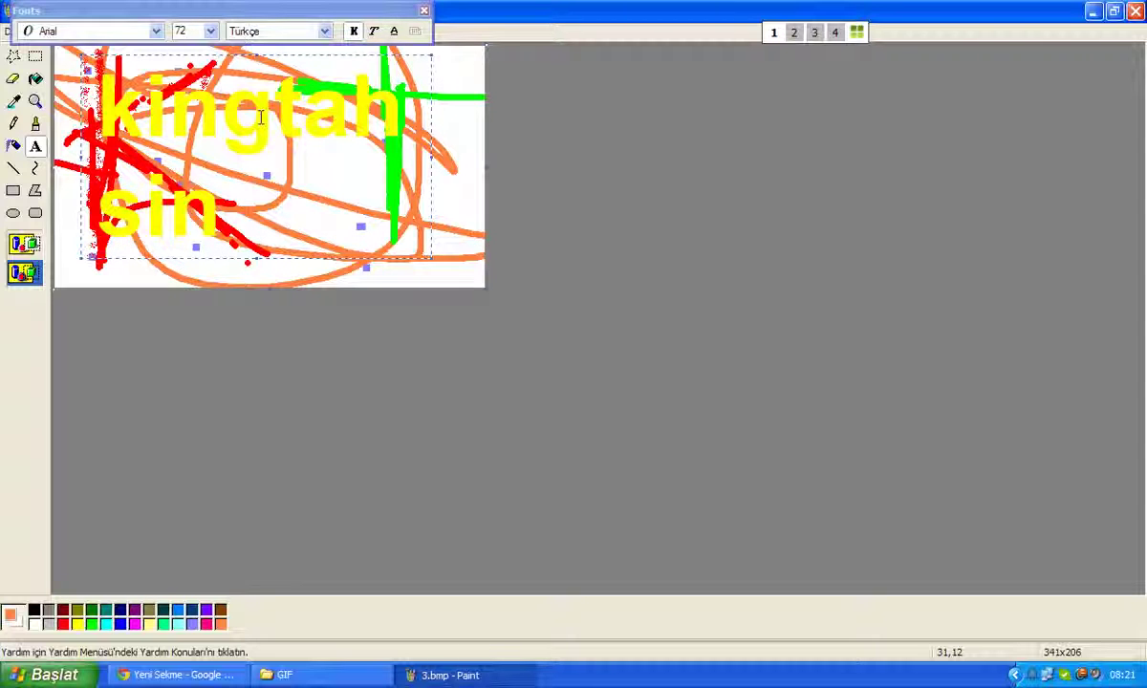
- Enter "kingCraft" as orange text over the yellow lettering and commit it to the drawing
type("ki")
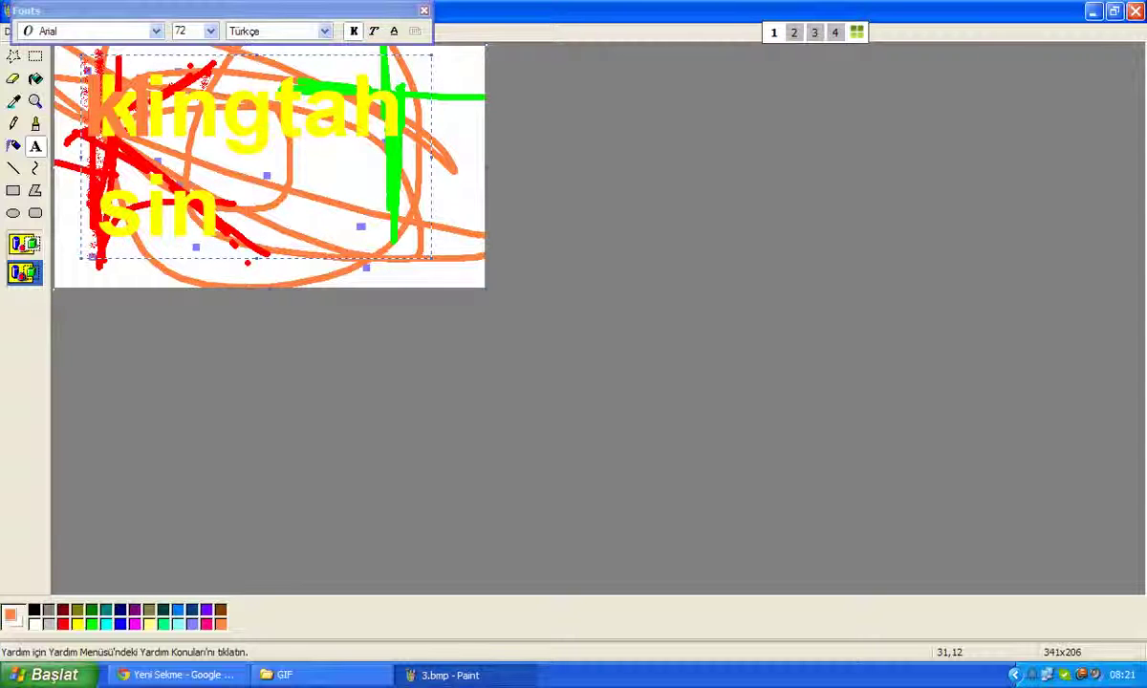
type("ng")
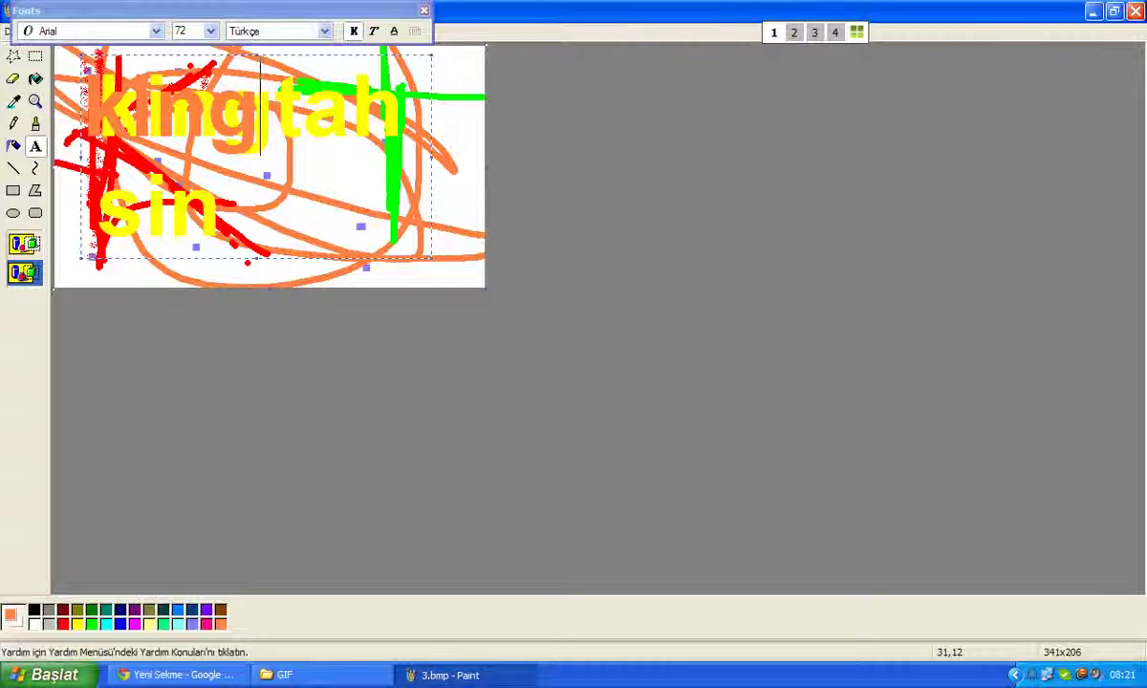
type("cra")
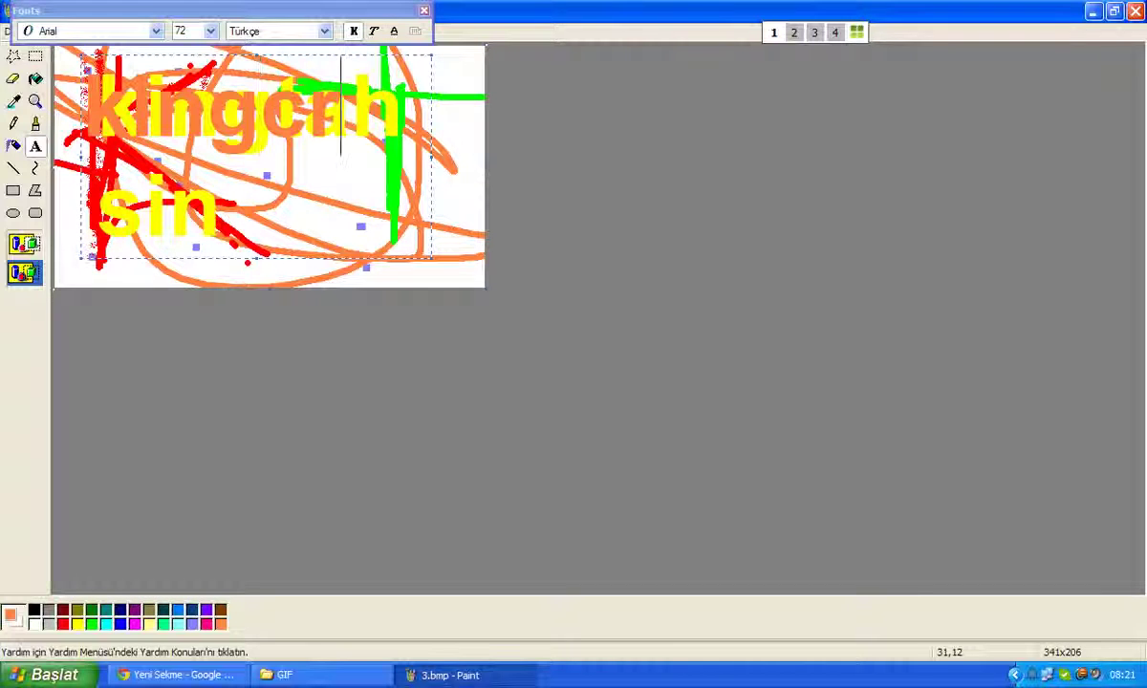
key("BackSpace")
key("BackSpace")
key("BackSpace")
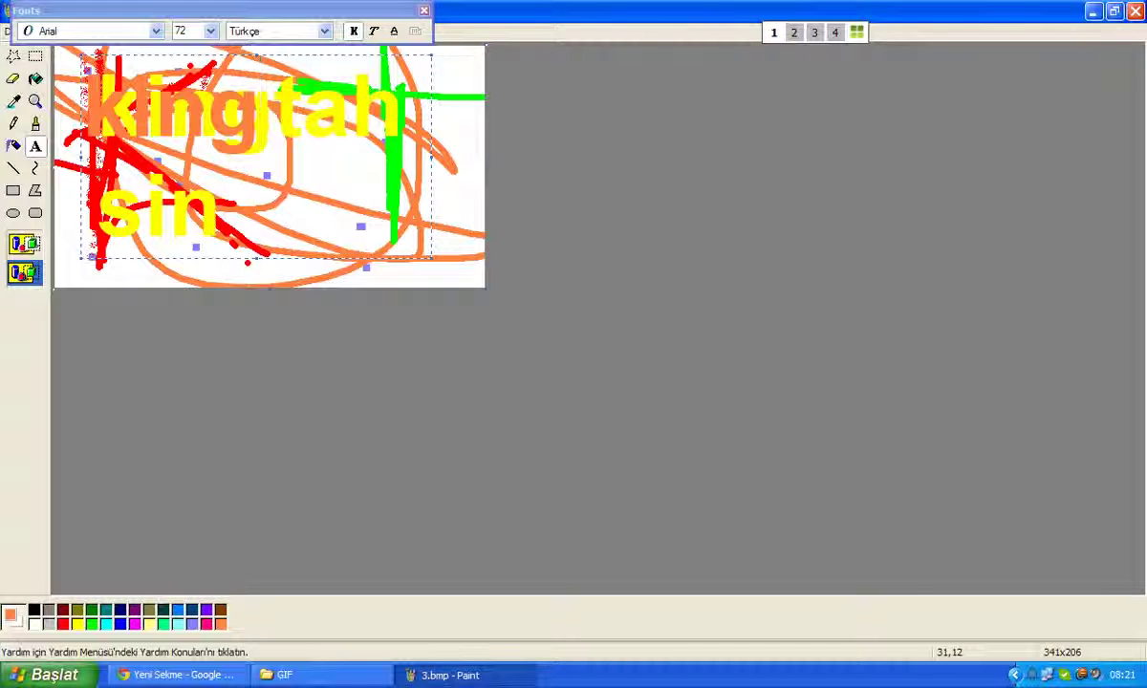
type("Craft")
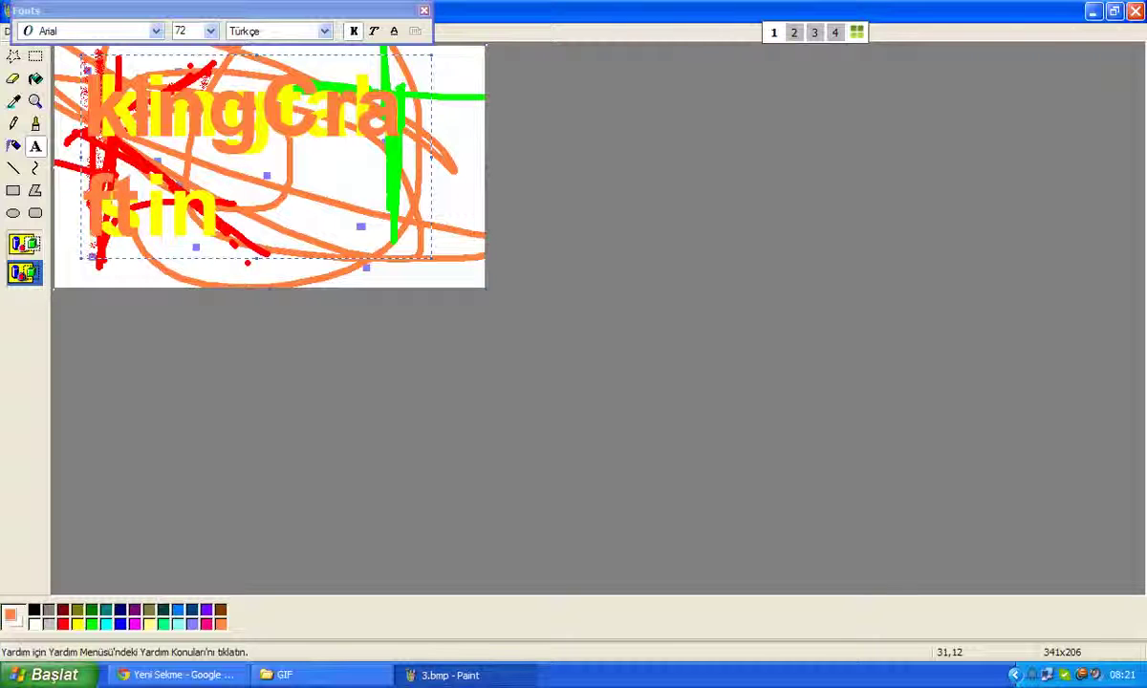
left_click(479, 113)
left_click(441, 139)
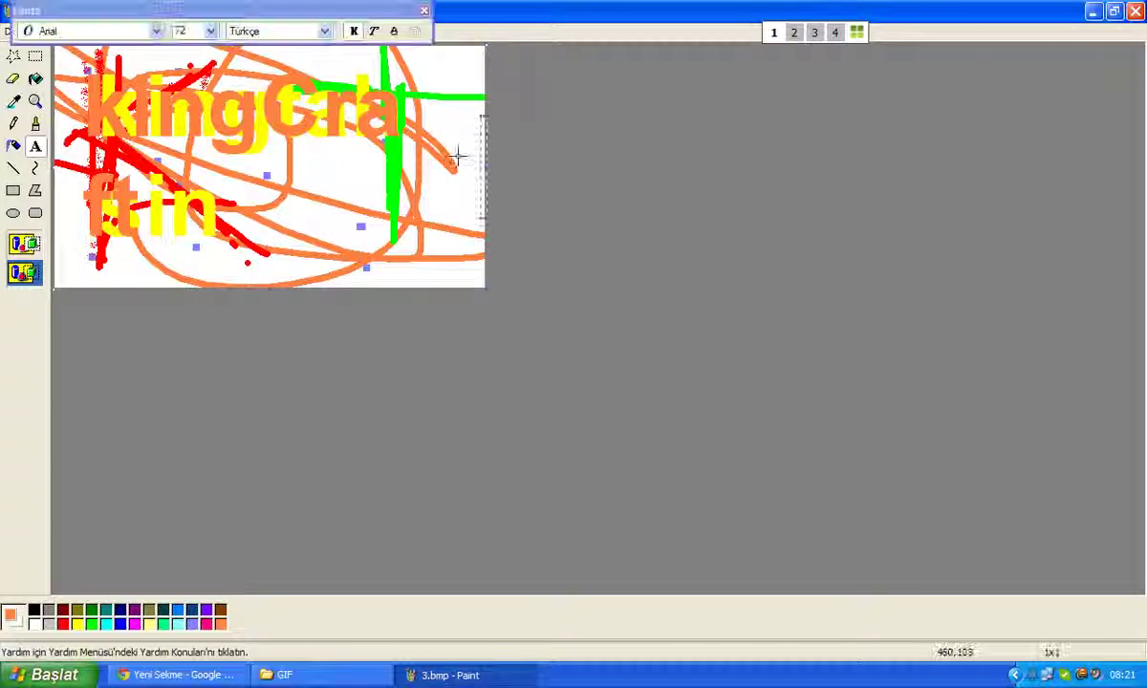
left_click(448, 128)
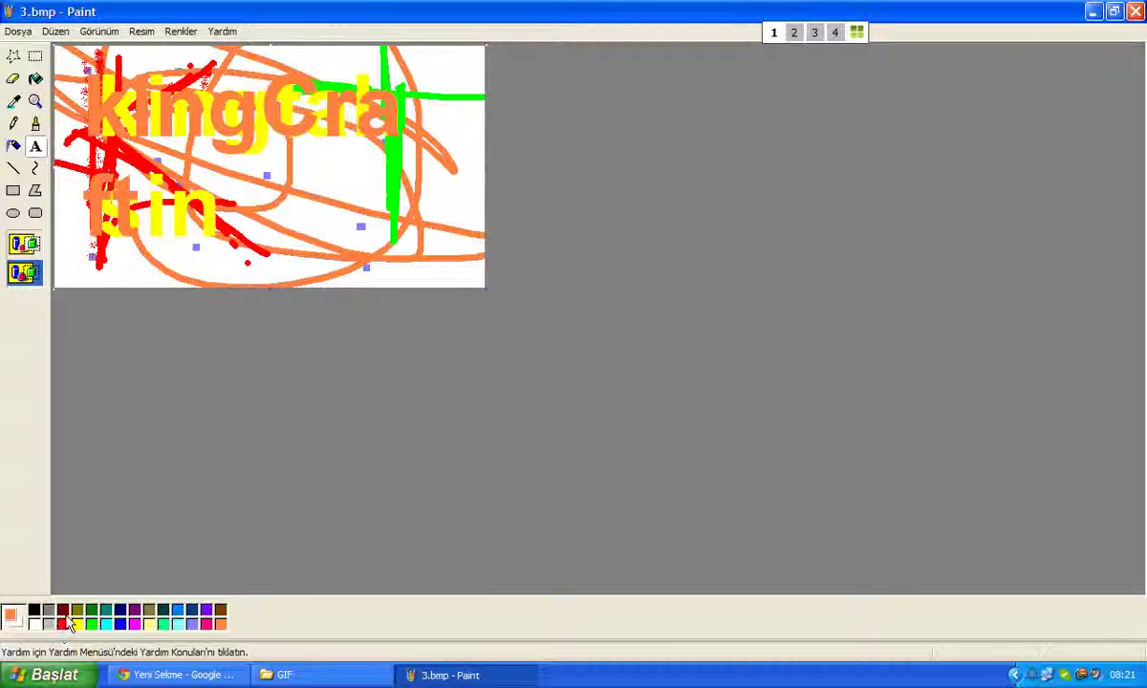
- Pick teal as the foreground colour and undo the orange "kingCraft" text
double_click(105, 612)
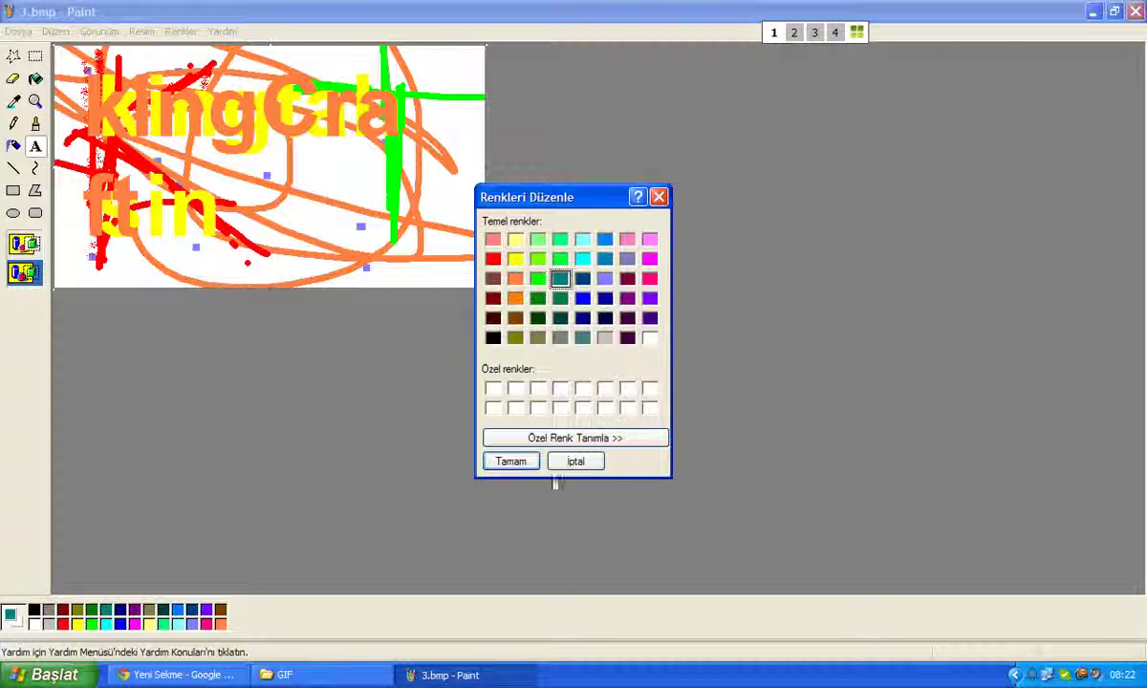
left_click(585, 462)
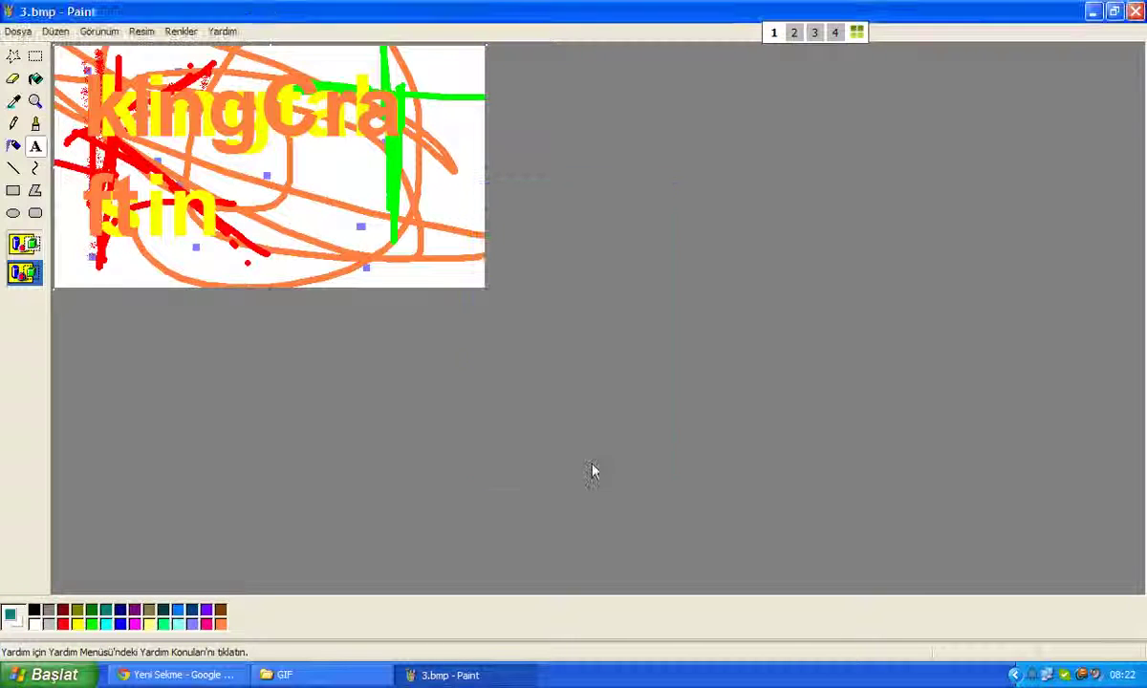
double_click(52, 12)
left_click(57, 36)
left_click(155, 17)
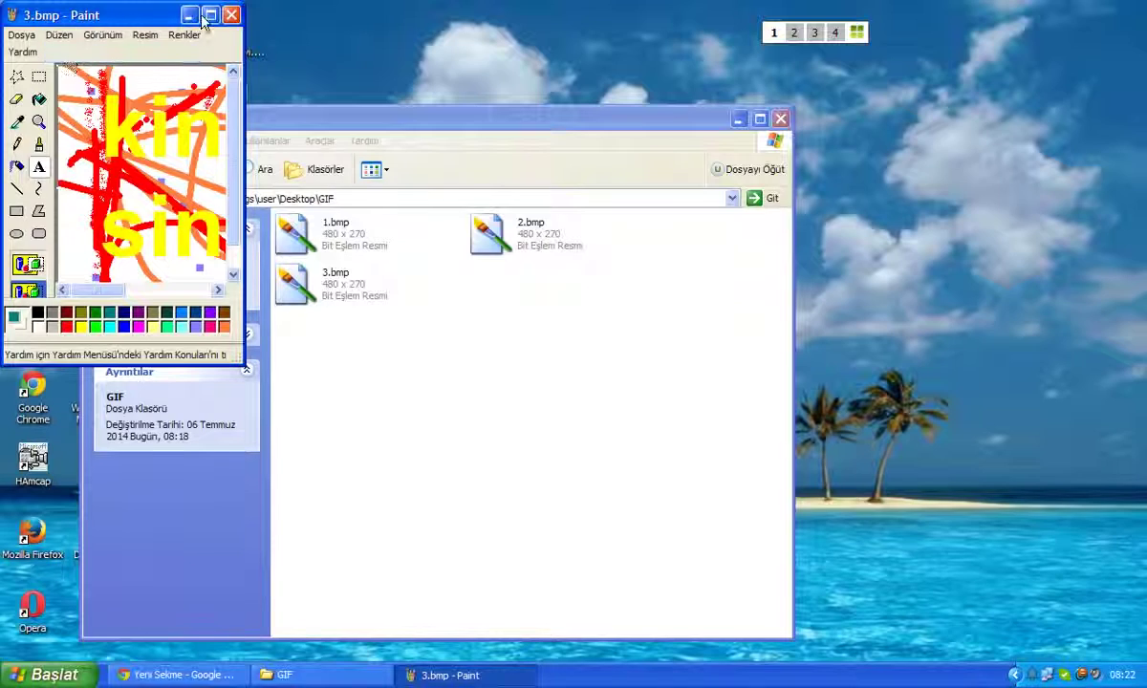
left_click(210, 15)
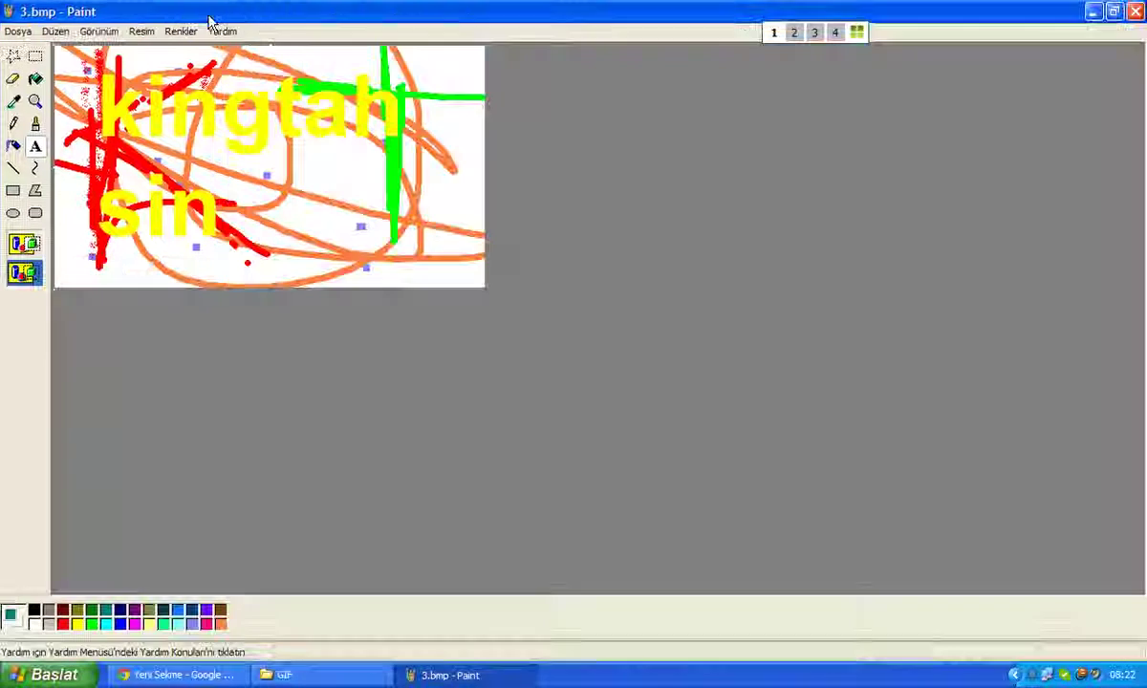
- Save the drawing under the new name 4 as a 24-bit bitmap in the GIF folder
left_click(30, 35)
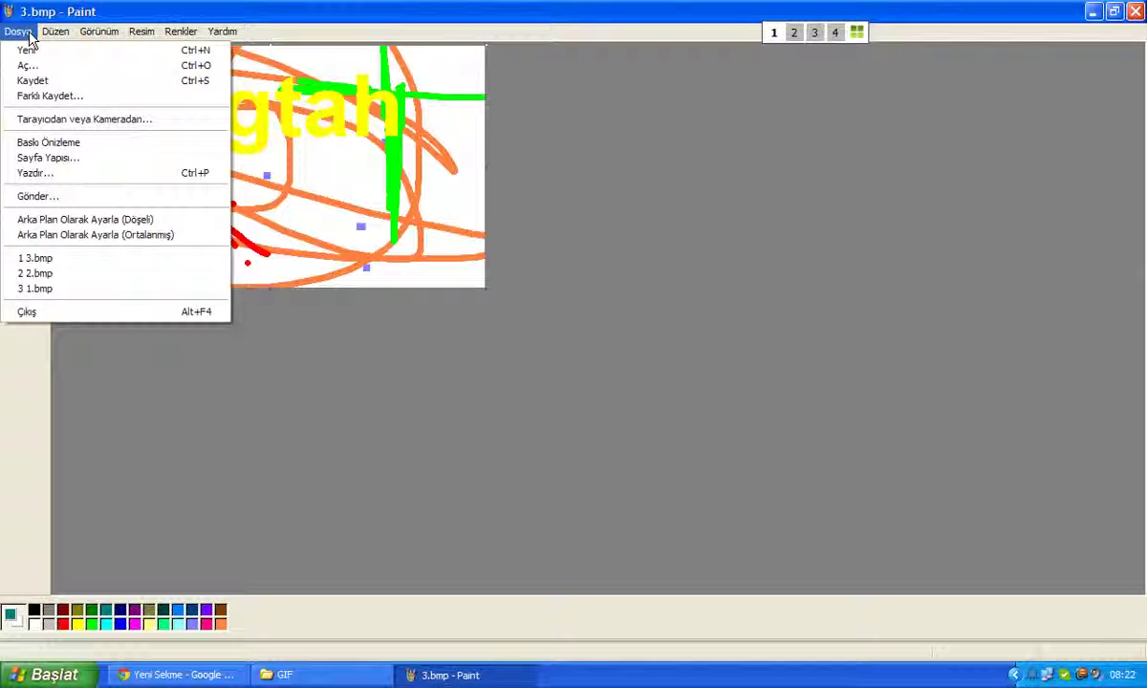
left_click(115, 97)
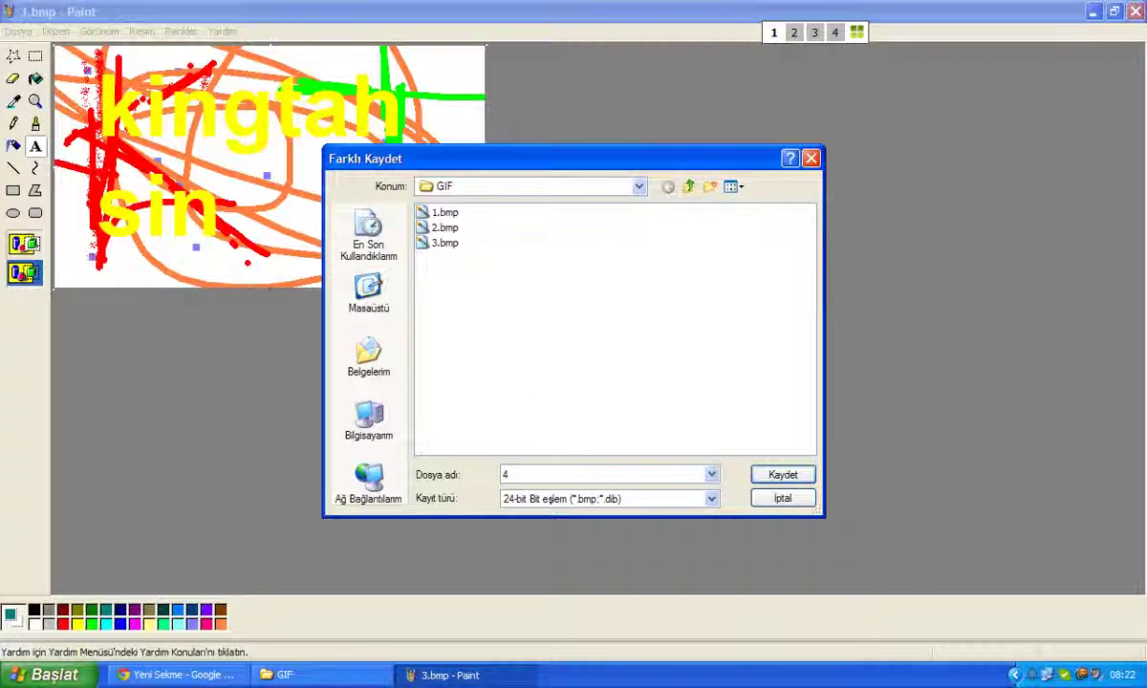
left_click(801, 478)
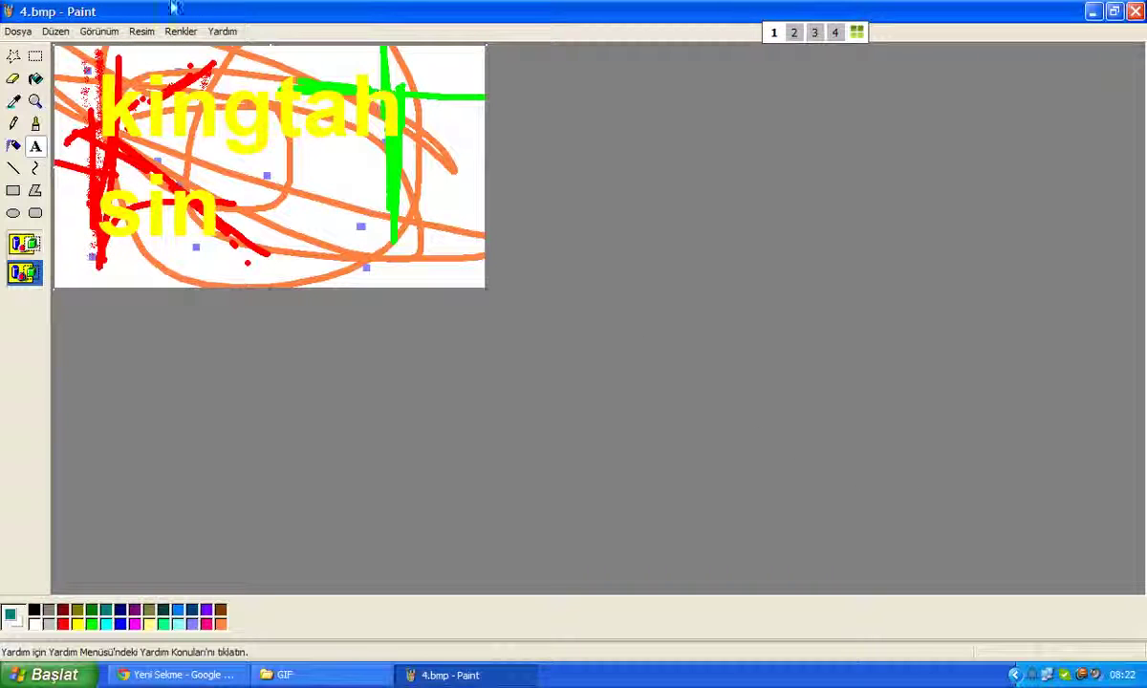
- Redo the orange "kingCraft" text and close the floating font settings
left_click(56, 31)
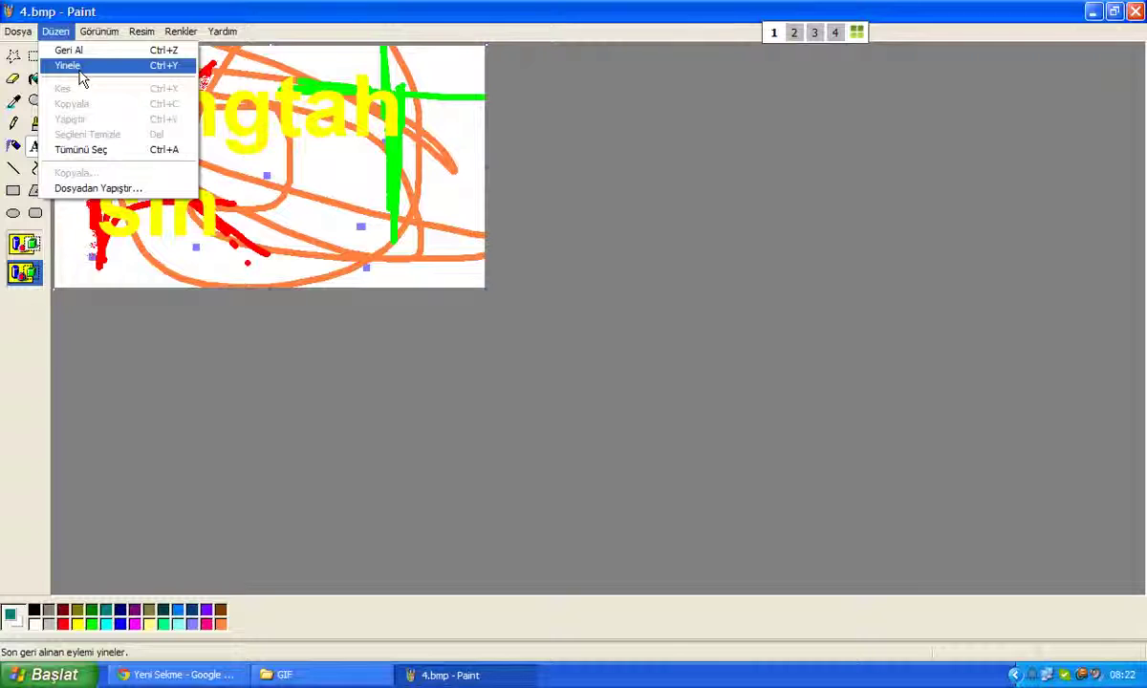
left_click(81, 68)
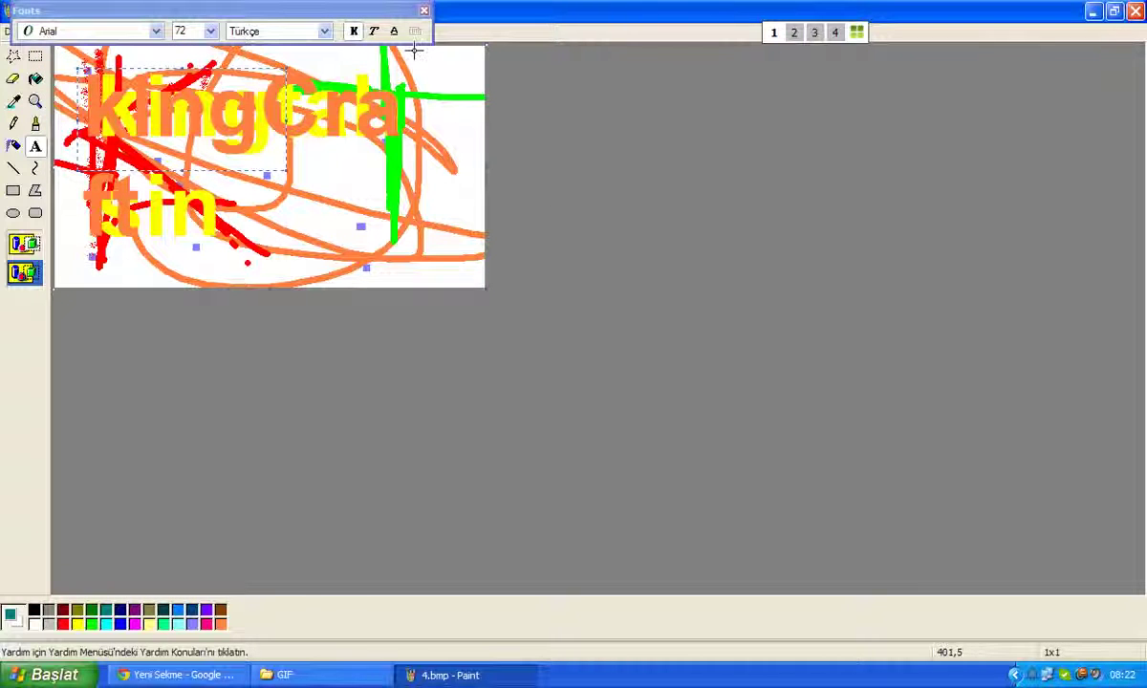
left_click(423, 10)
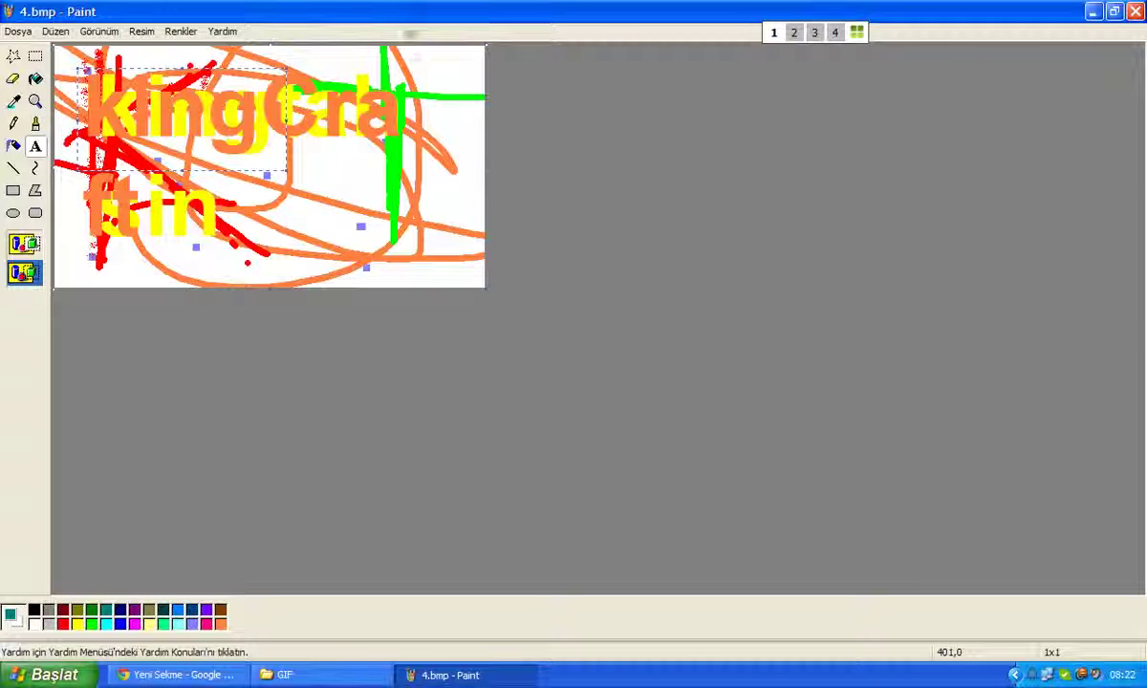
- Save the drawing under the new name 5 as a 24-bit bitmap in the GIF folder
left_click(17, 30)
left_click(72, 94)
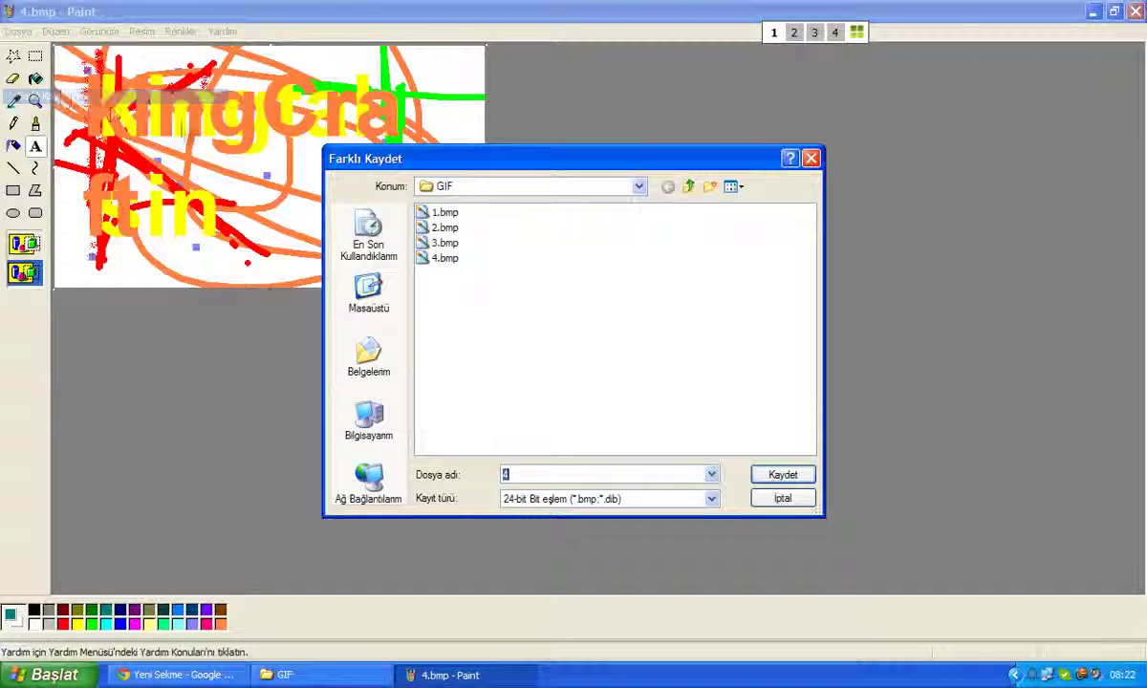
left_click(782, 474)
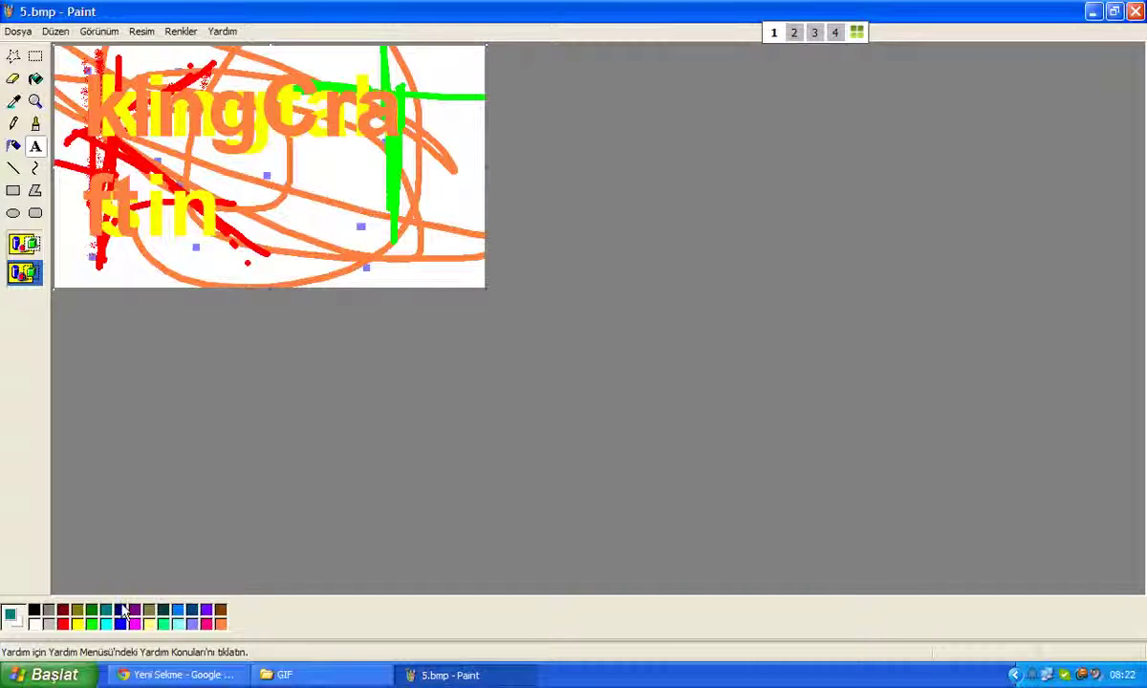
- Try adding "Monga" in teal inside a text box about 311 x 176 pixels over the lettering
left_click_drag(115, 109, 394, 266)
type("M")
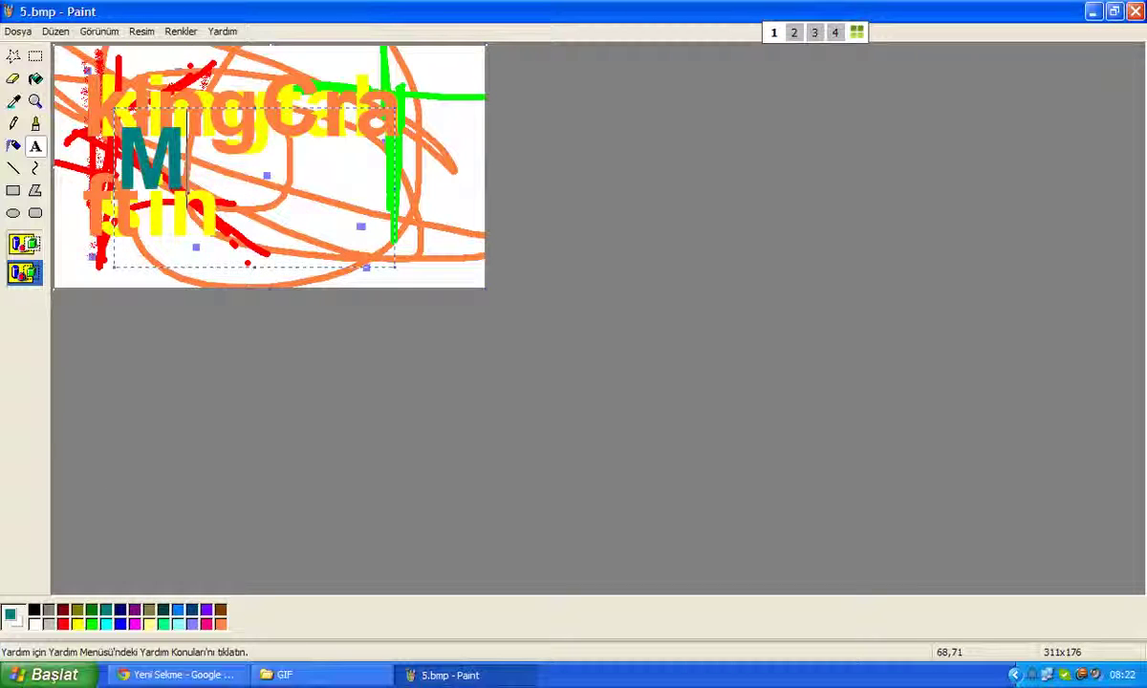
type("ong")
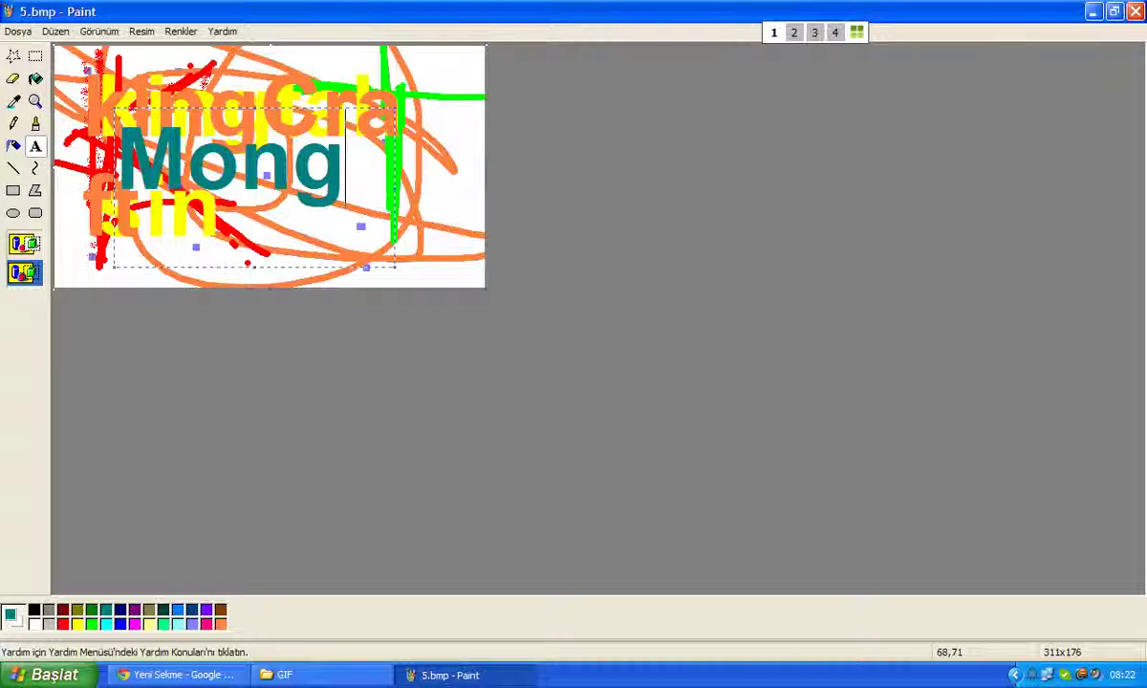
type("a")
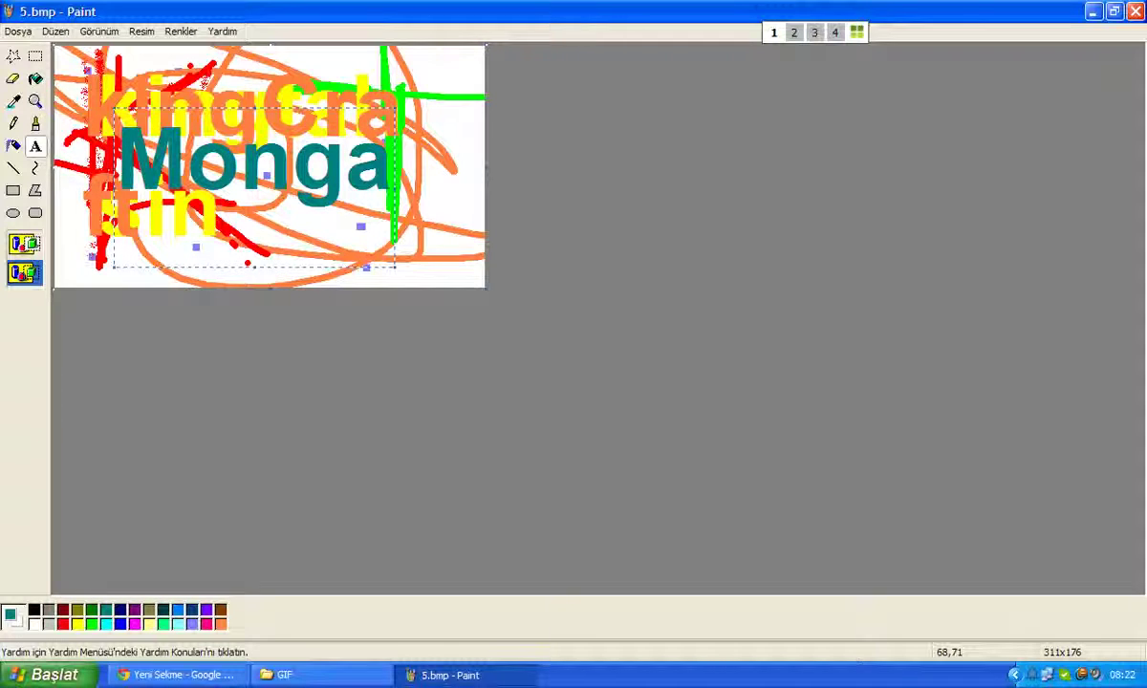
key("BackSpace")
key("BackSpace")
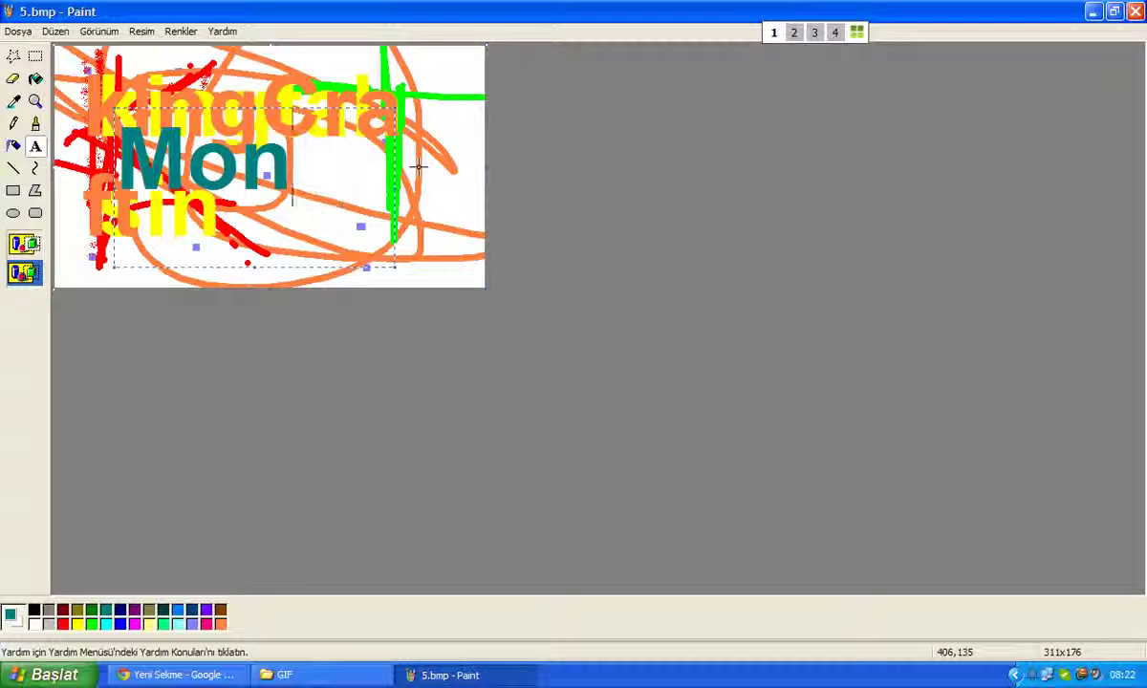
key("BackSpace")
key("BackSpace")
key("BackSpace")
left_click(419, 157)
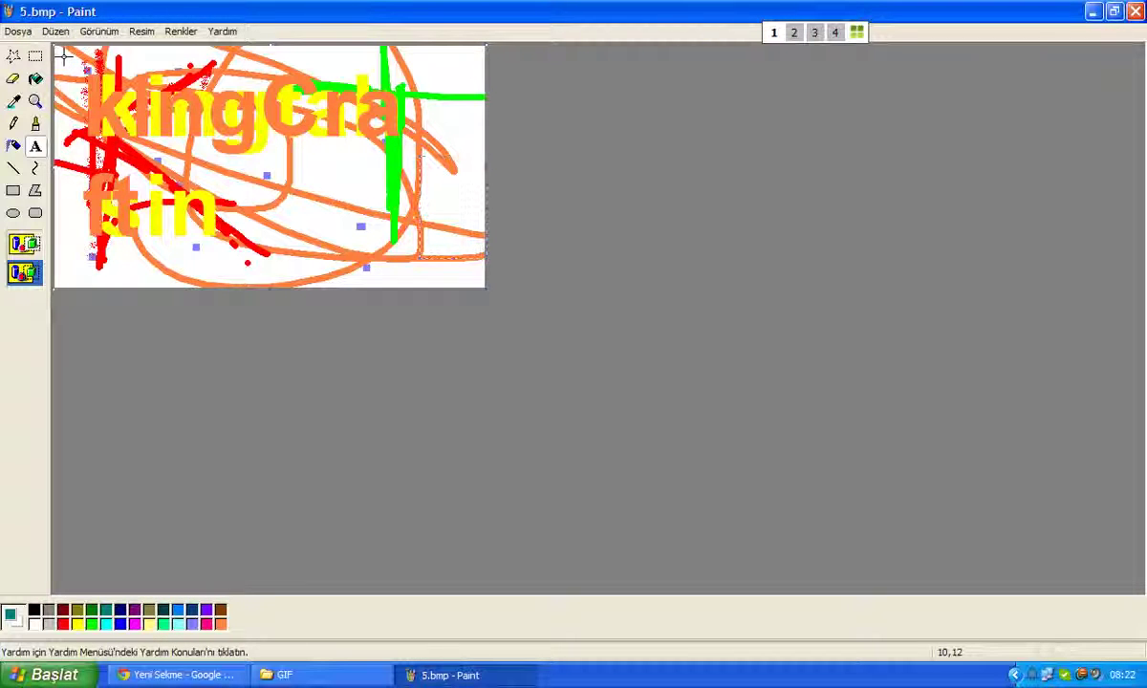
left_click(58, 45)
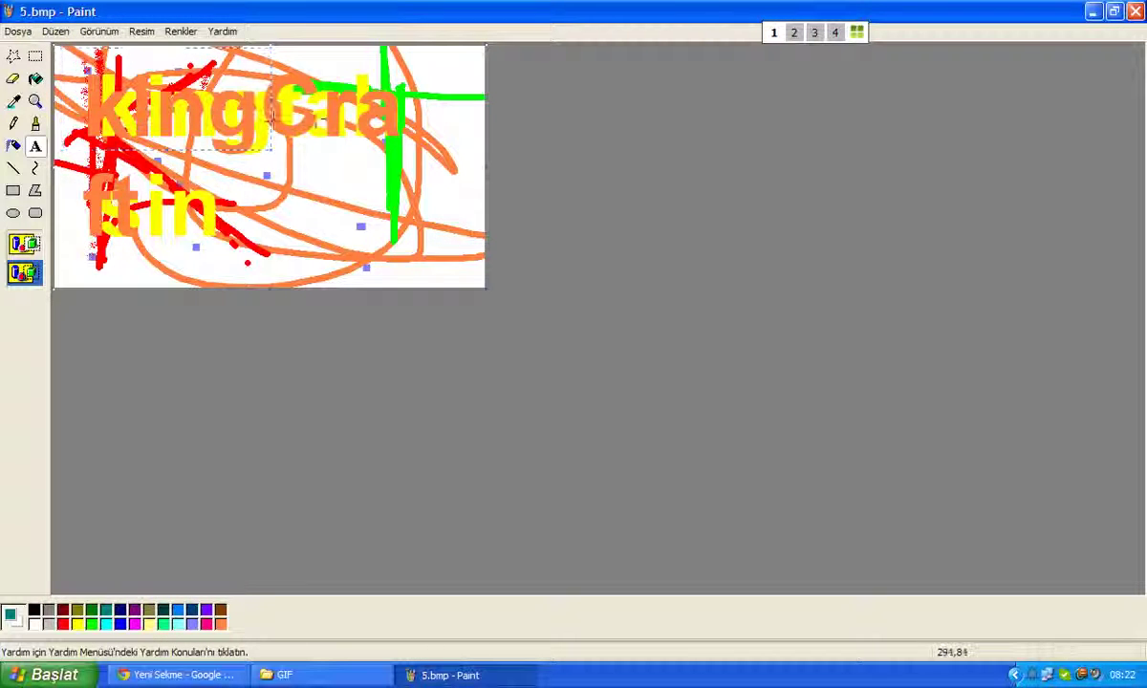
left_click_drag(379, 244, 430, 254)
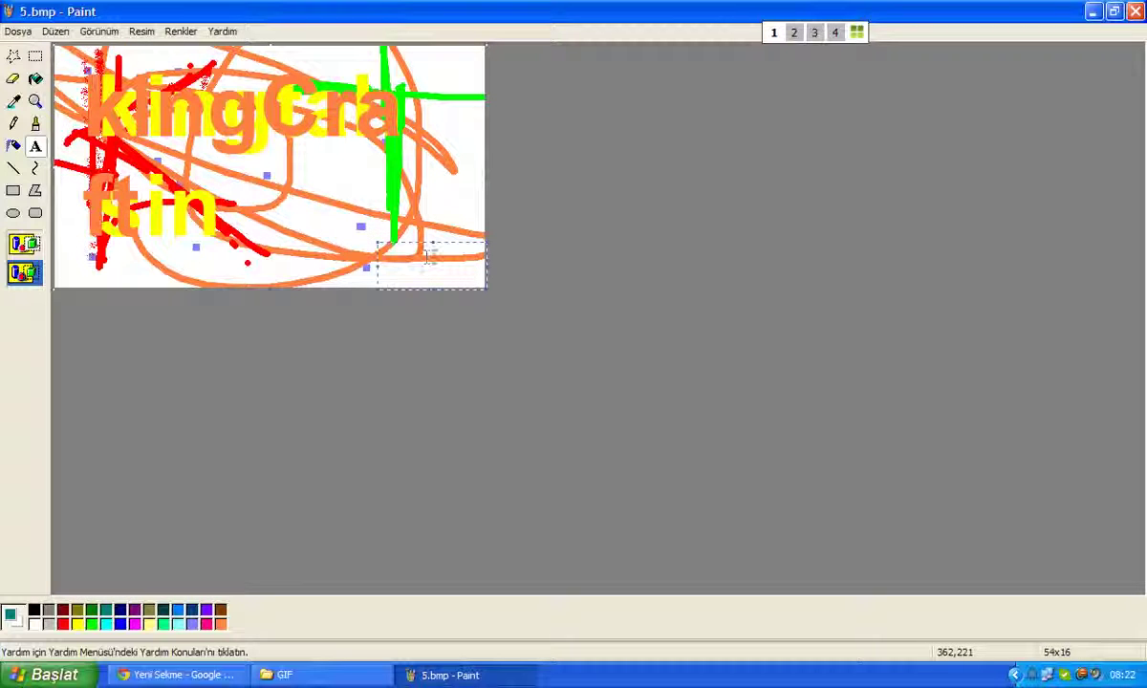
left_click_drag(83, 64, 288, 165)
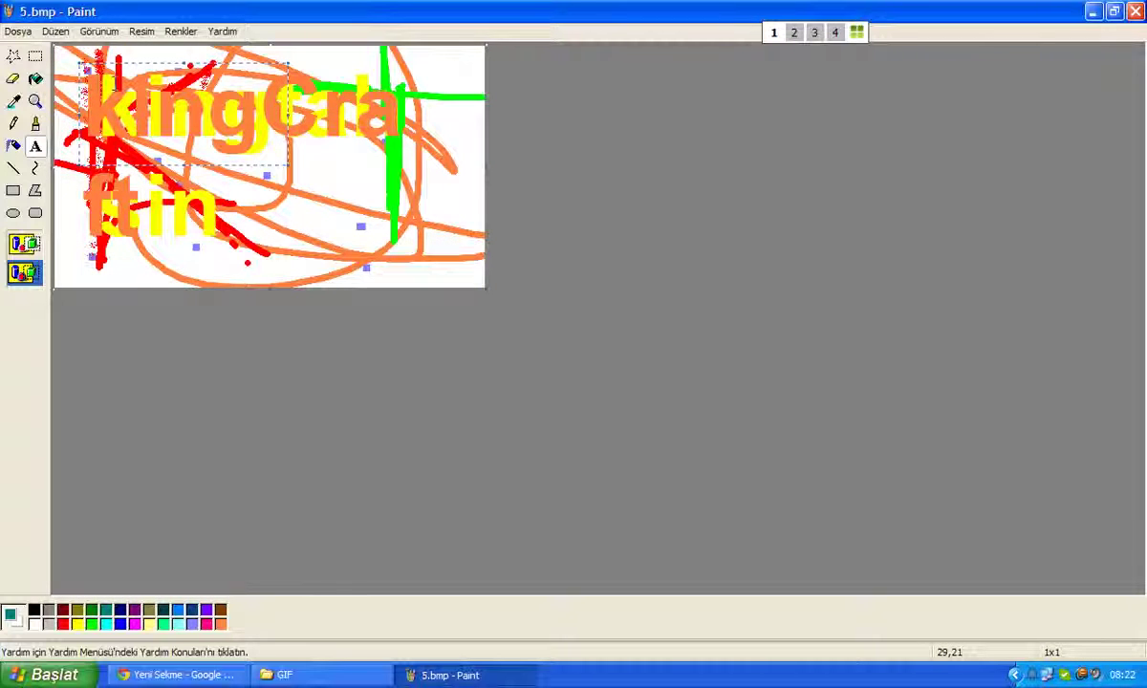
double_click(105, 20)
left_click(103, 34)
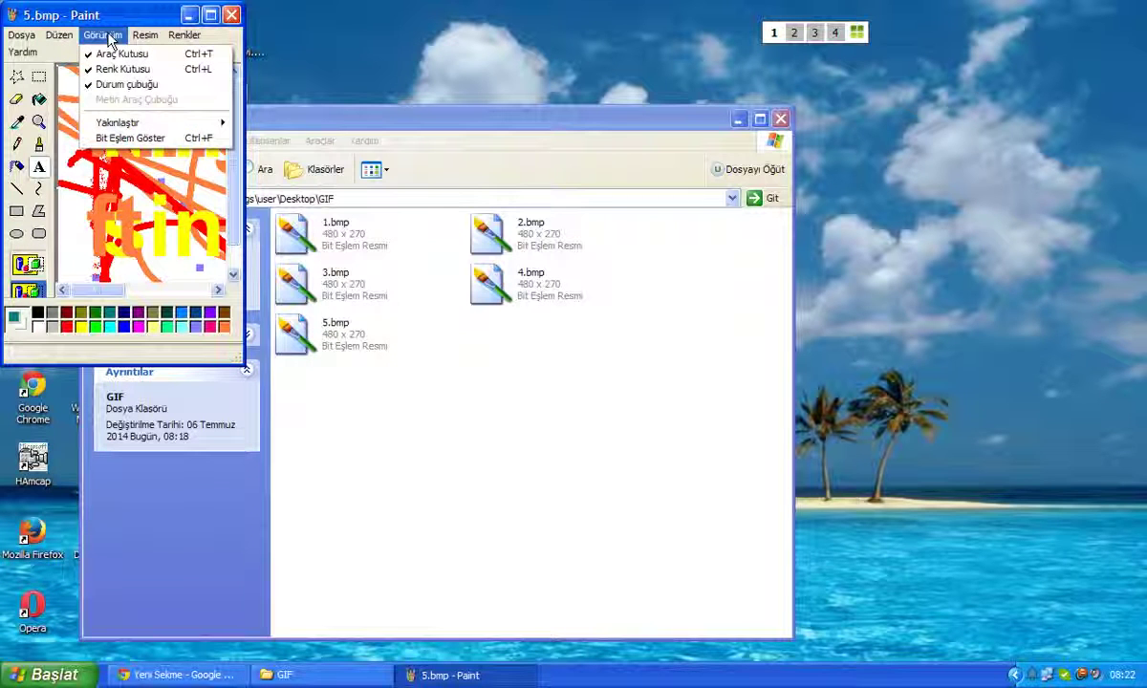
left_click(210, 15)
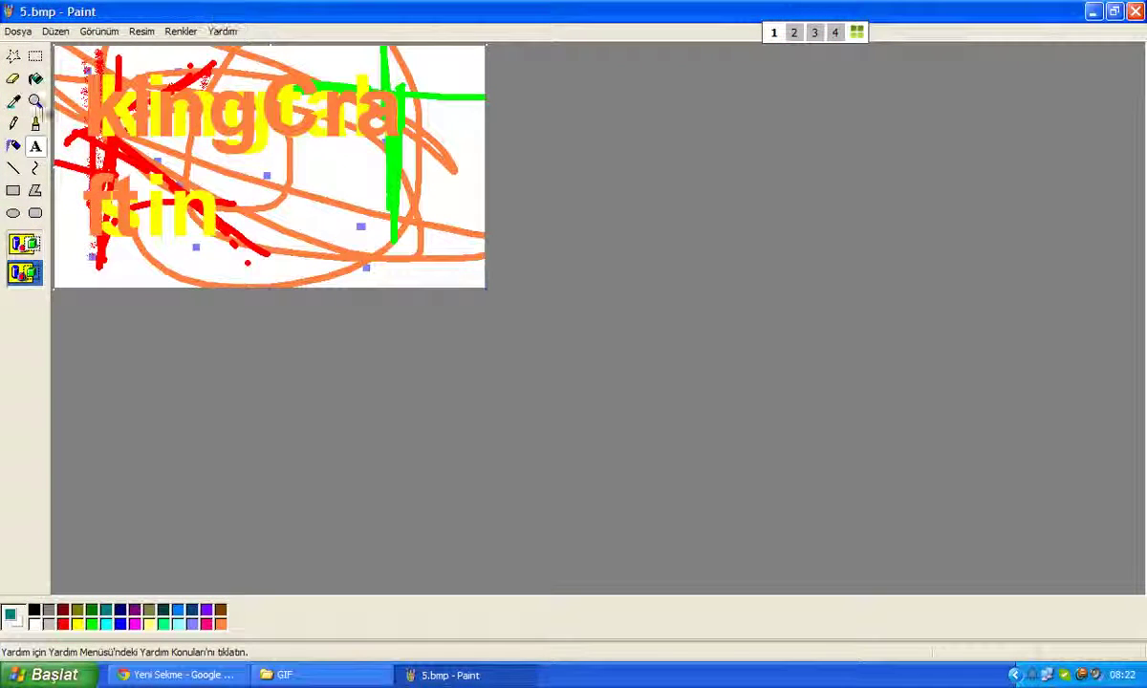
- Place a new text box over the beginning of the orange lettering with the Text tool
left_click(13, 145)
left_click(35, 145)
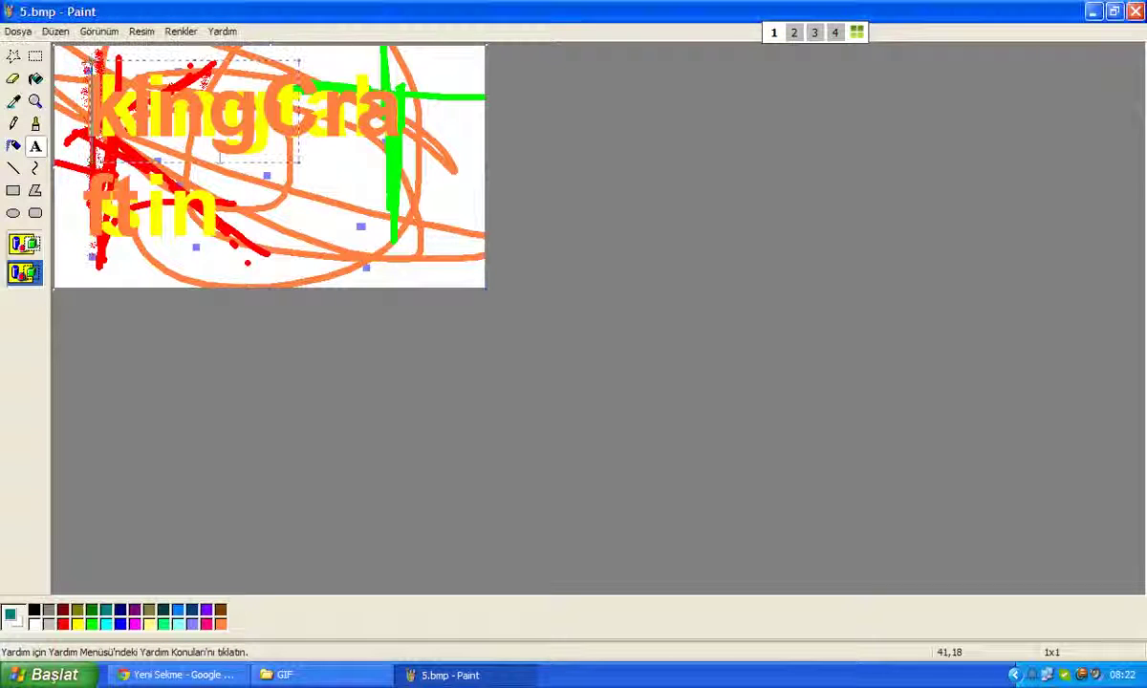
left_click_drag(459, 274, 82, 71)
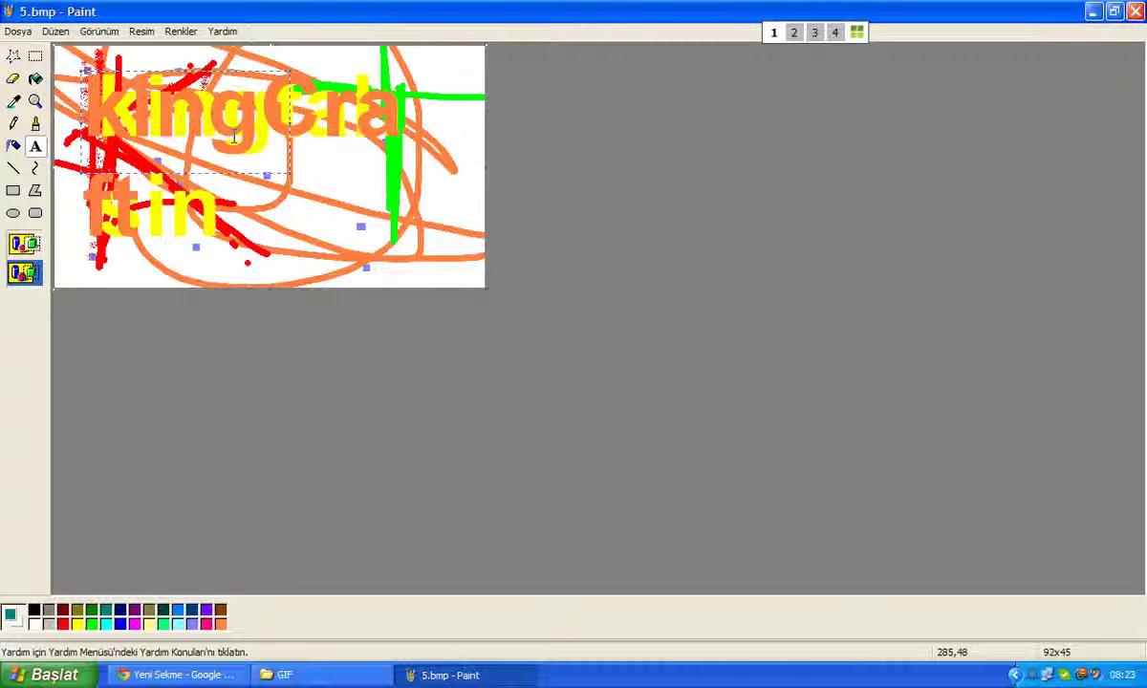
- Try teal text in the box with "Mng" on one line and "hn" below, and erase it
type("M")
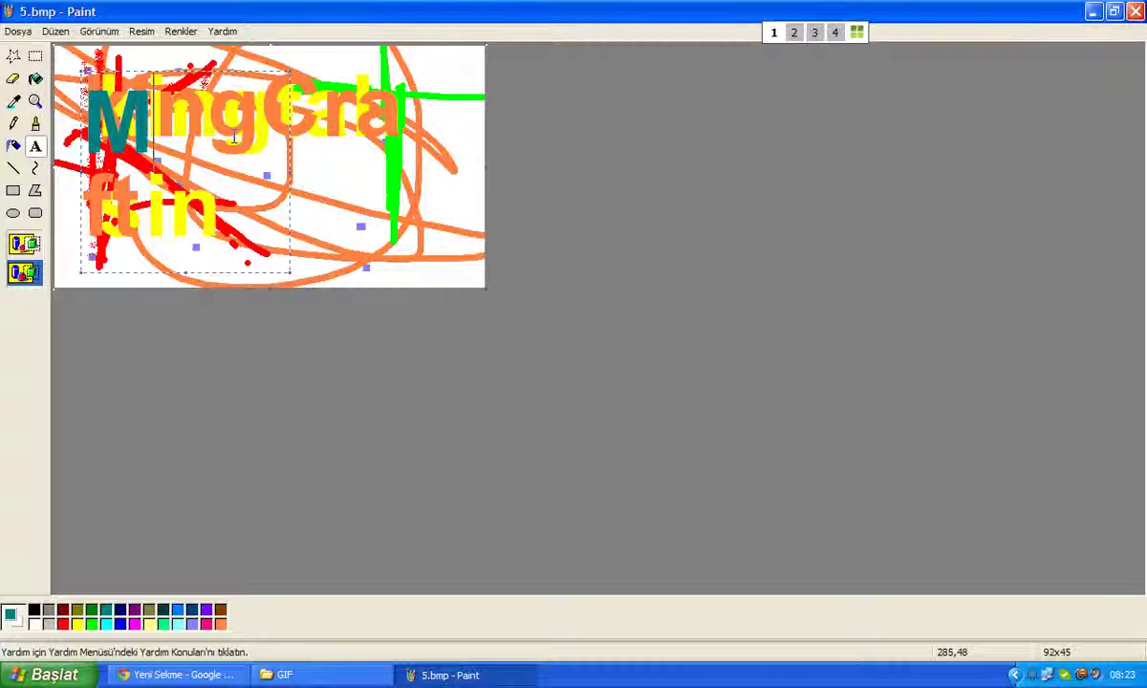
type("ng")
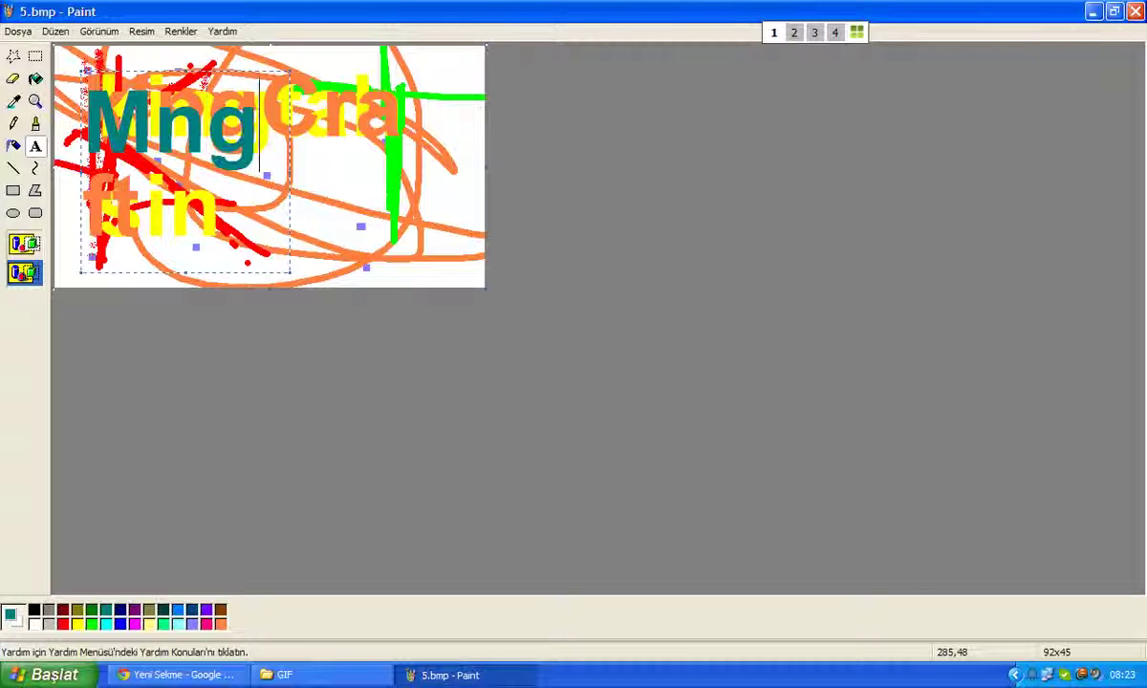
key("Return")
type("ha")
key("BackSpace")
type("n")
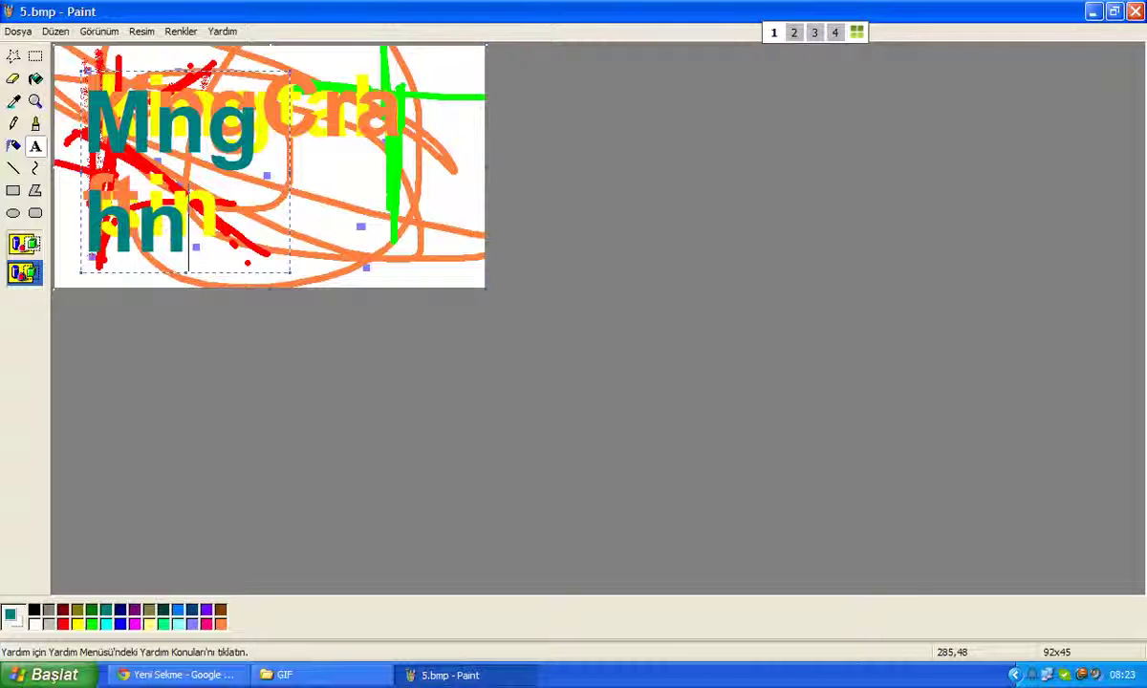
key("BackSpace")
key("BackSpace")
key("BackSpace")
key("BackSpace")
key("BackSpace")
key("BackSpace")
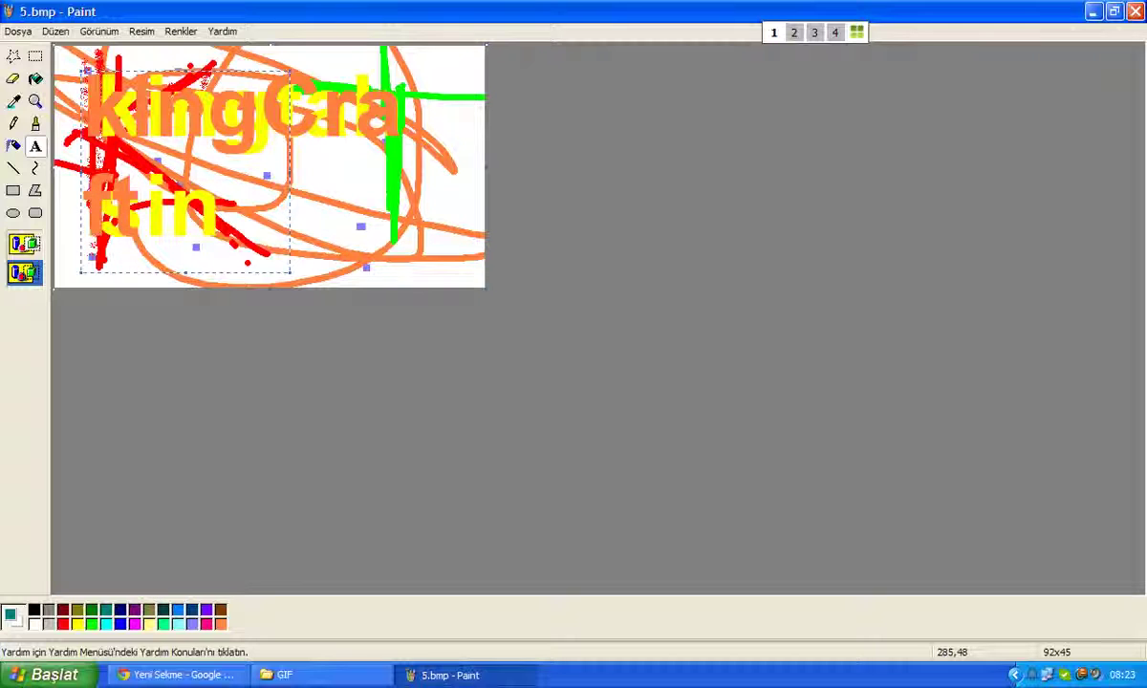
type("o")
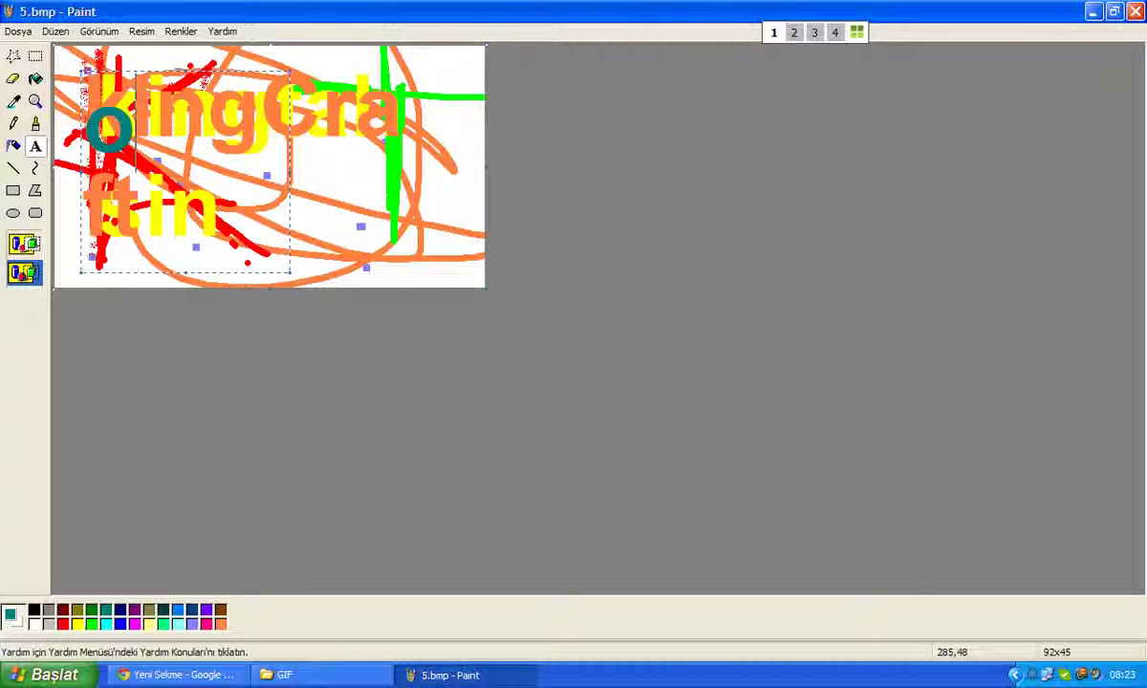
type("ai")
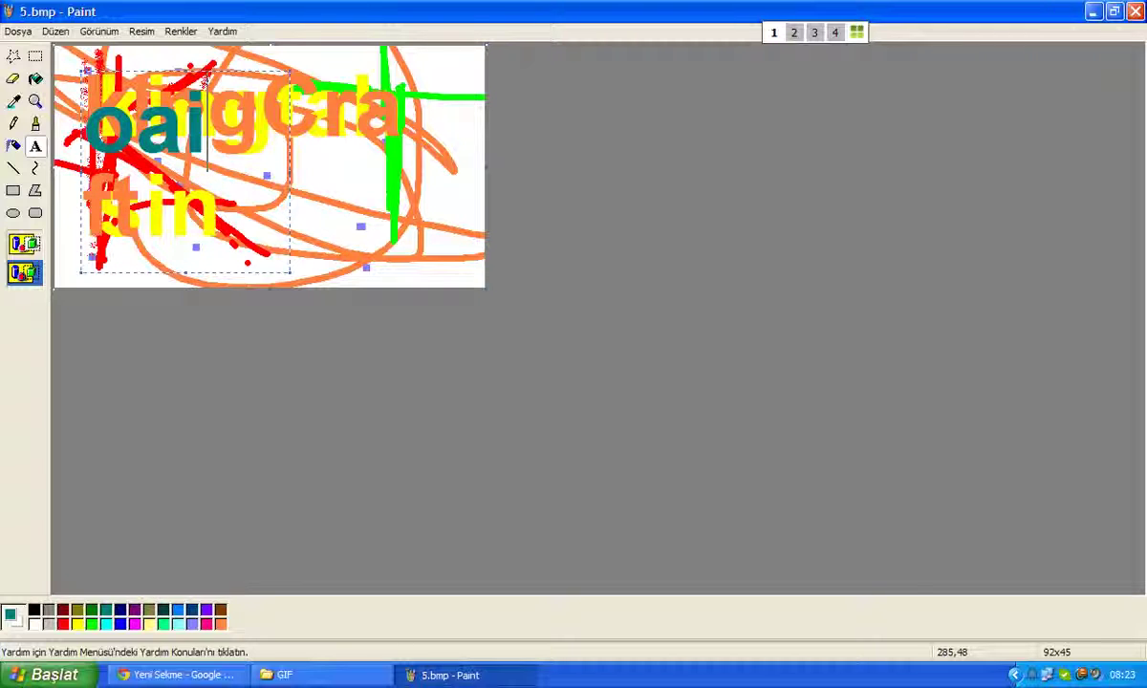
key("BackSpace")
key("BackSpace")
key("BackSpace")
- Add teal text reading "Mon" with "ghan" below it over the lettering, plus an "i" in a second text box right after "ghan"
type("Mon")
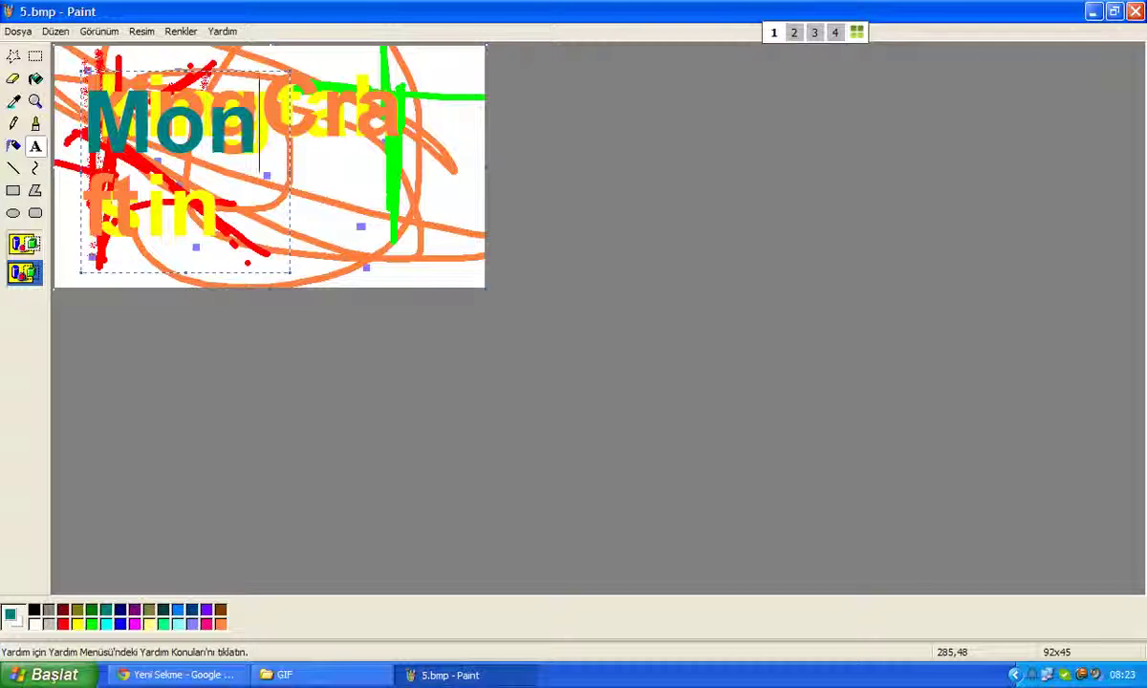
type("ghan")
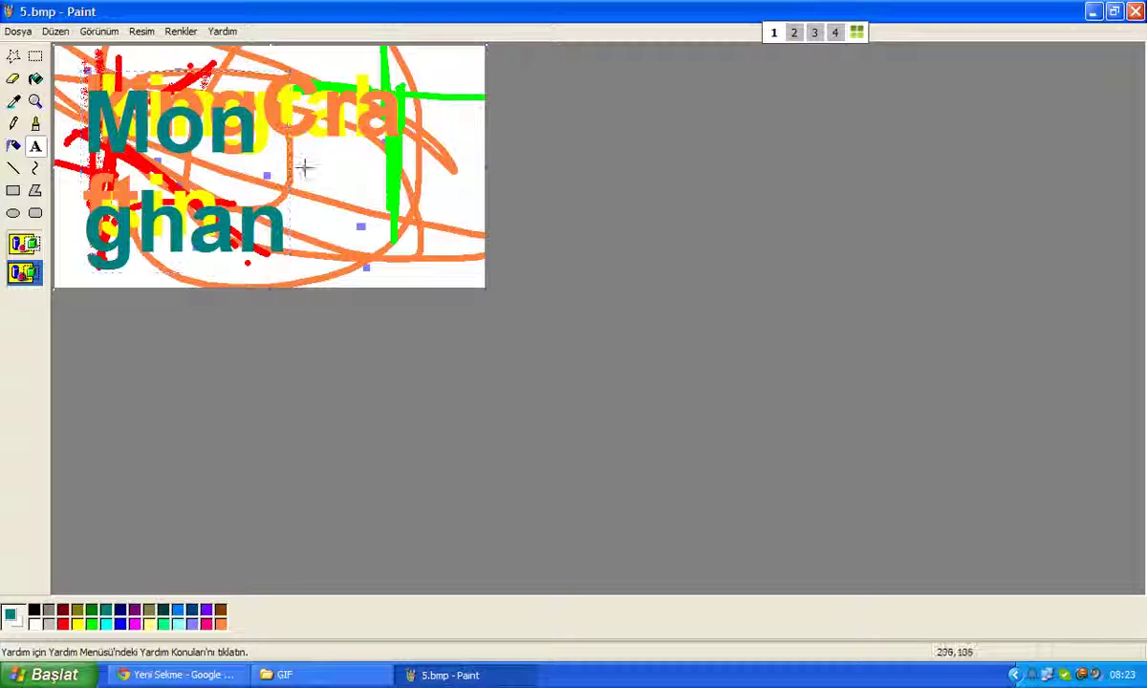
left_click(366, 249)
left_click_drag(295, 170, 355, 253)
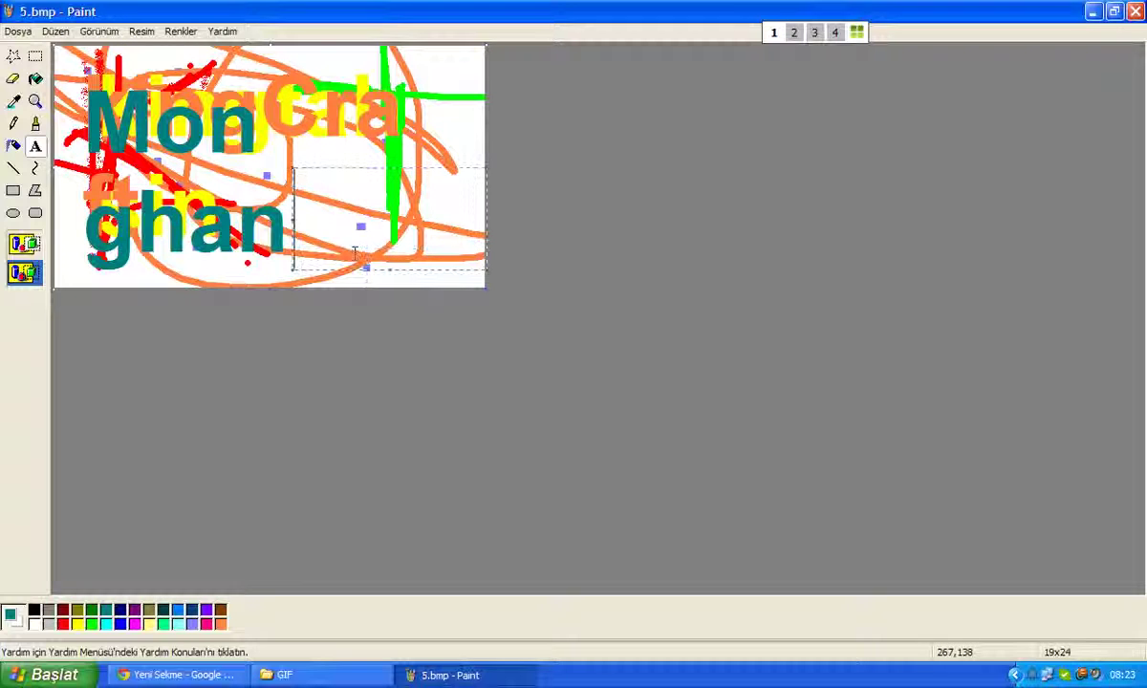
type("i")
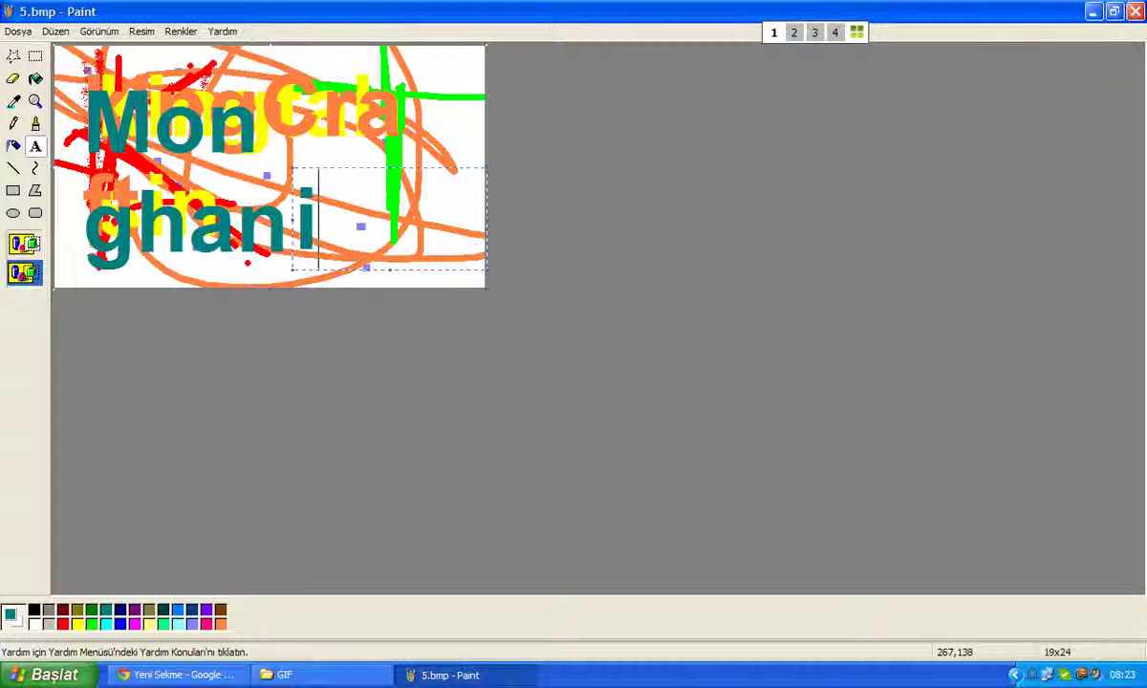
- Save the drawing under the new name 6 as a 24-bit bitmap in the GIF folder and close Paint
left_click(13, 31)
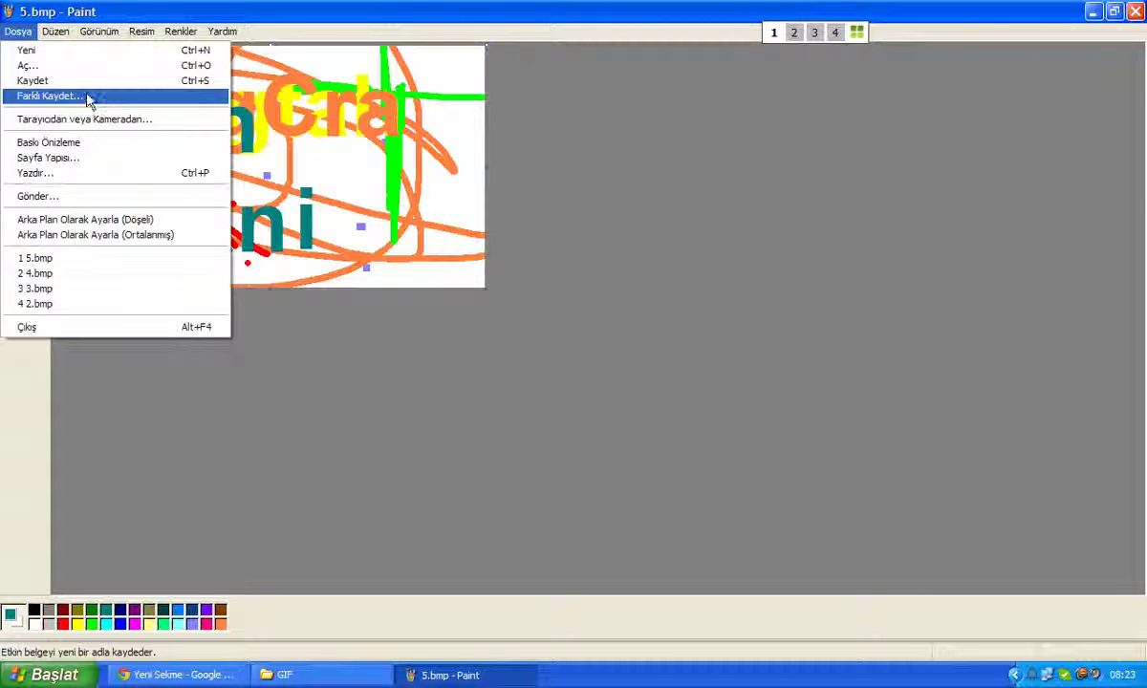
left_click(87, 97)
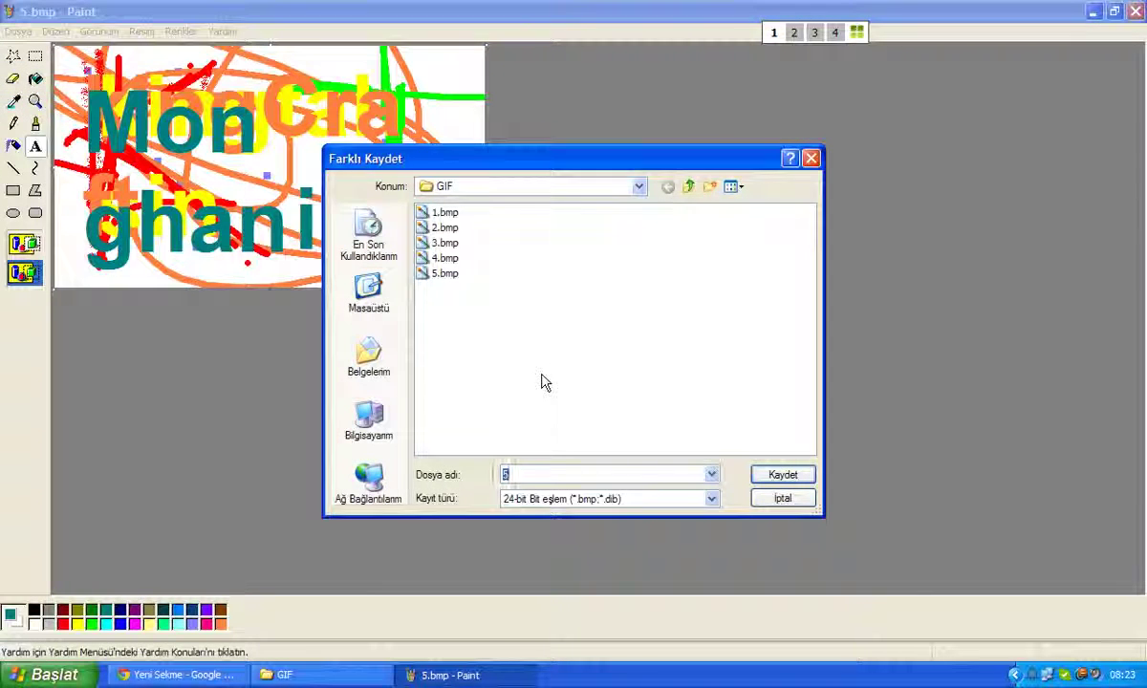
type("6")
left_click(782, 474)
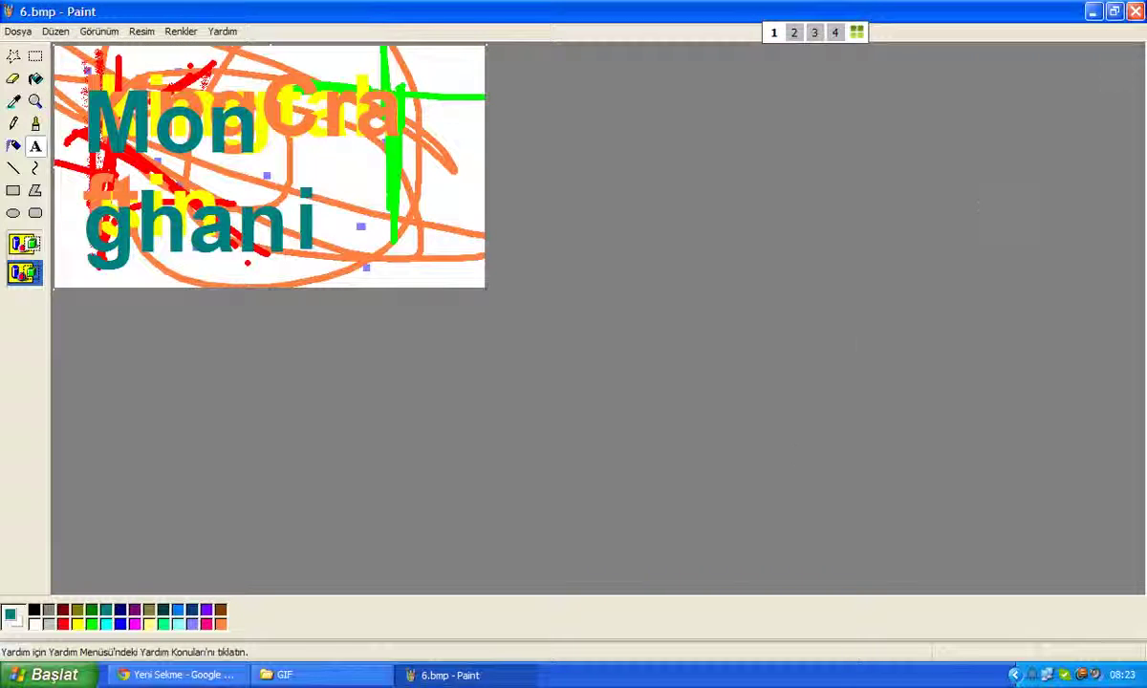
left_click(1135, 11)
- Switch to Chrome, open the bookmarked gifmaker.me site and translate the page
left_click(220, 672)
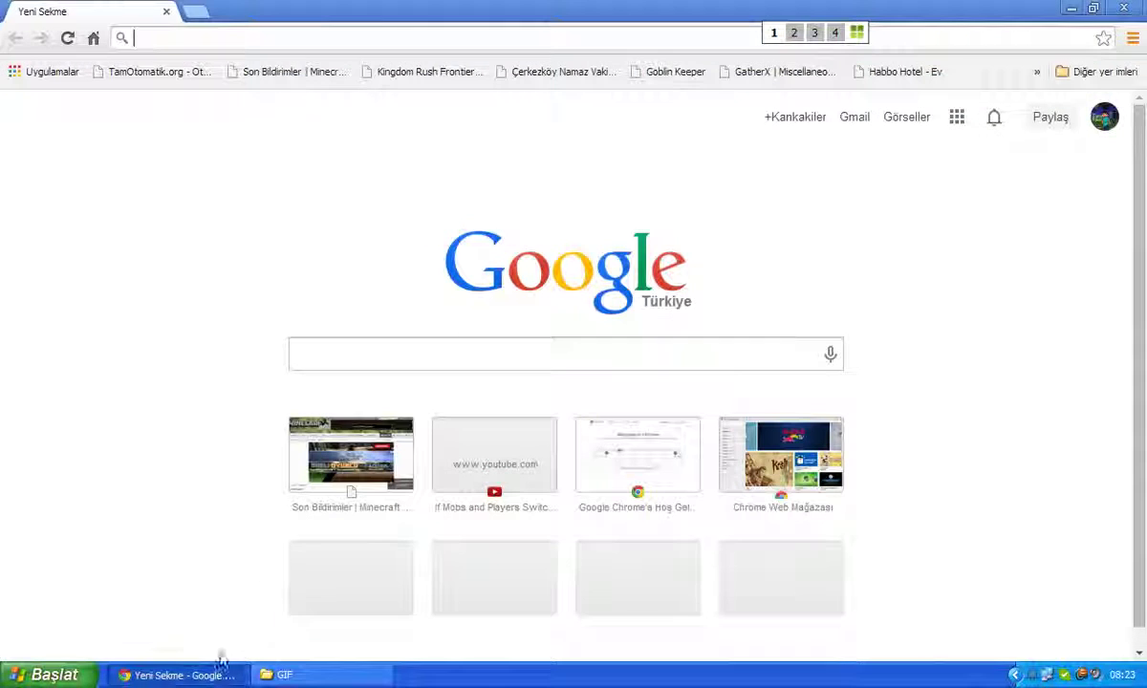
left_click(1037, 74)
left_click(870, 176)
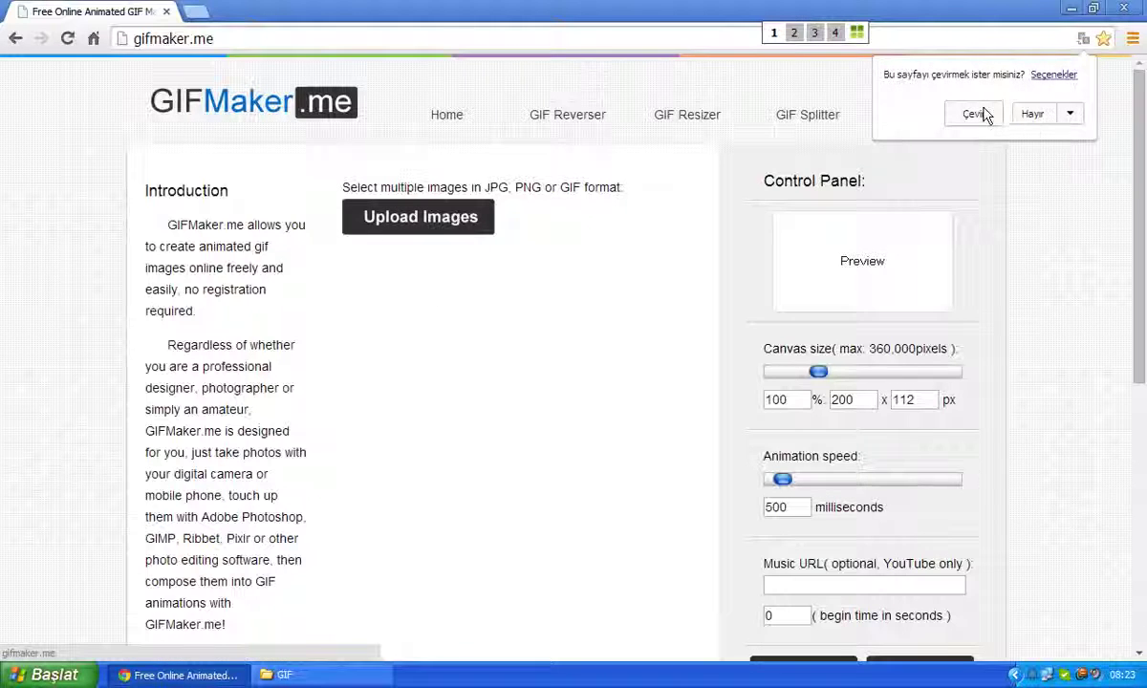
left_click(982, 114)
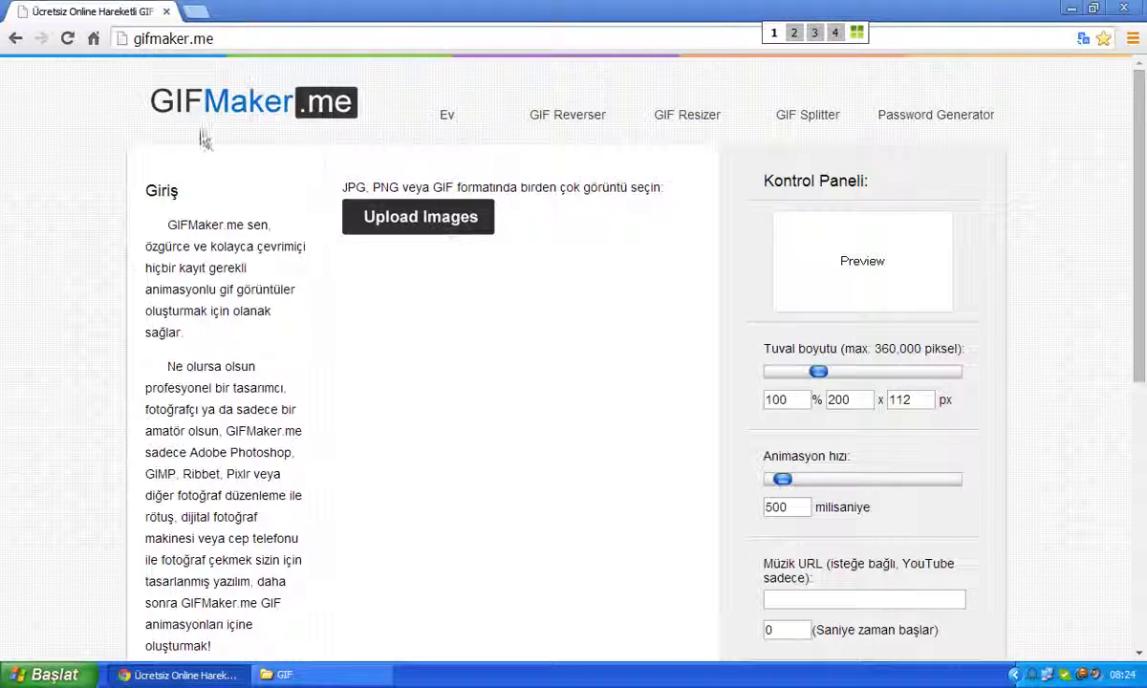
scroll(188, 365, "down", 5)
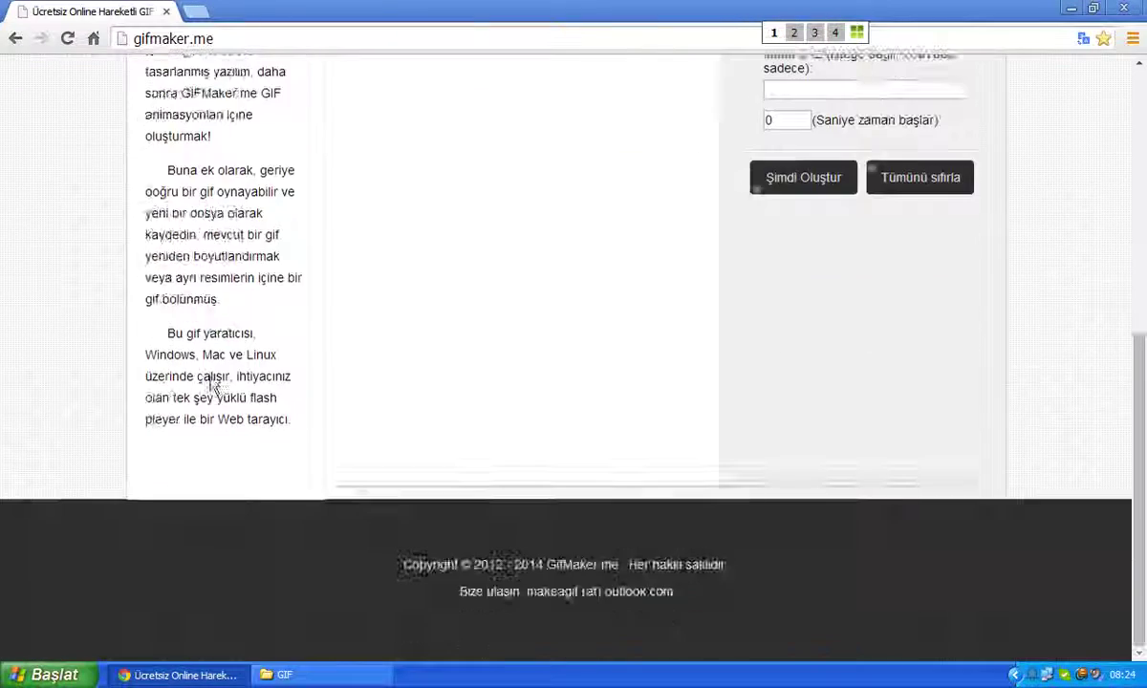
scroll(210, 380, "up", 5)
- Try to upload 1.bmp from the desktop GIF folder to gifmaker.me, with all file types listed
left_click(391, 229)
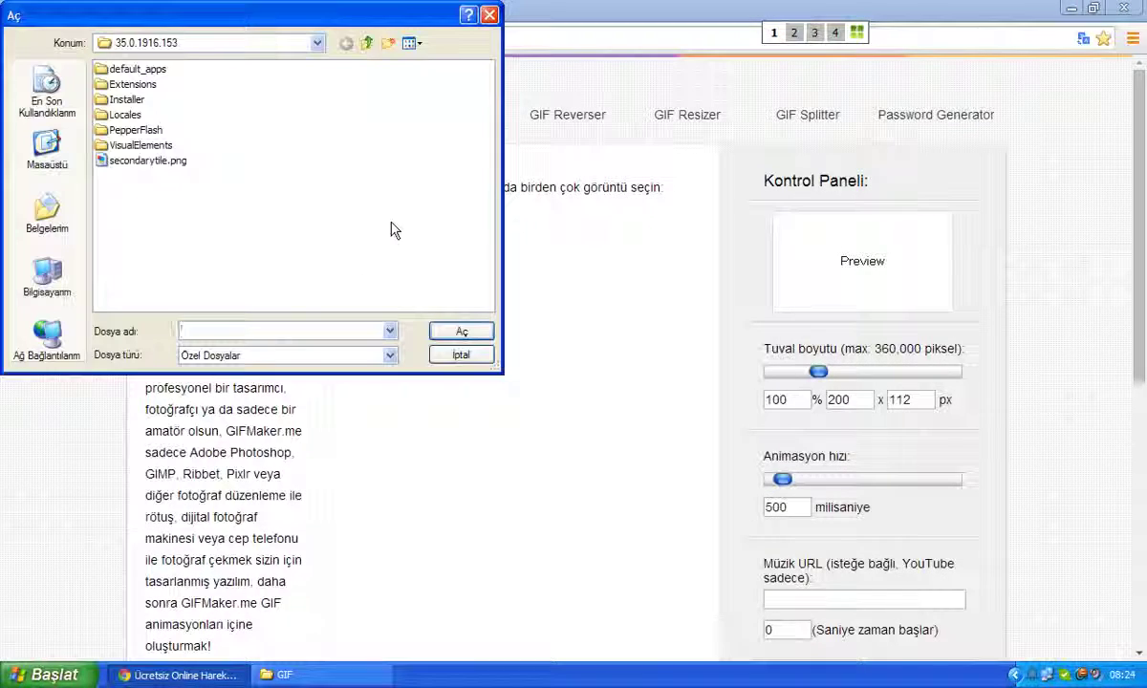
left_click(56, 166)
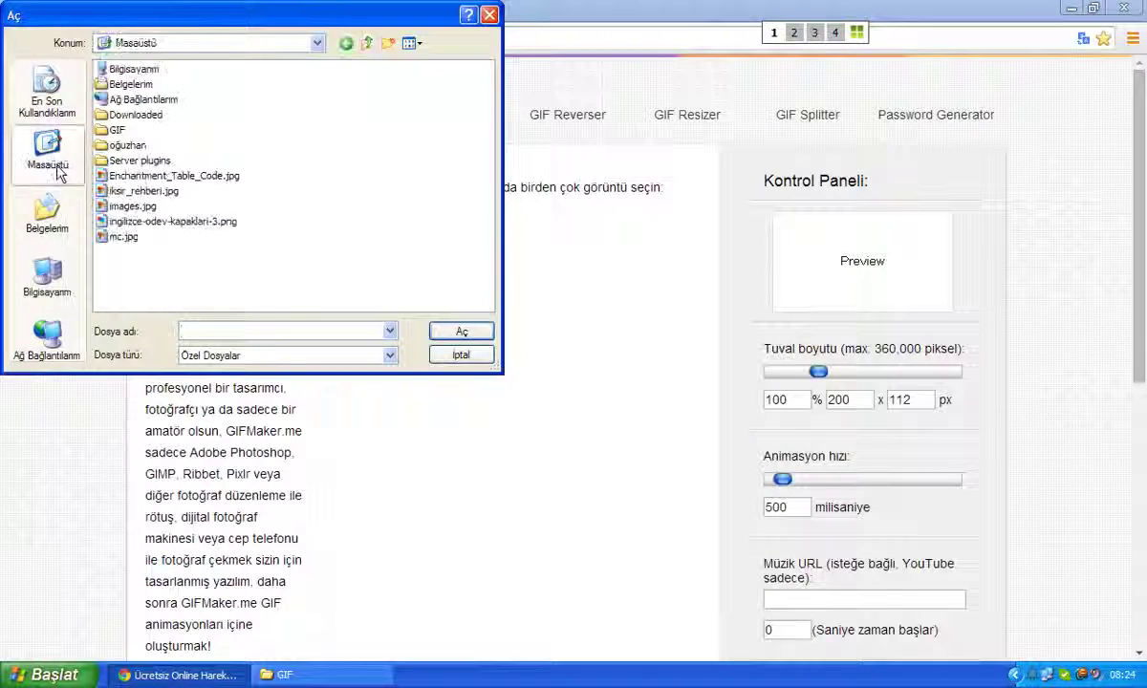
double_click(115, 131)
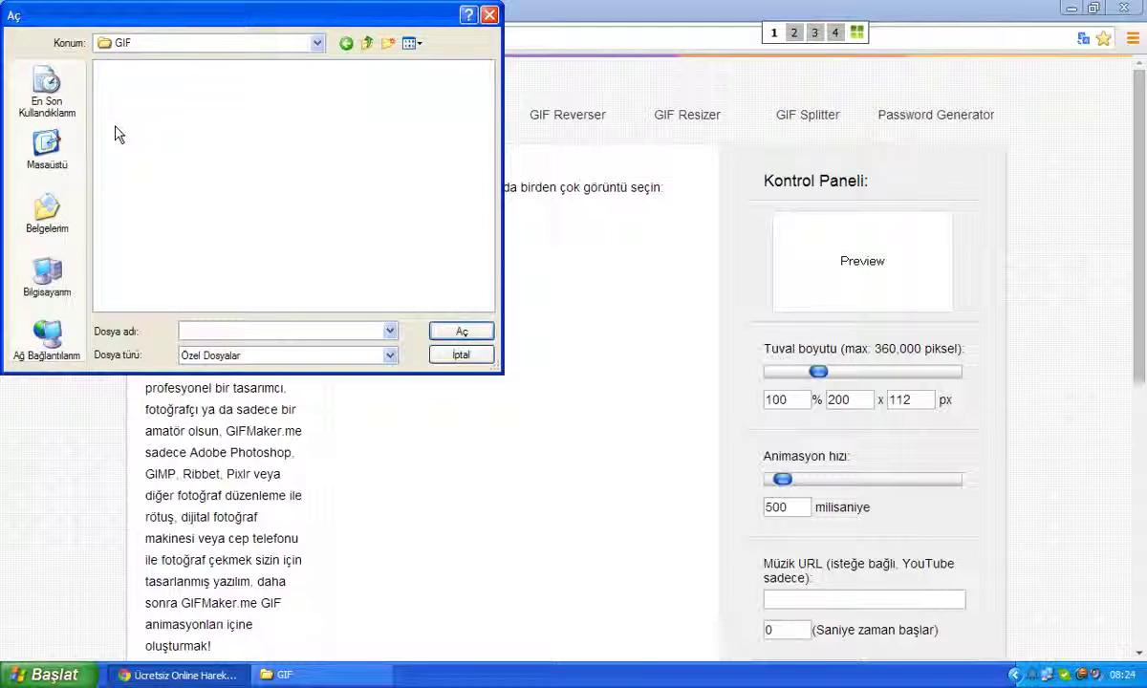
left_click(390, 355)
left_click(368, 379)
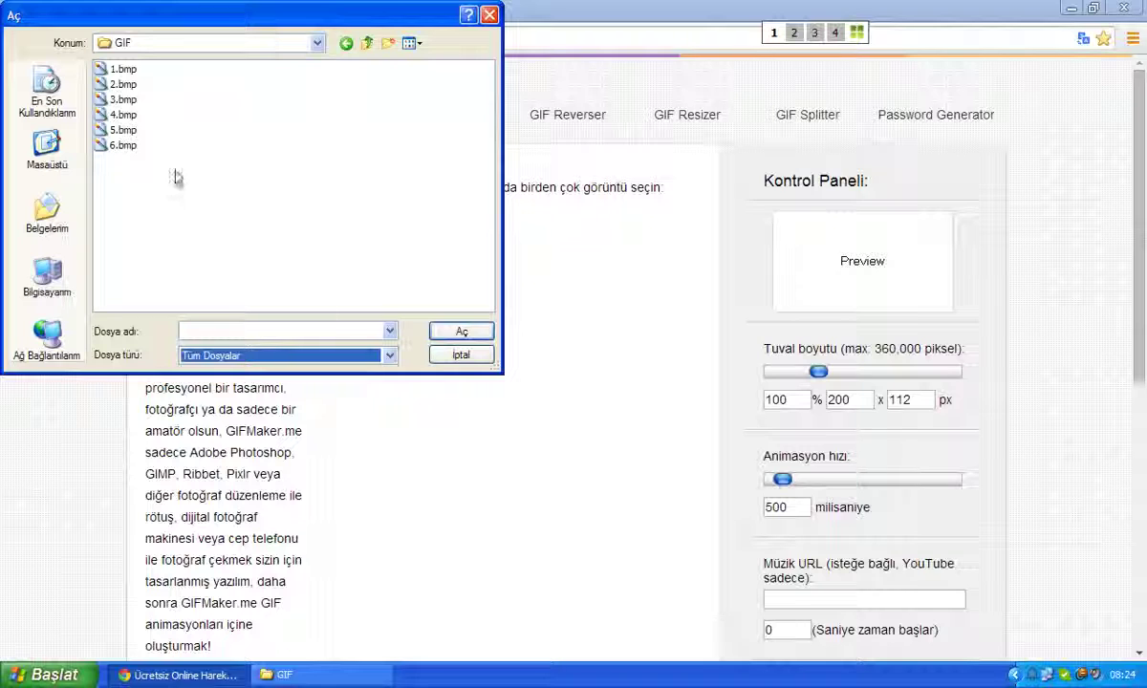
left_click(122, 70)
left_click(461, 331)
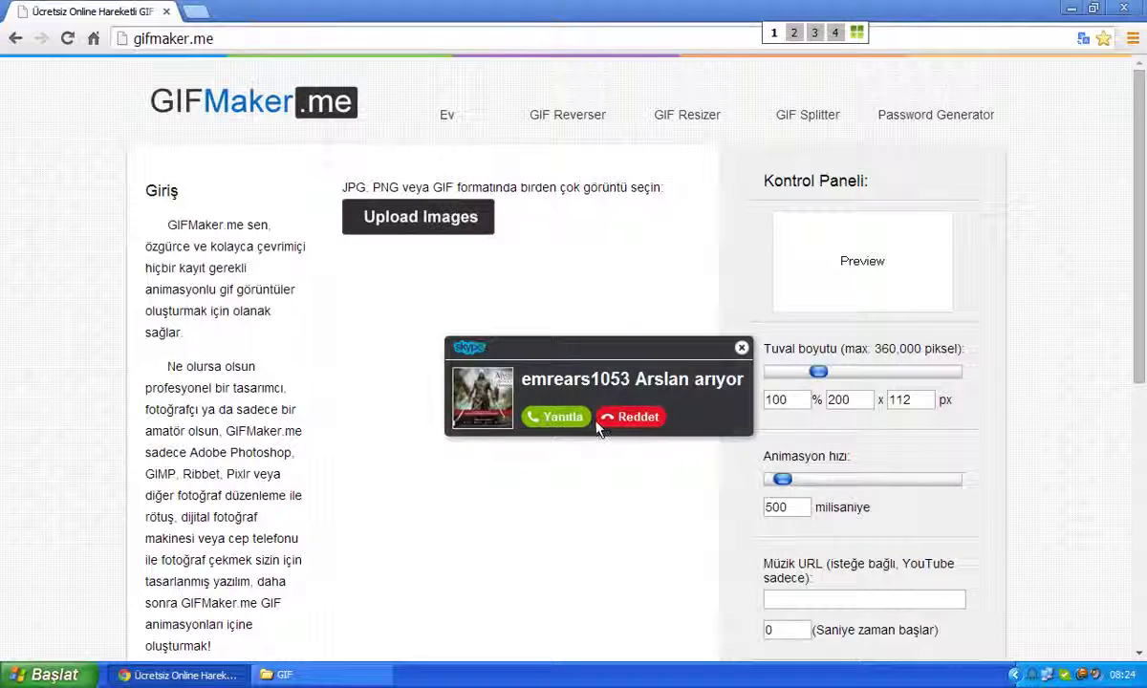
- Dismiss the incoming Skype call and open the GIF folder from the desktop
left_click(591, 398)
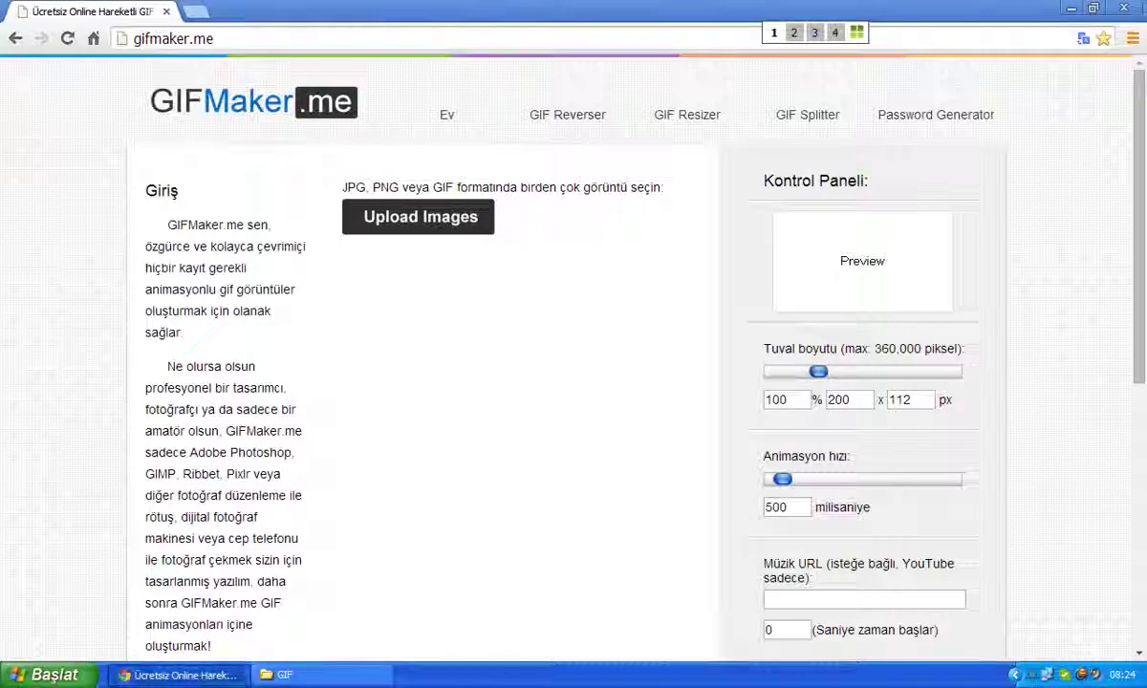
left_click(180, 675)
left_click(285, 675)
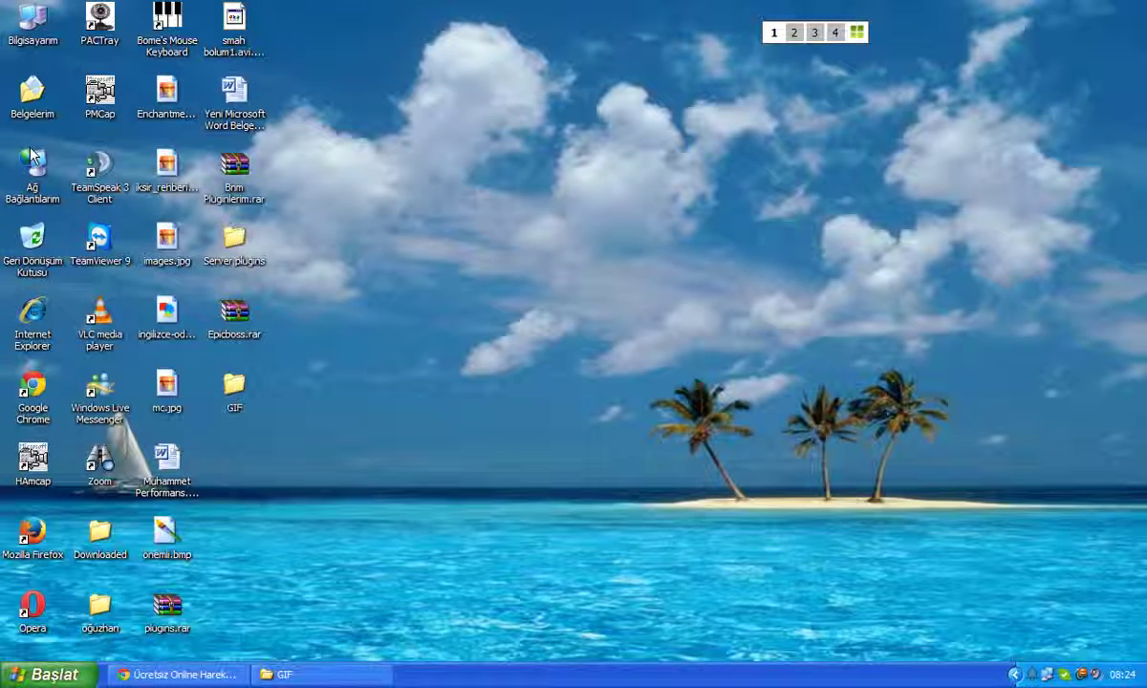
double_click(32, 113)
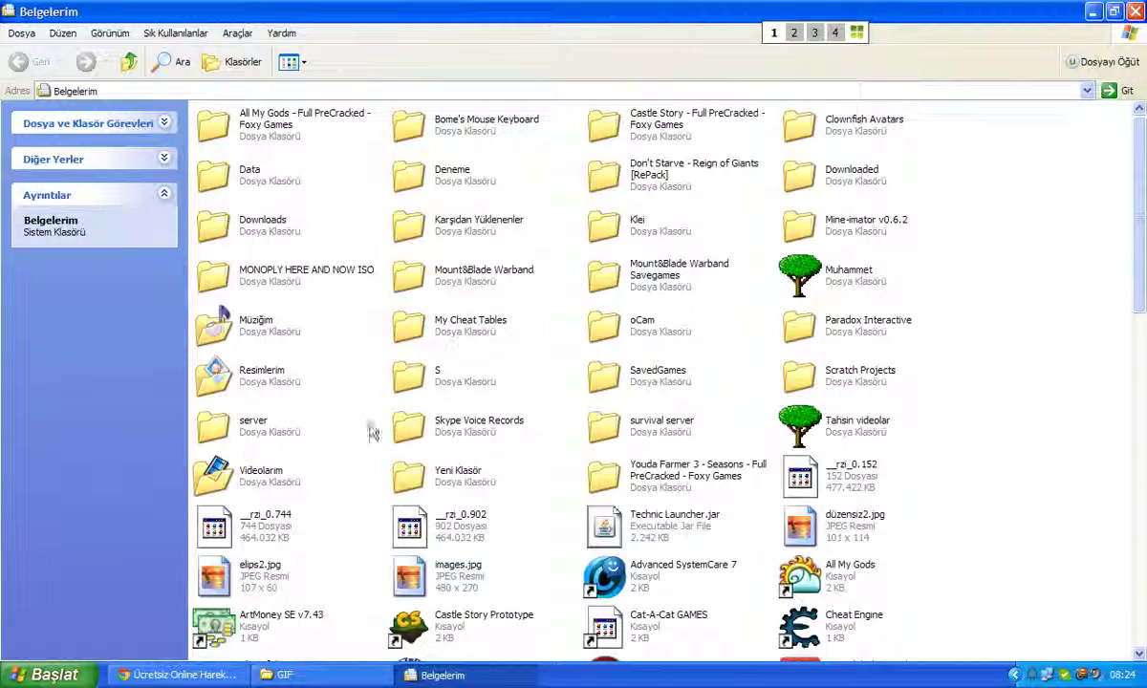
left_click(1135, 11)
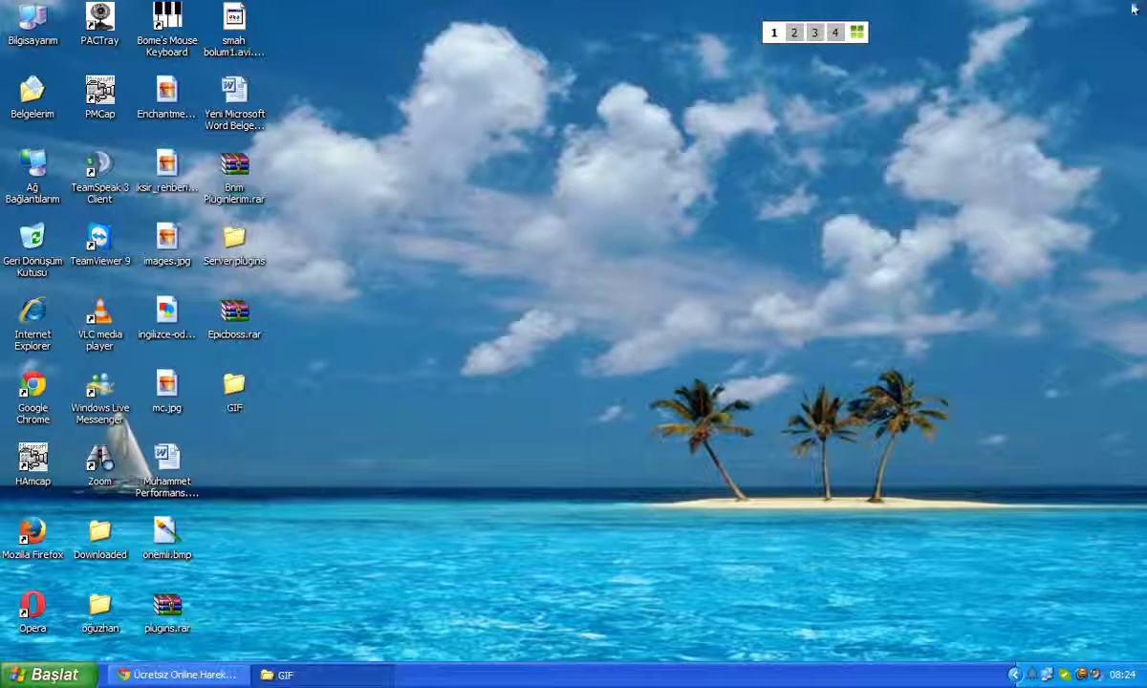
double_click(234, 384)
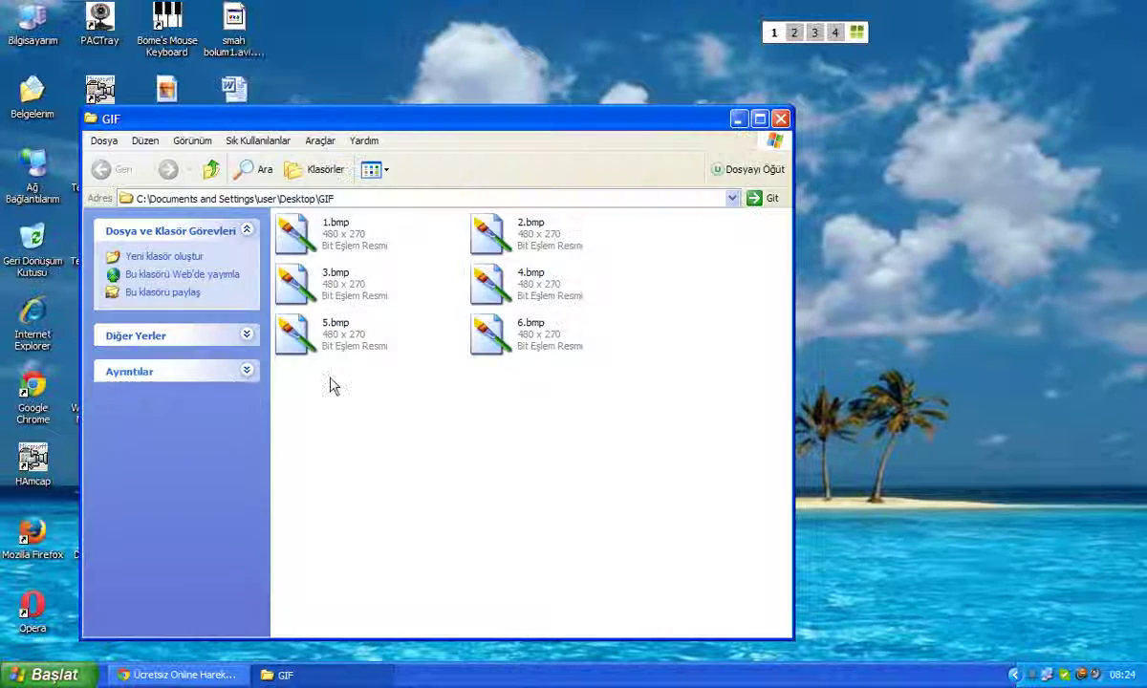
- Create a shortcut to 6.bmp in the GIF folder
left_click(545, 346)
right_click(540, 337)
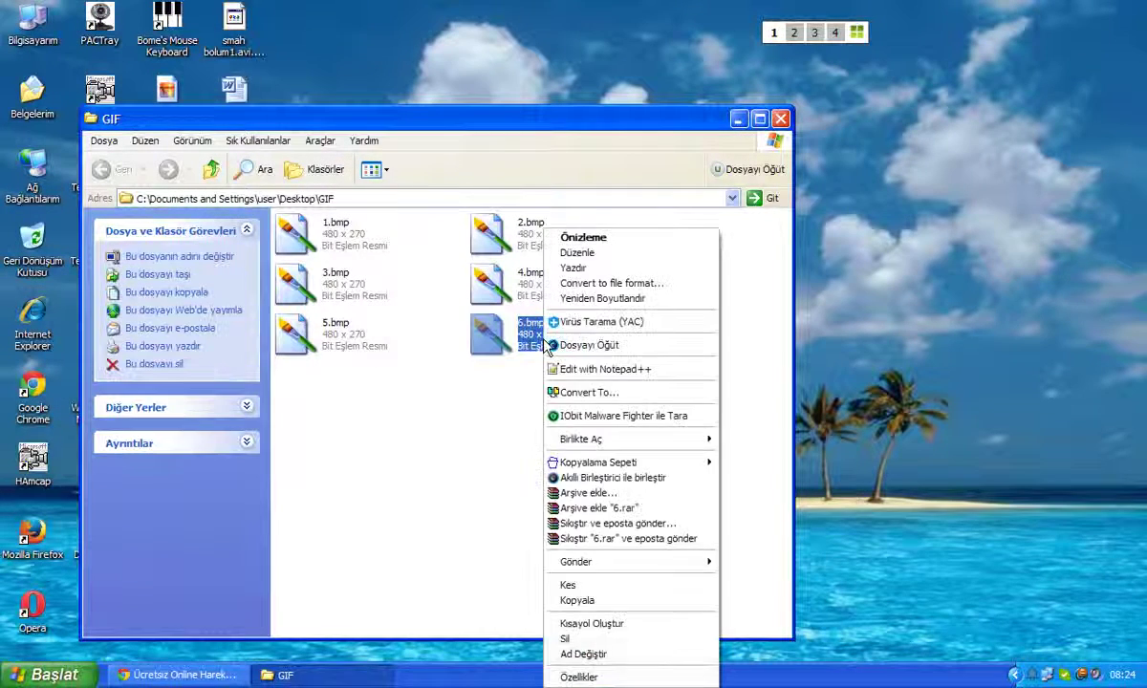
left_click(502, 359)
left_click(502, 353)
right_click(516, 344)
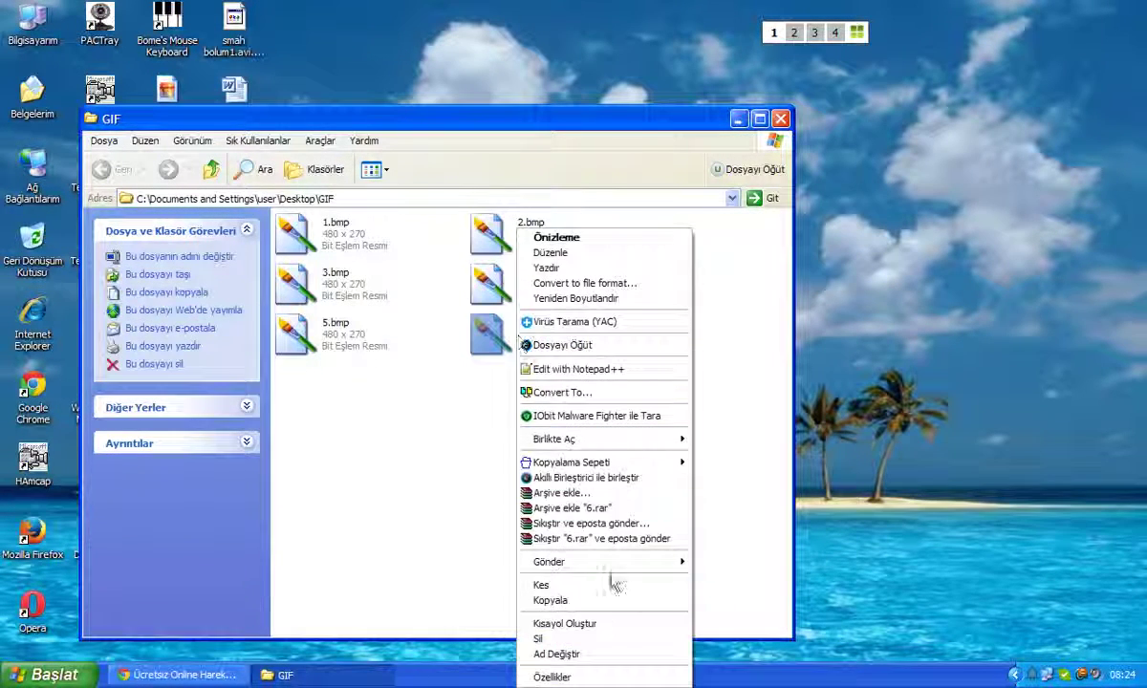
left_click(583, 623)
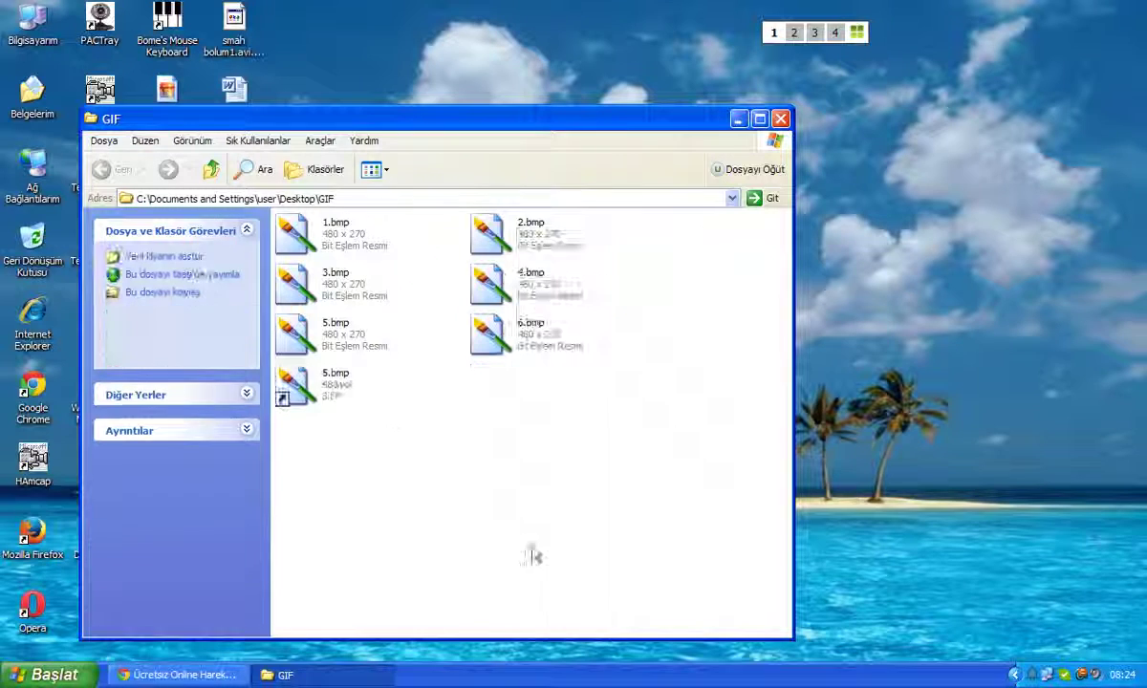
- Rename the shortcut as 6.jpn
right_click(332, 397)
left_click(428, 654)
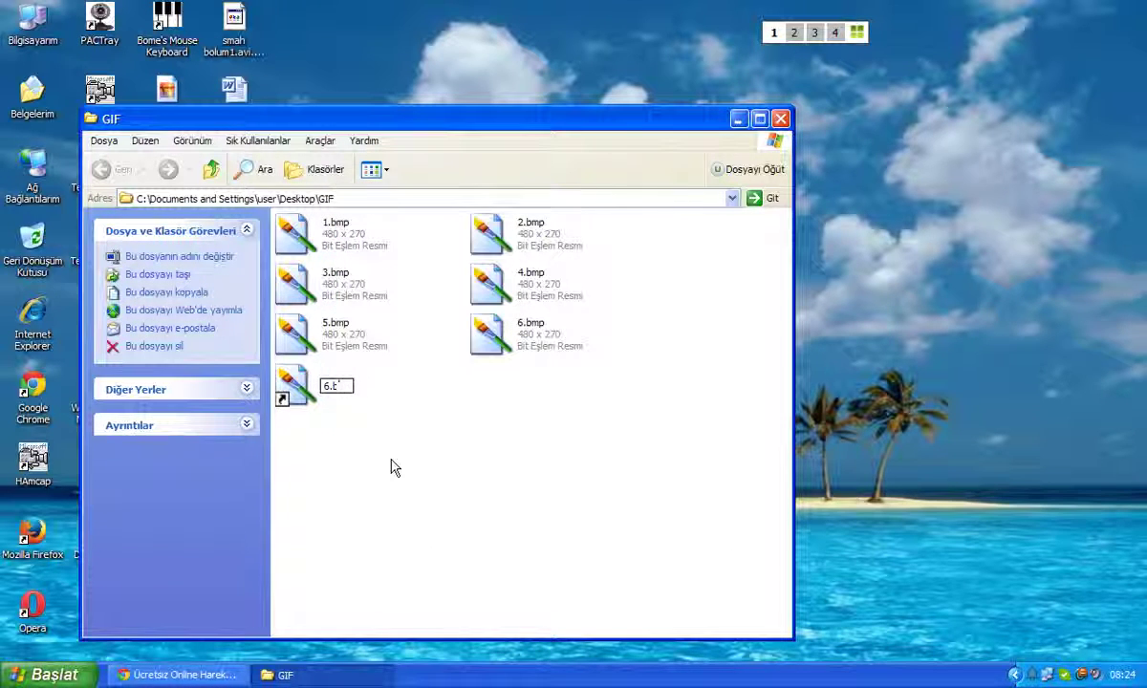
key("Return")
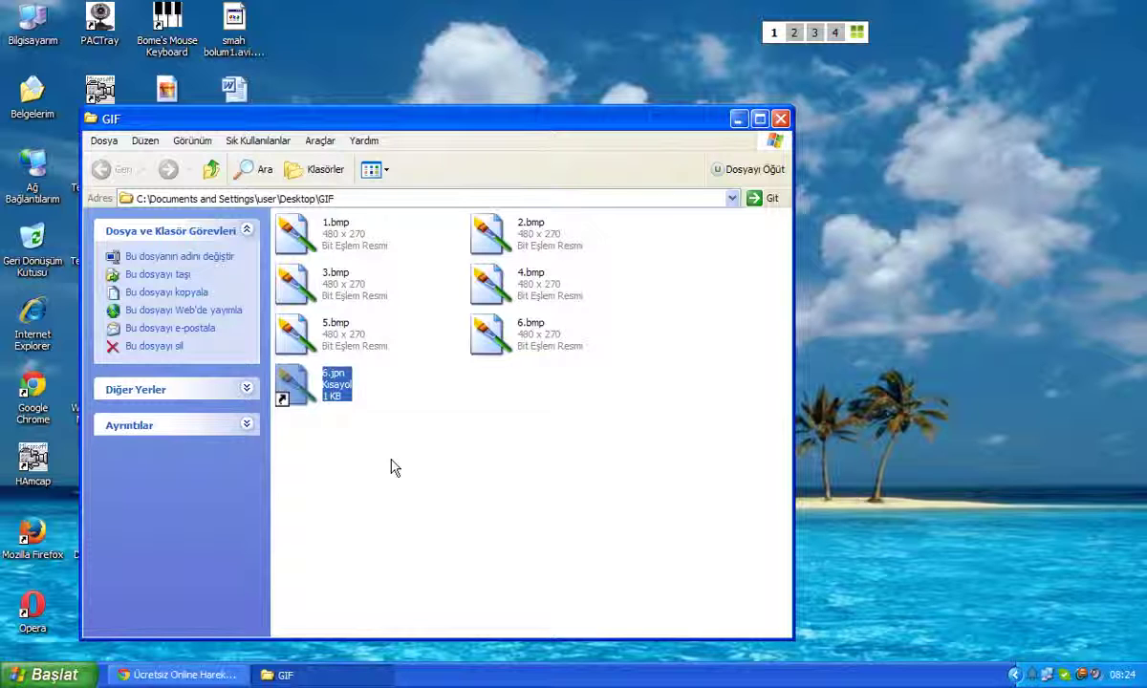
- Delete the 6.jpn shortcut from the GIF folder
right_click(440, 417)
right_click(340, 385)
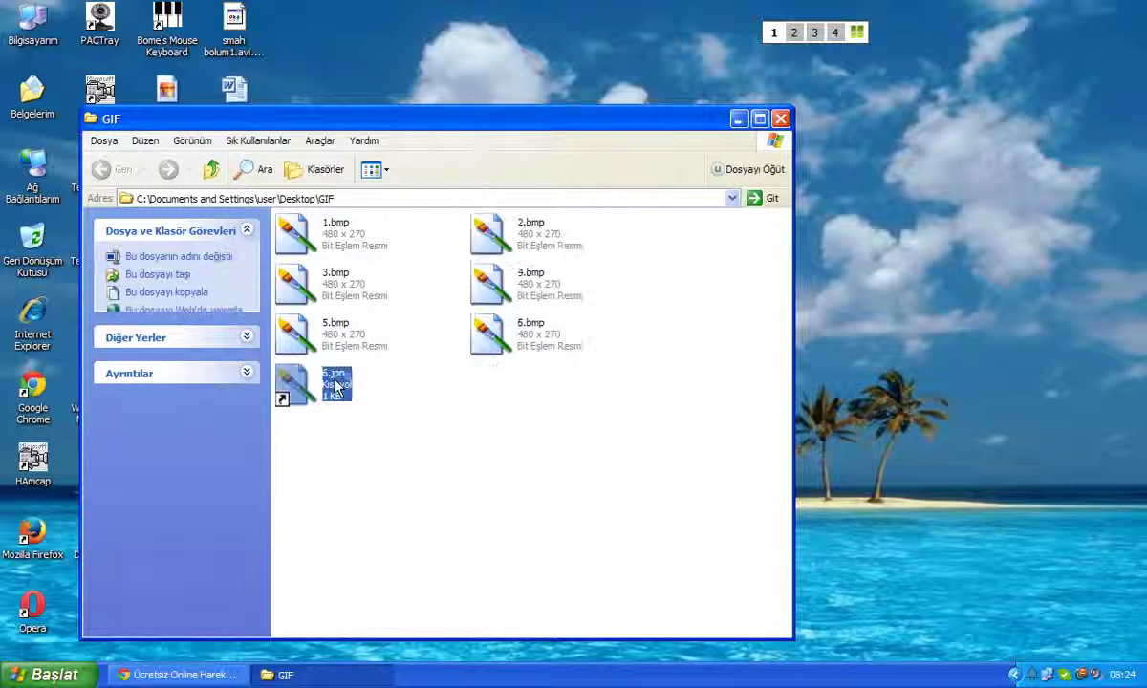
left_click(442, 654)
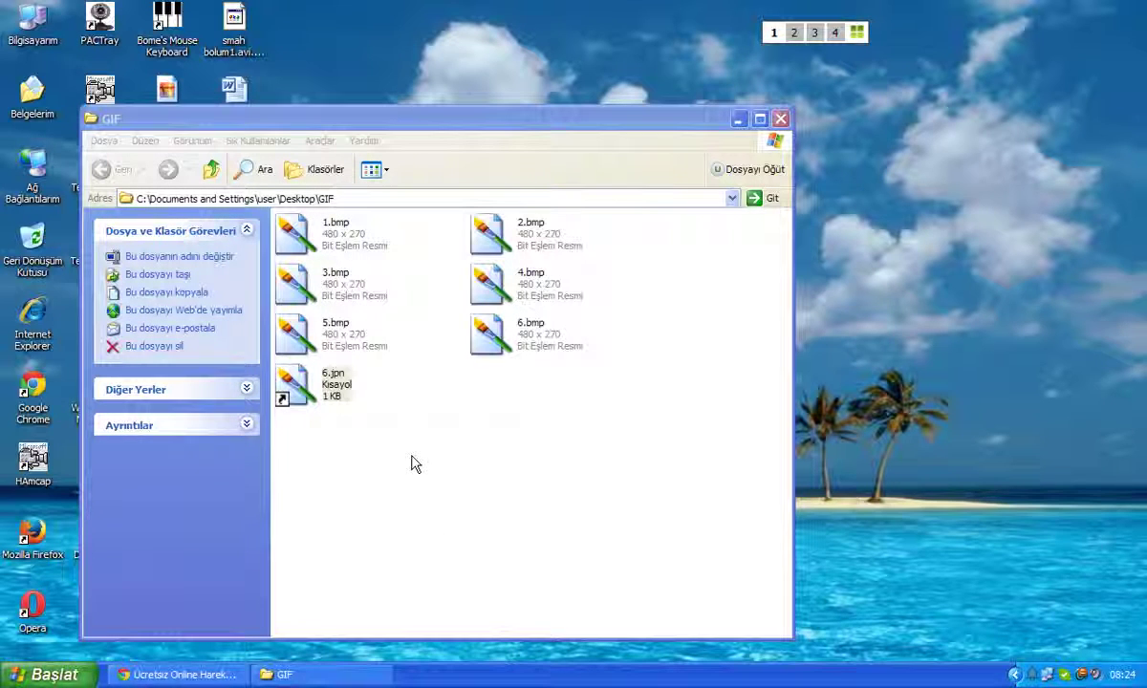
right_click(321, 394)
left_click(417, 655)
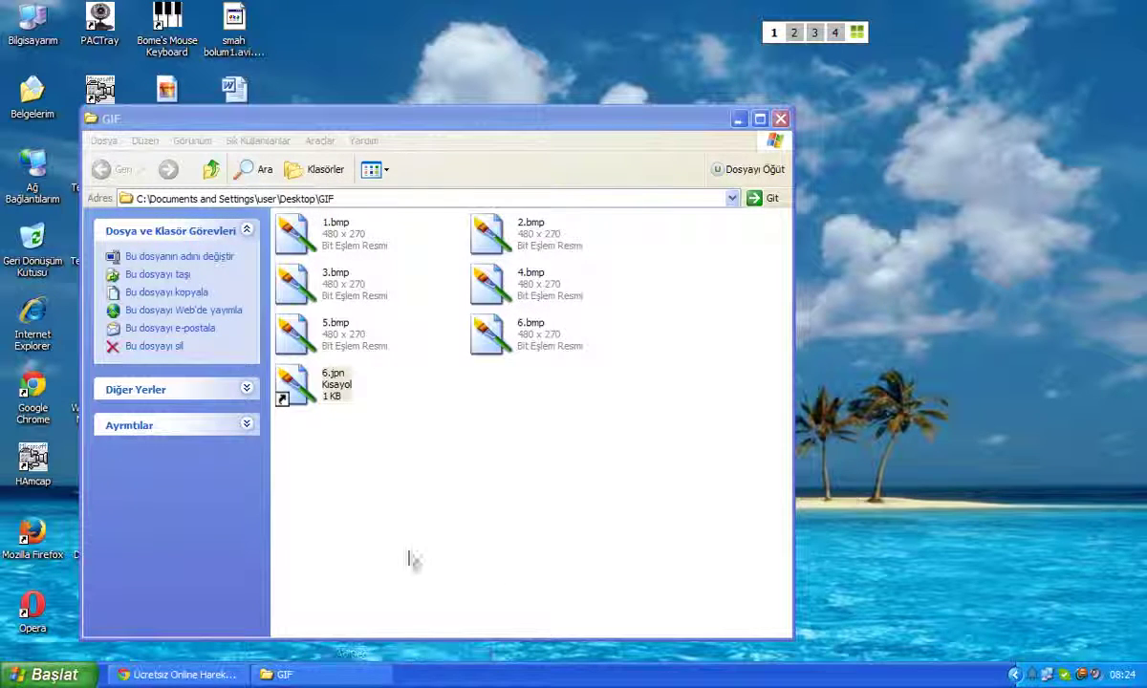
right_click(304, 387)
left_click(402, 641)
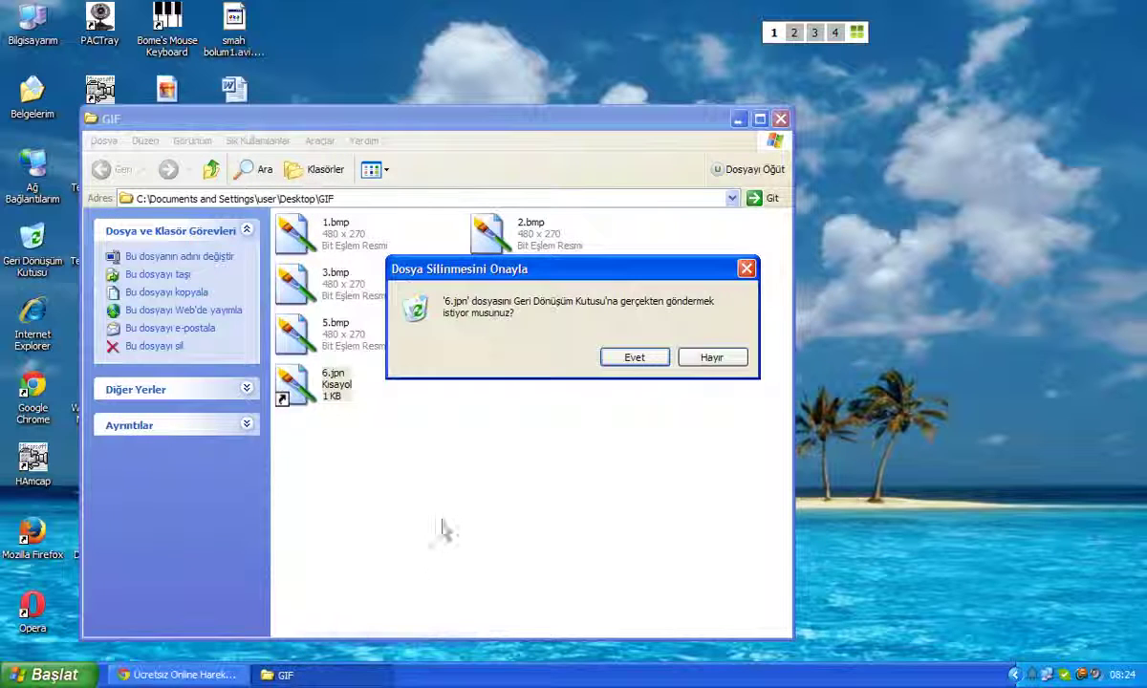
left_click(634, 356)
- Duplicate 6.bmp within the GIF folder
left_click(561, 349)
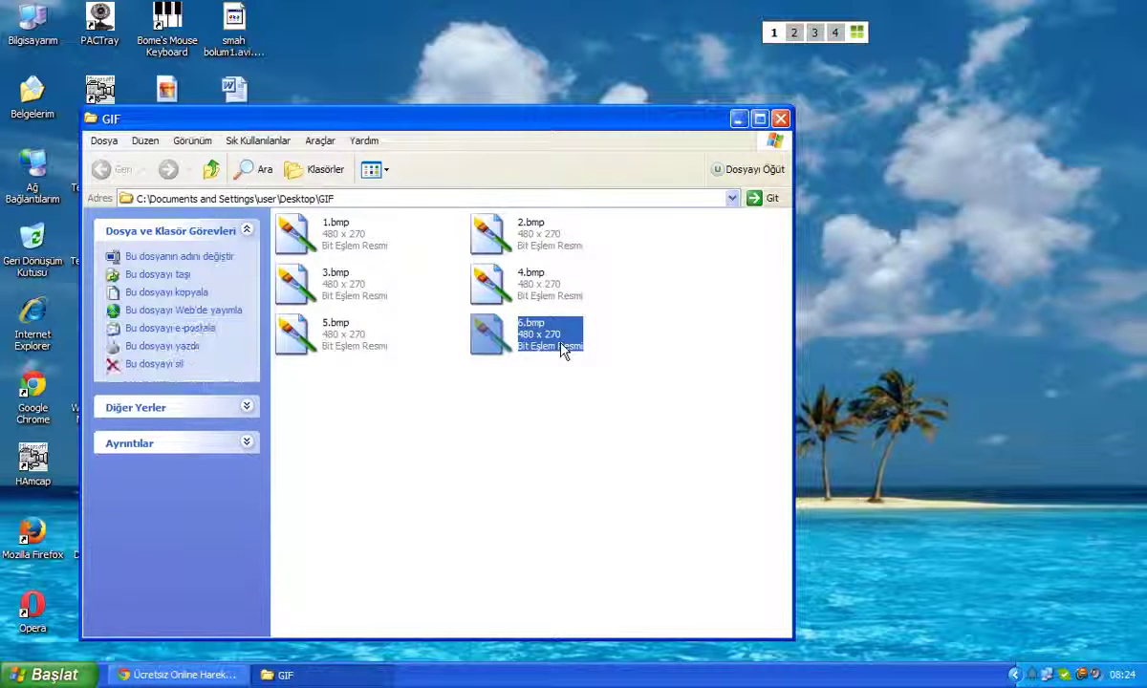
left_click(461, 414)
key("ctrl+v")
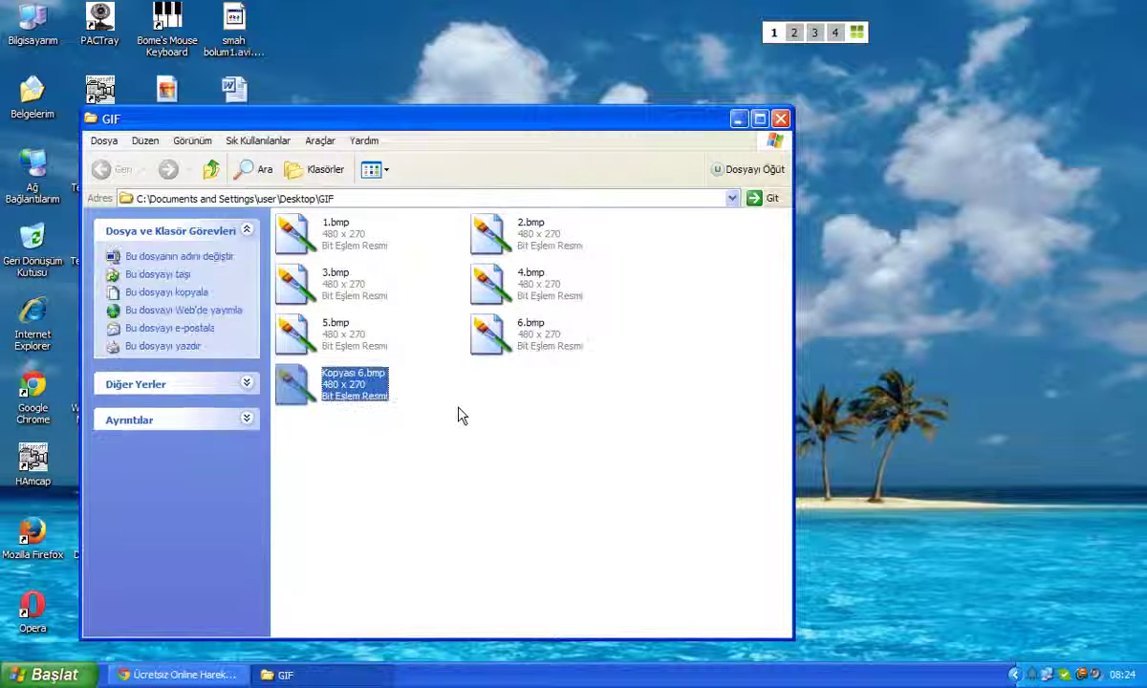
- Rename the copy of 6.bmp as Kopyası 6.jpg and accept the extension change
right_click(349, 375)
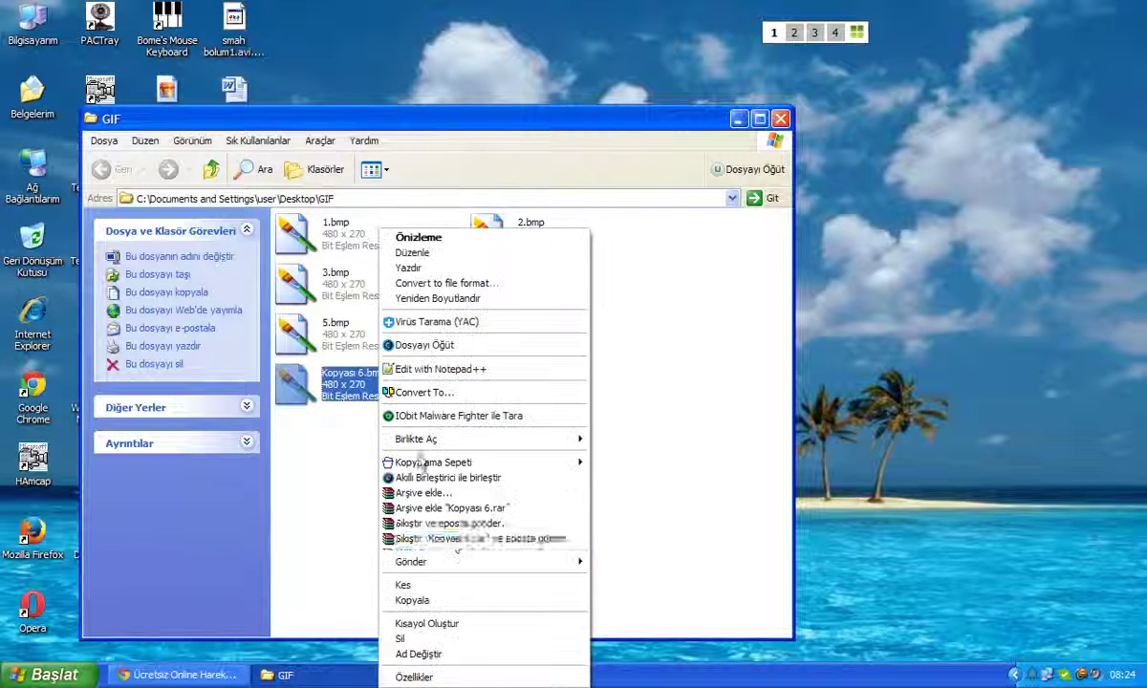
left_click(455, 652)
key("End")
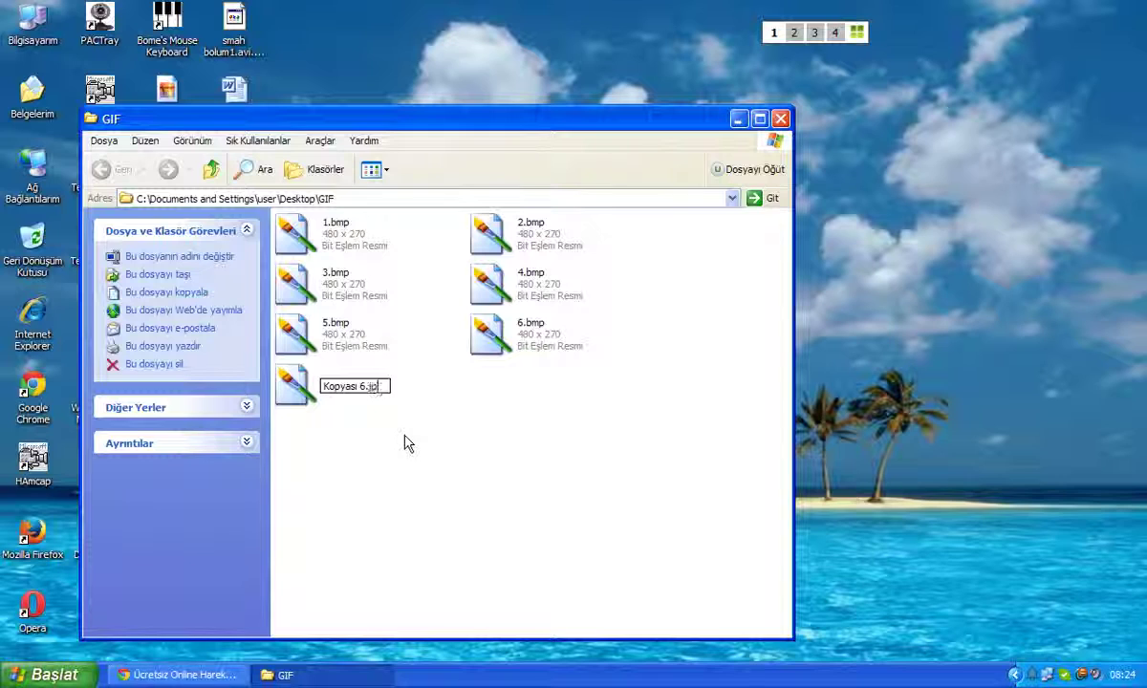
key("Return")
key("Return")
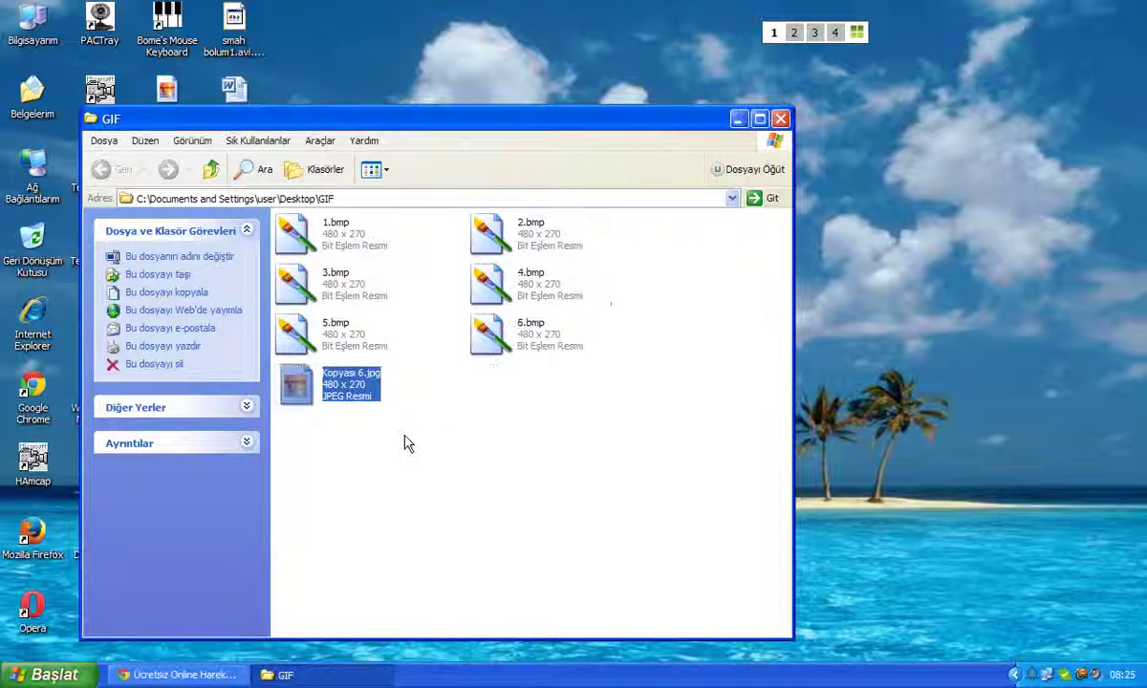
- Preview Kopyası 6.jpg, check for it in gifmaker.me's image upload dialog in Chrome, and return to the GIF folder
double_click(345, 399)
key("alt+F4")
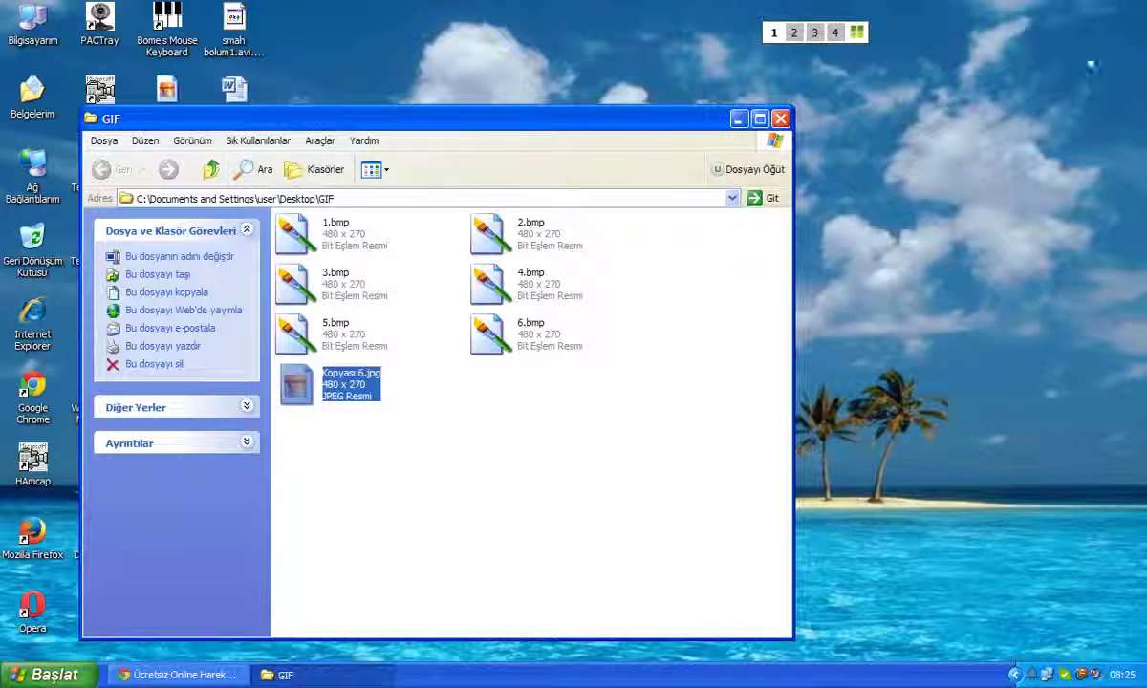
left_click(177, 674)
left_click(443, 226)
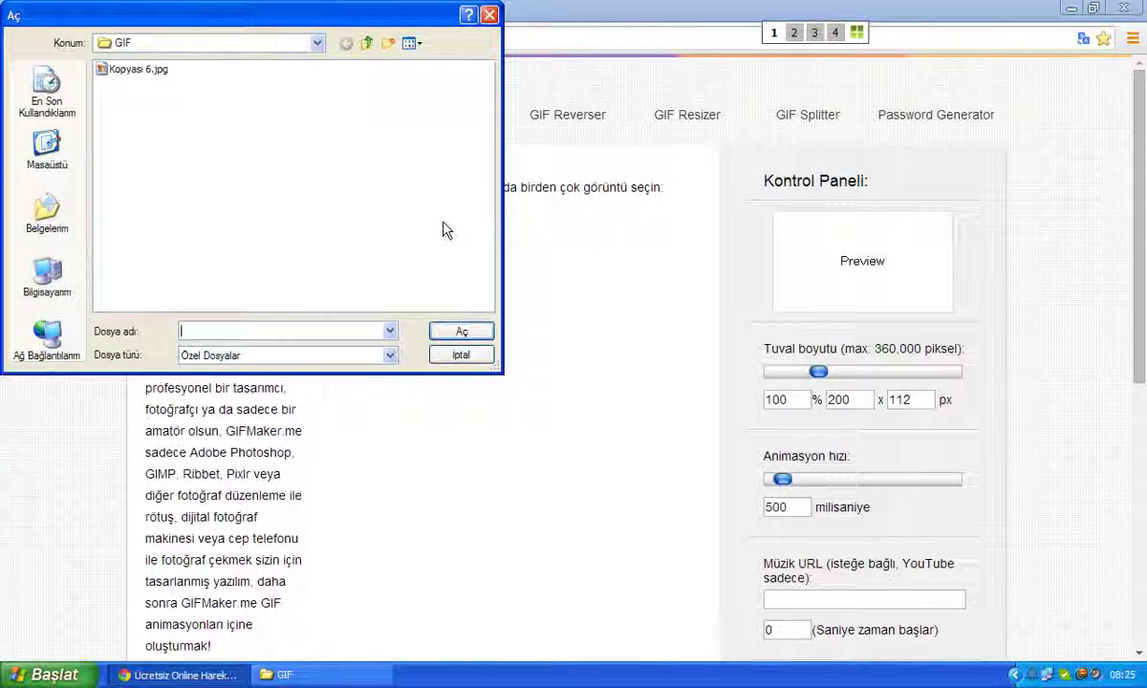
left_click(489, 14)
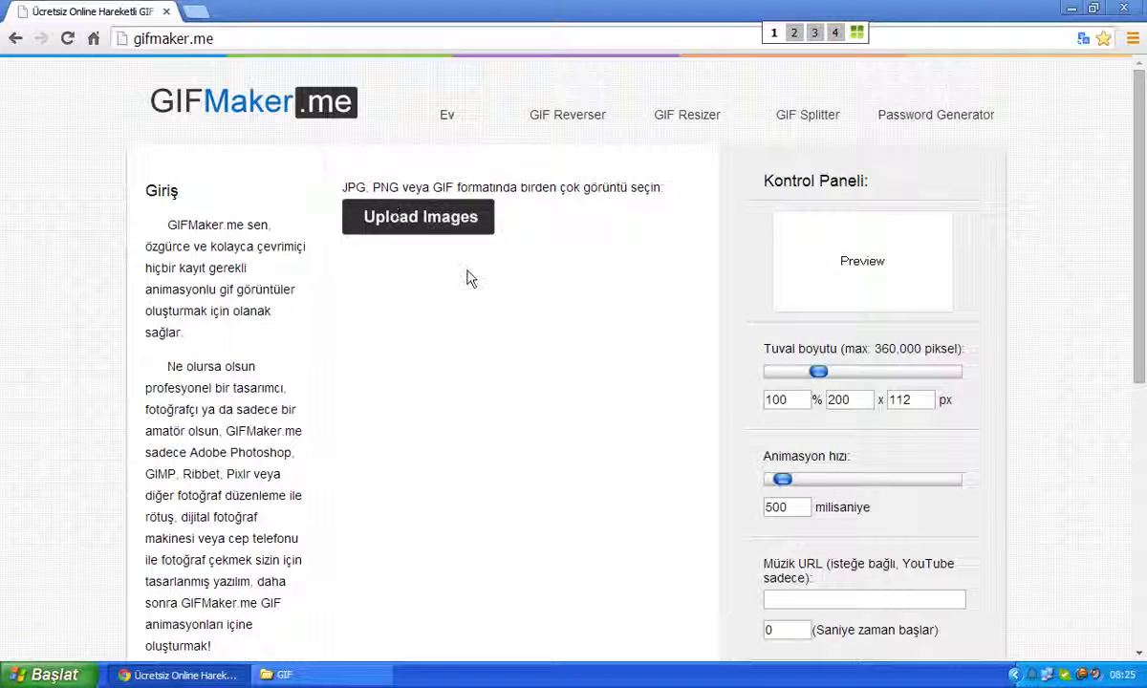
left_click(215, 674)
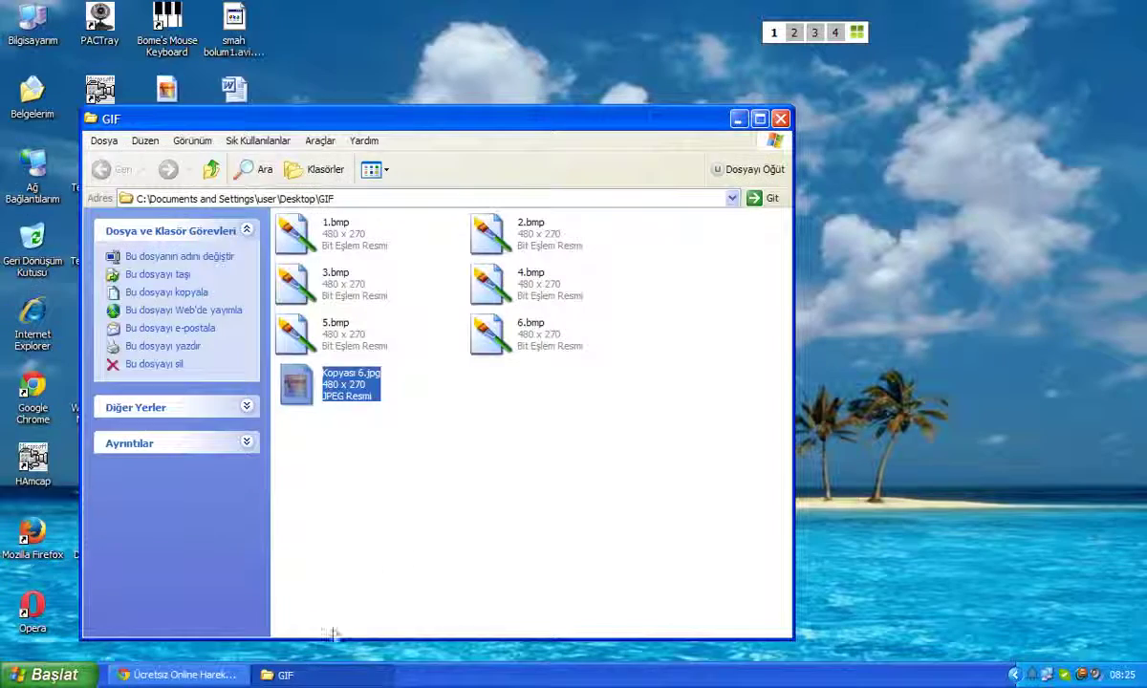
left_click(176, 674)
left_click(177, 674)
left_click(458, 499)
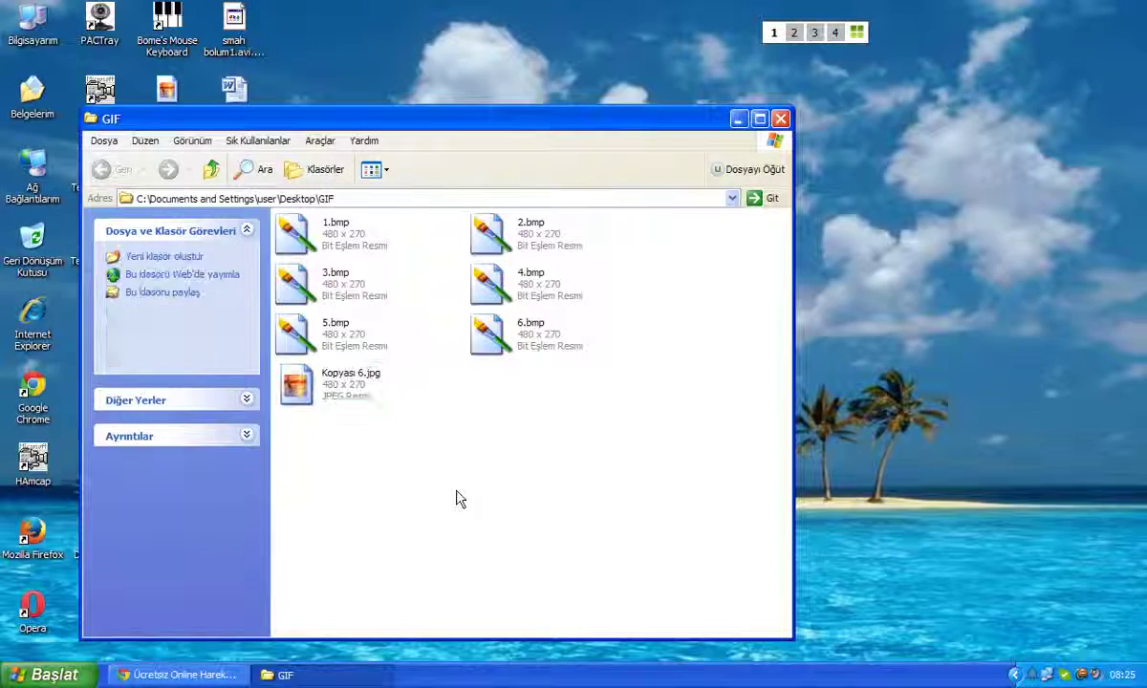
- Delete Kopyası 6.jpg from the GIF folder
right_click(350, 392)
left_click(448, 640)
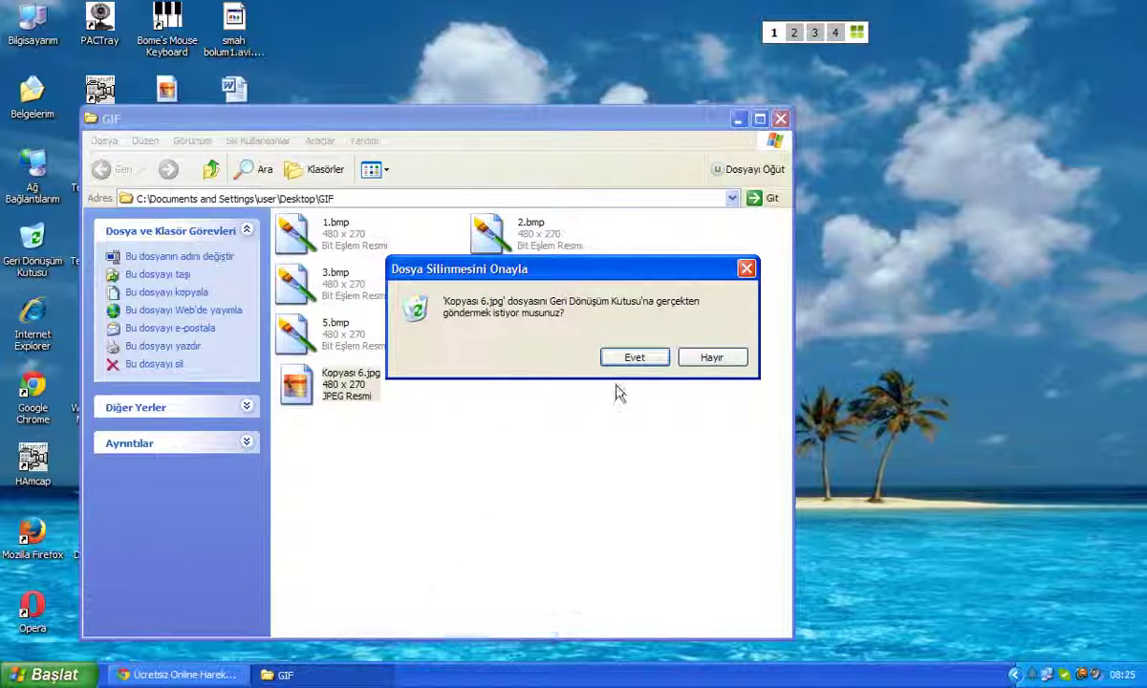
left_click(622, 360)
- Rename 6.bmp as 6.jpg and accept the extension change
right_click(552, 335)
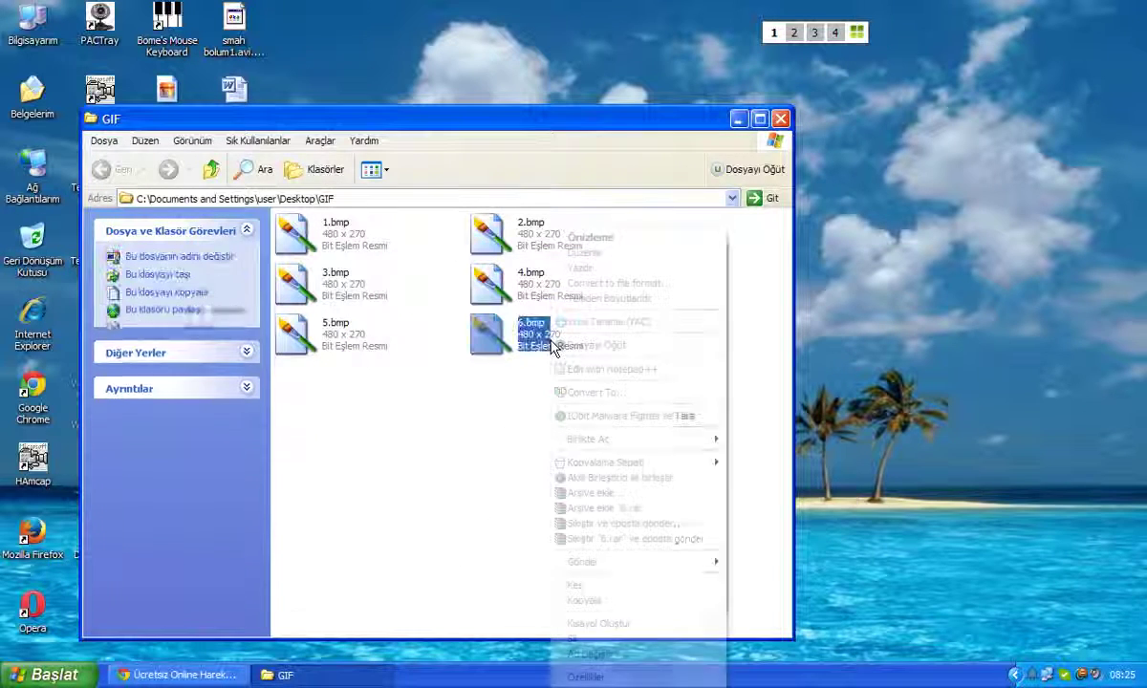
left_click(649, 655)
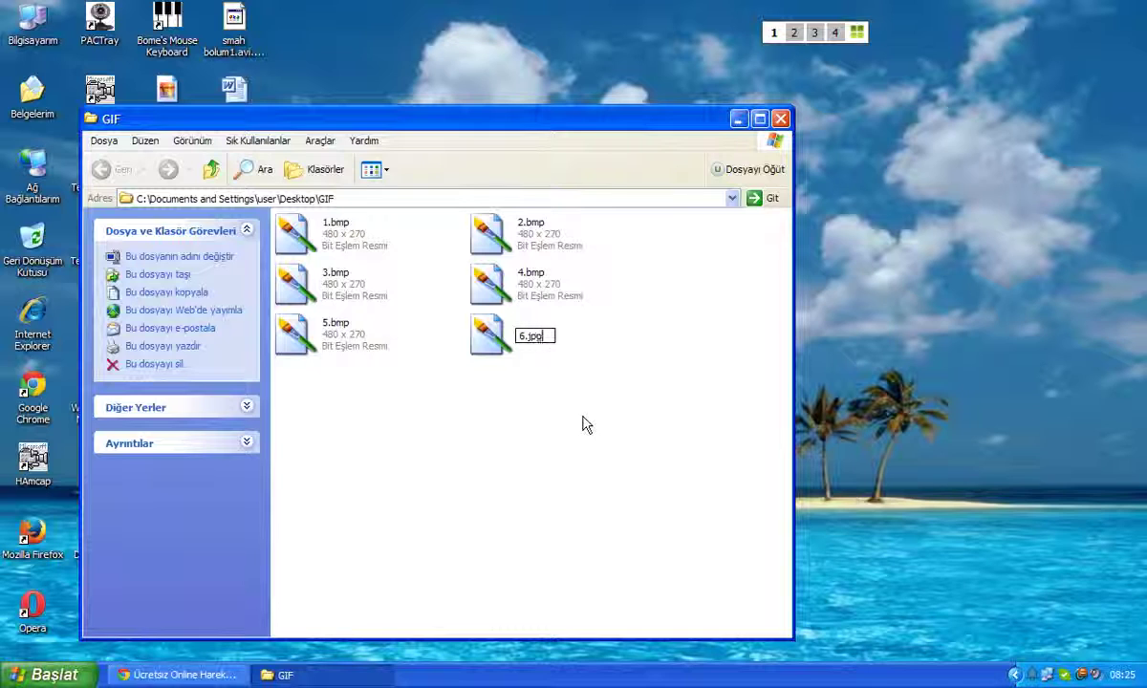
key("Return")
left_click(541, 394)
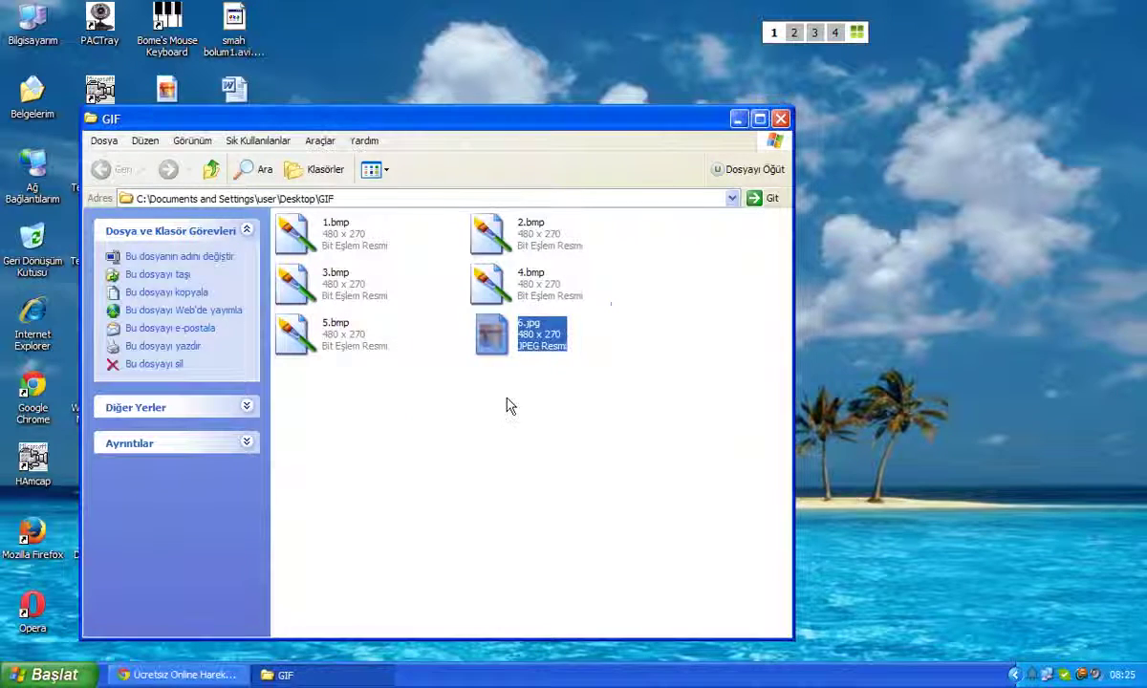
- Rename 5.bmp as 5.jpg and accept the extension change
right_click(372, 349)
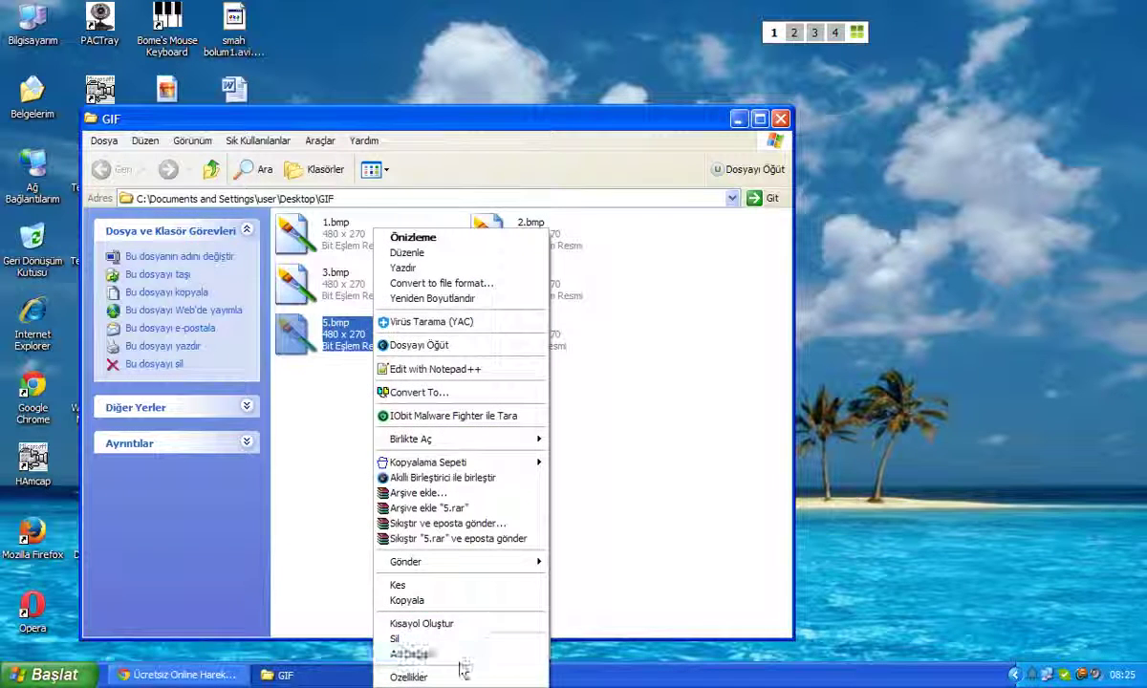
left_click(449, 673)
right_click(355, 356)
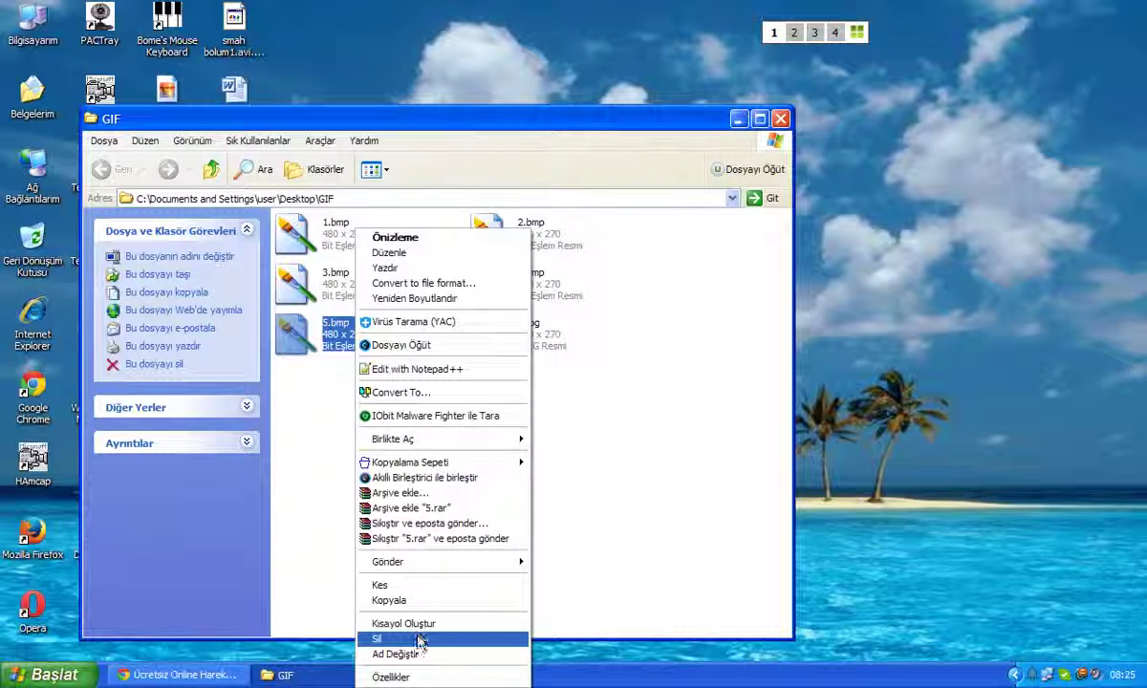
left_click(411, 654)
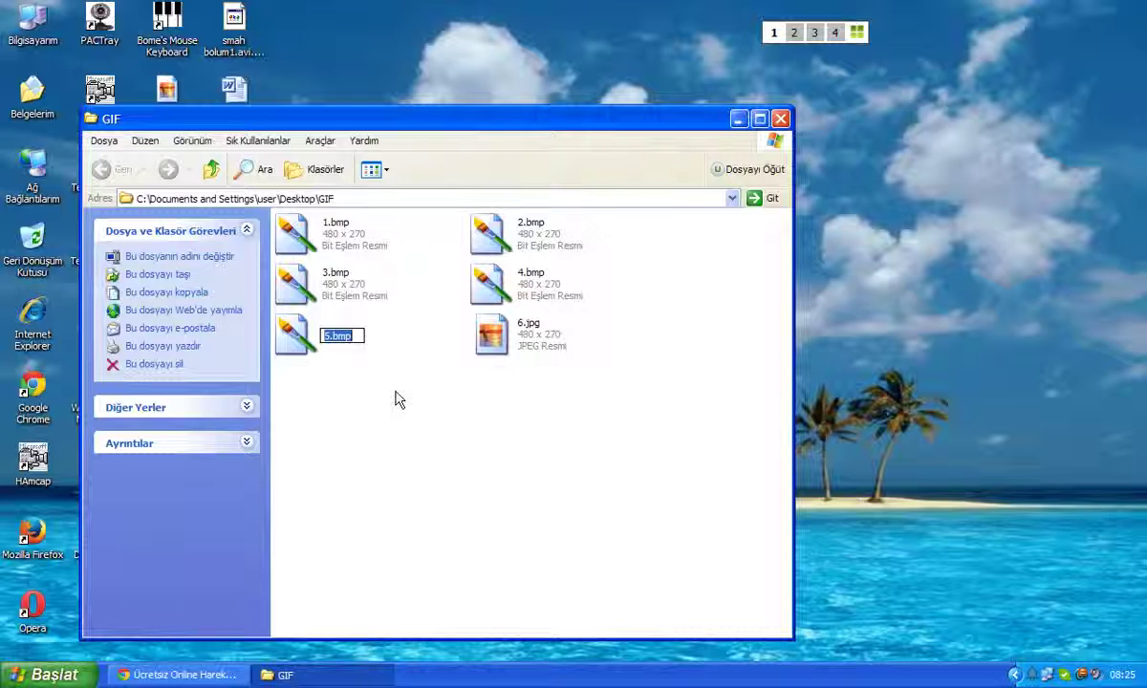
key("End")
key("BackSpace")
key("BackSpace")
type("jpg")
key("Return")
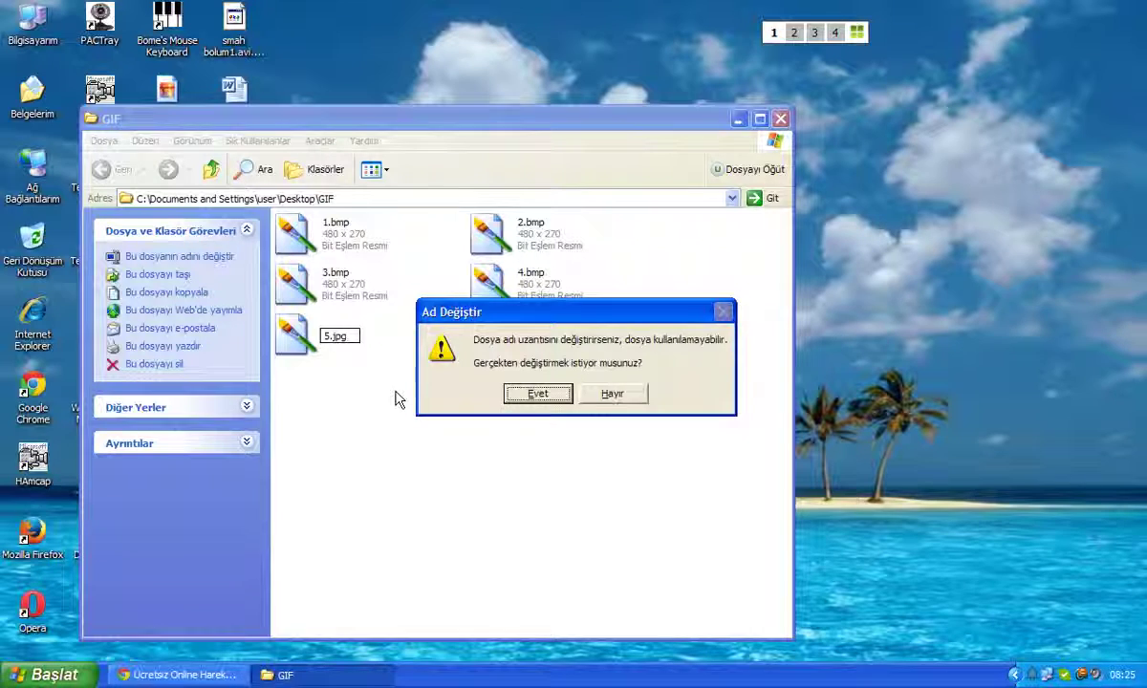
key("Return")
- Rename 3.bmp as 3.jpg and accept the extension change
right_click(372, 307)
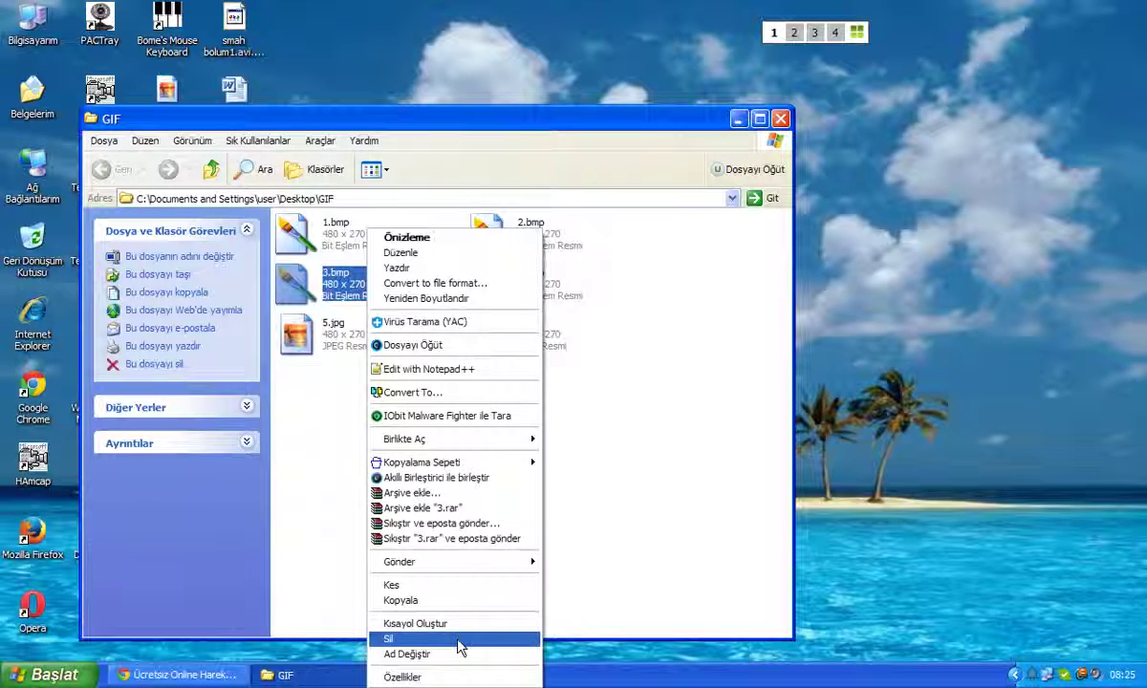
left_click(457, 654)
key("Escape")
right_click(374, 286)
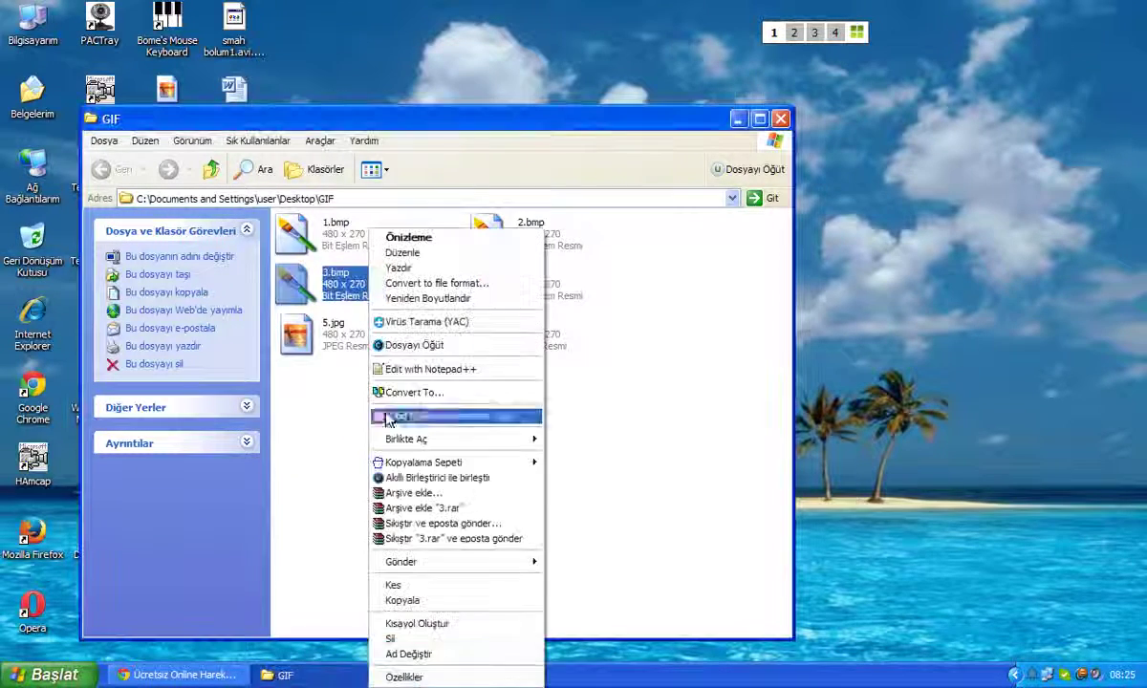
left_click(442, 657)
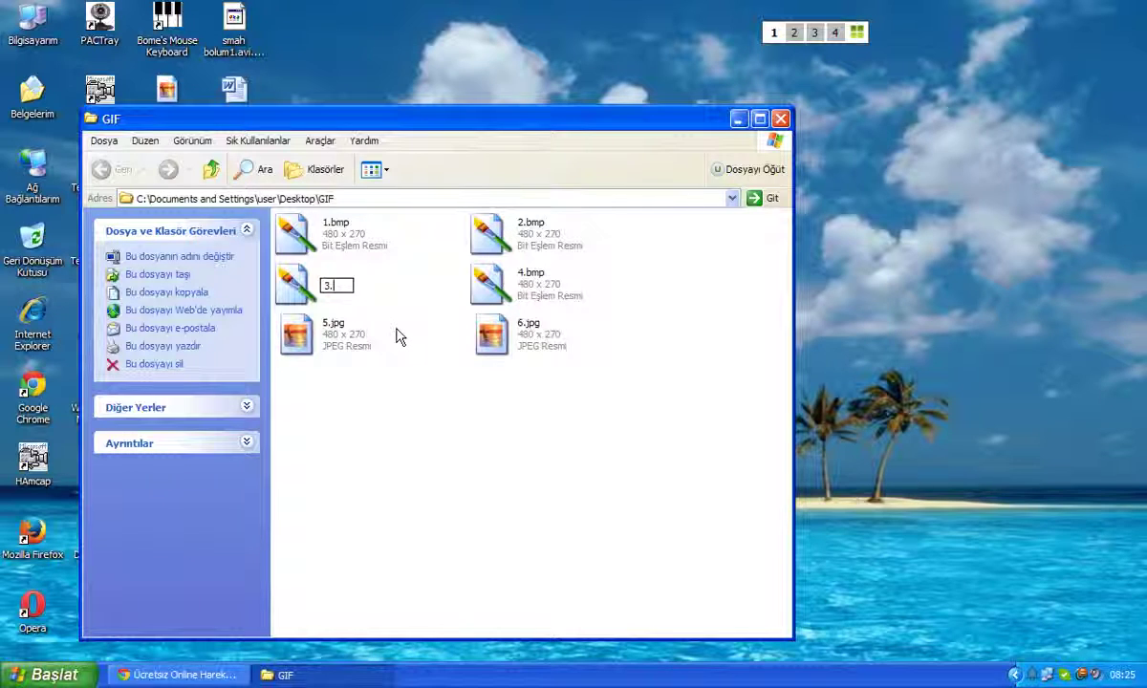
type("3.jpg")
key("Return")
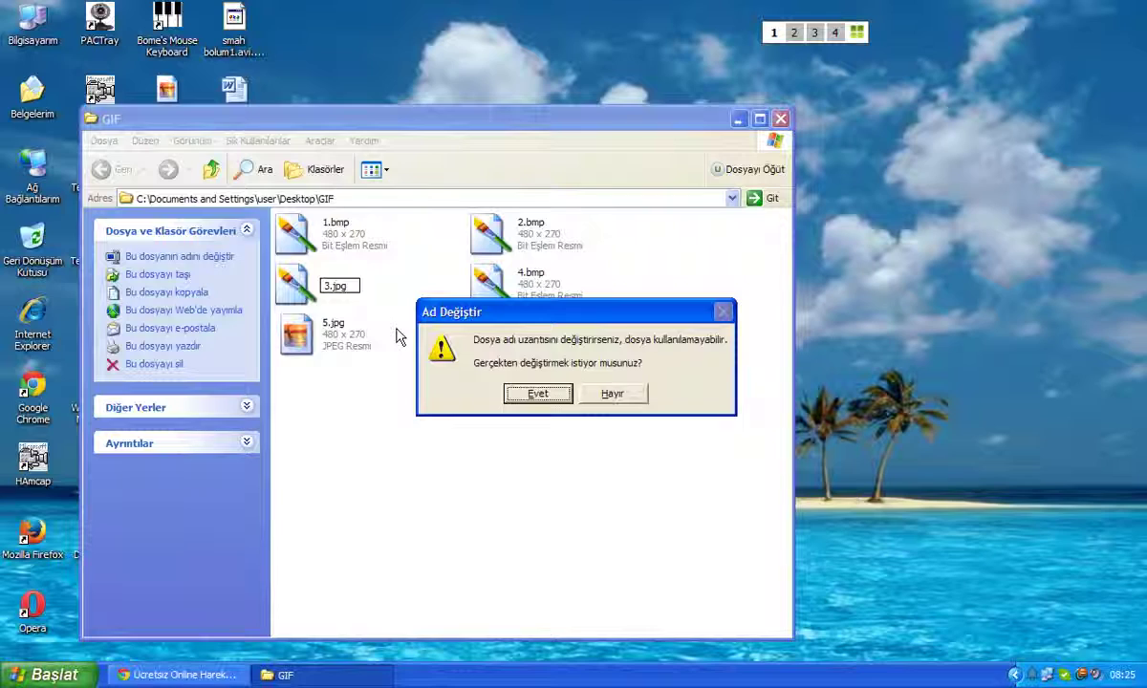
key("Return")
- Rename 4.bmp as 4.jpg and accept the extension change
right_click(550, 282)
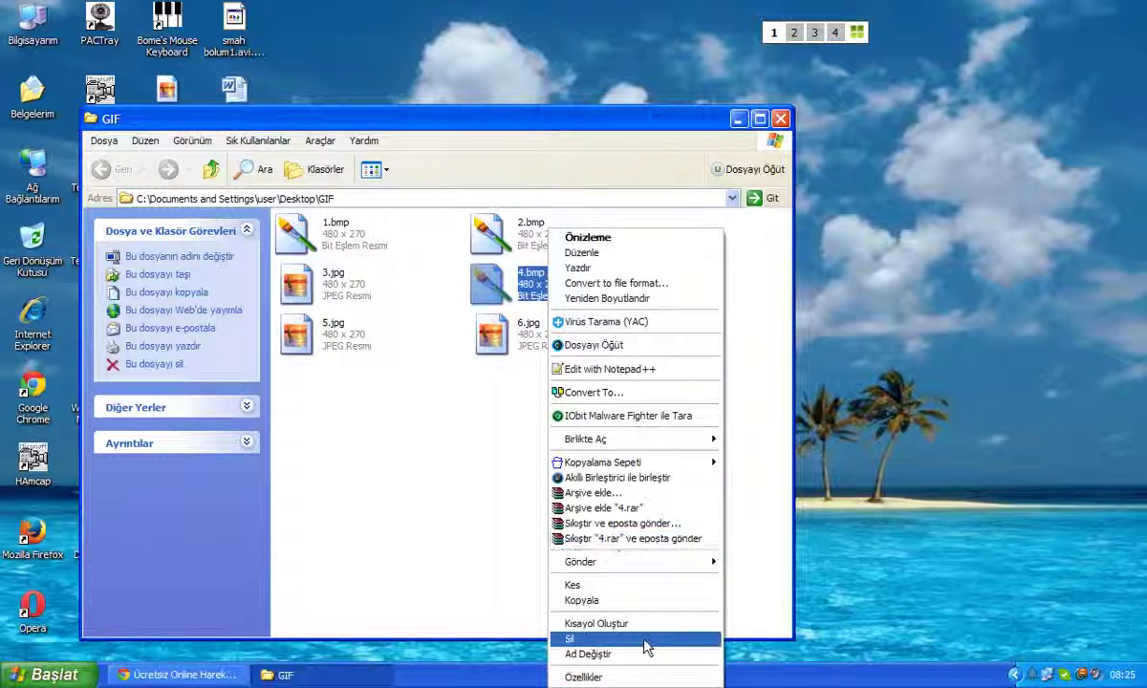
key("Escape")
right_click(570, 287)
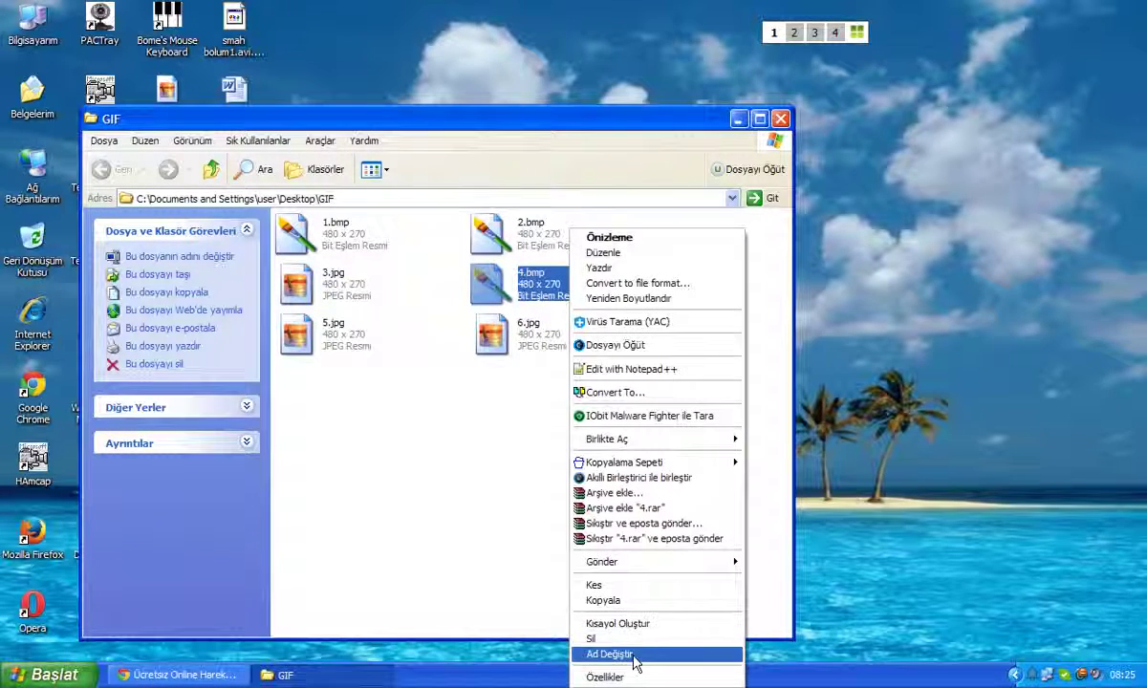
key("Escape")
right_click(546, 285)
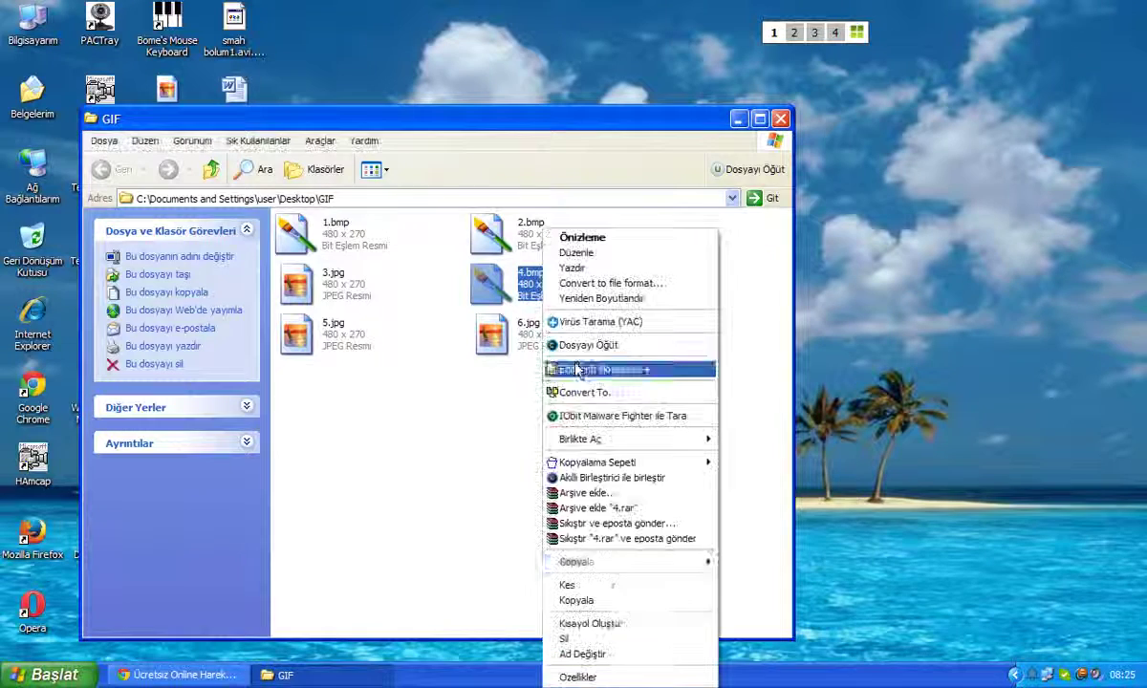
left_click(611, 655)
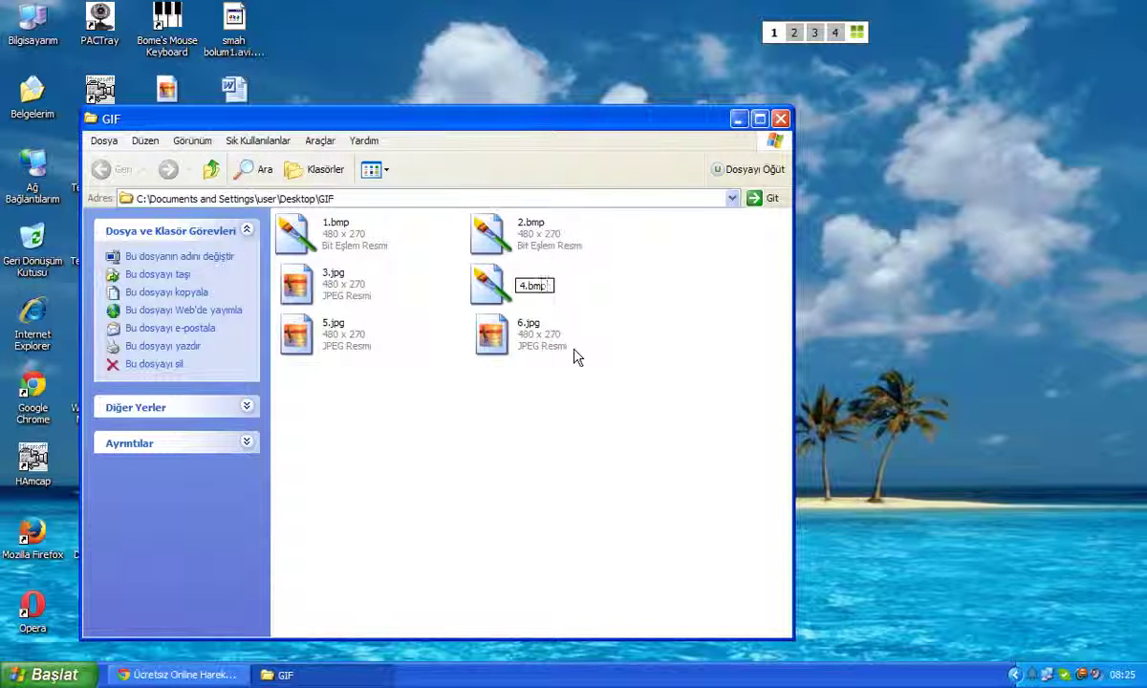
type("4.jpg")
key("Return")
key("Return")
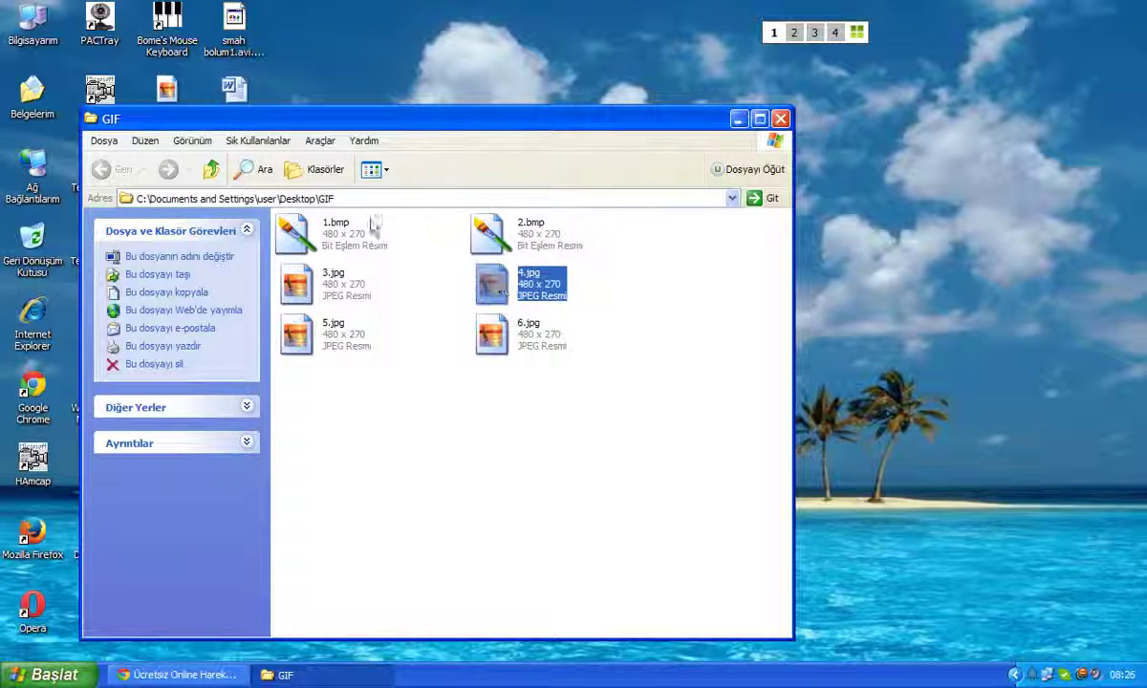
- Rename 1.bmp as 1.jpg and accept the extension change
right_click(333, 229)
left_click(366, 319)
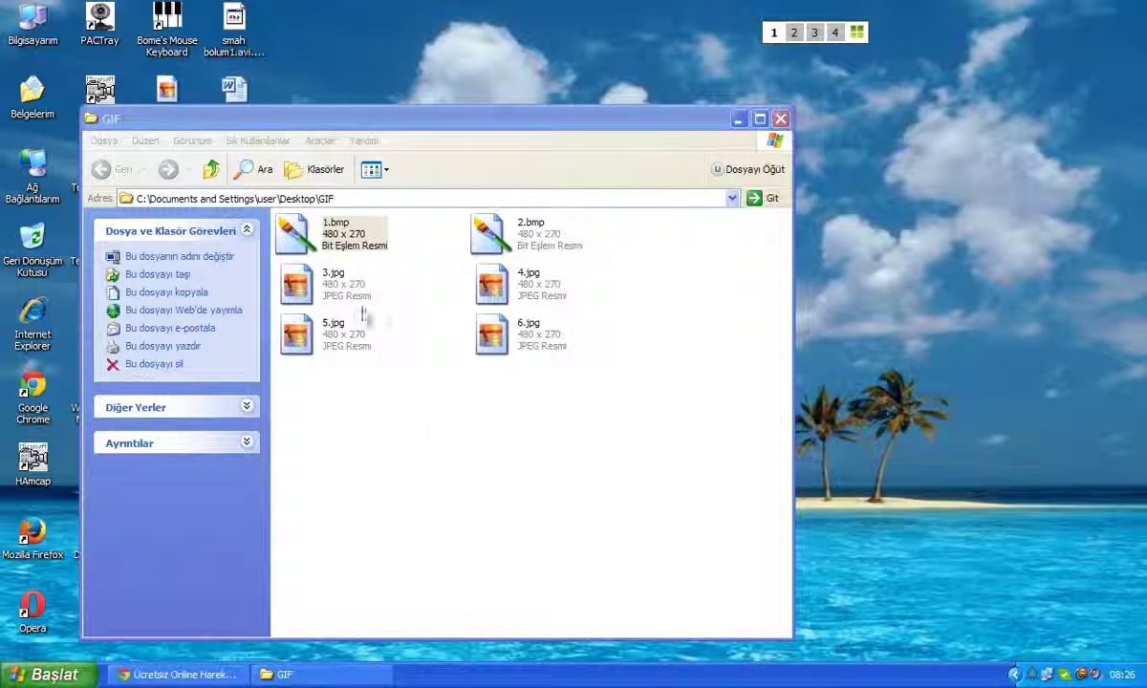
right_click(360, 231)
left_click(439, 657)
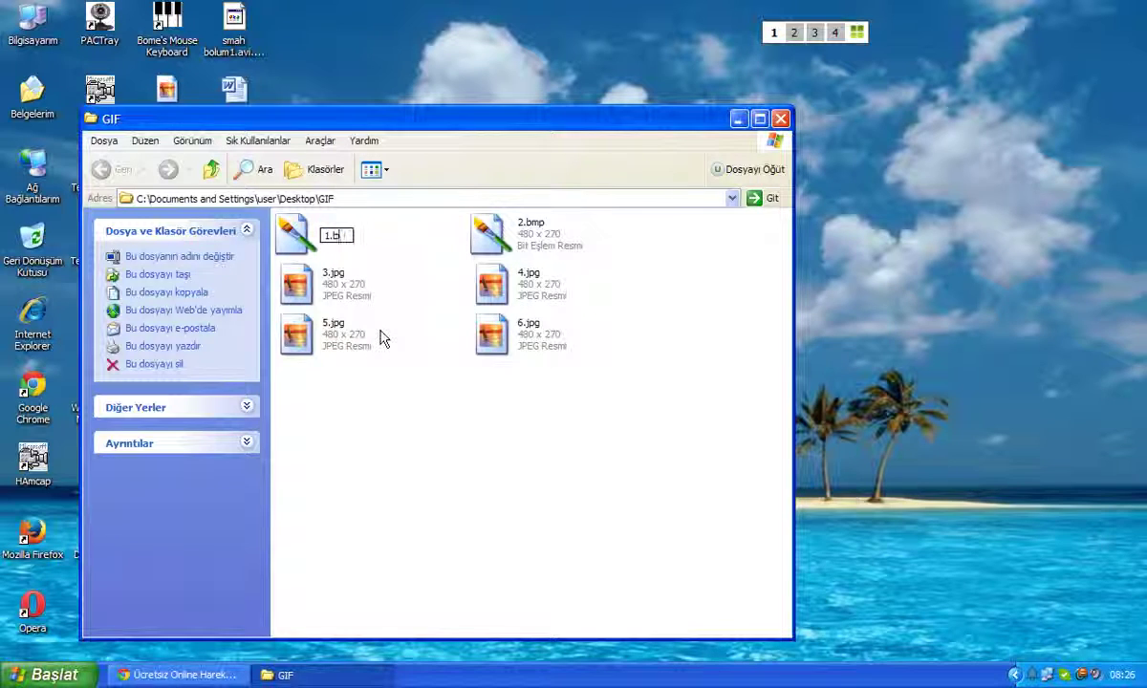
type("1.jpg")
key("Return")
key("Return")
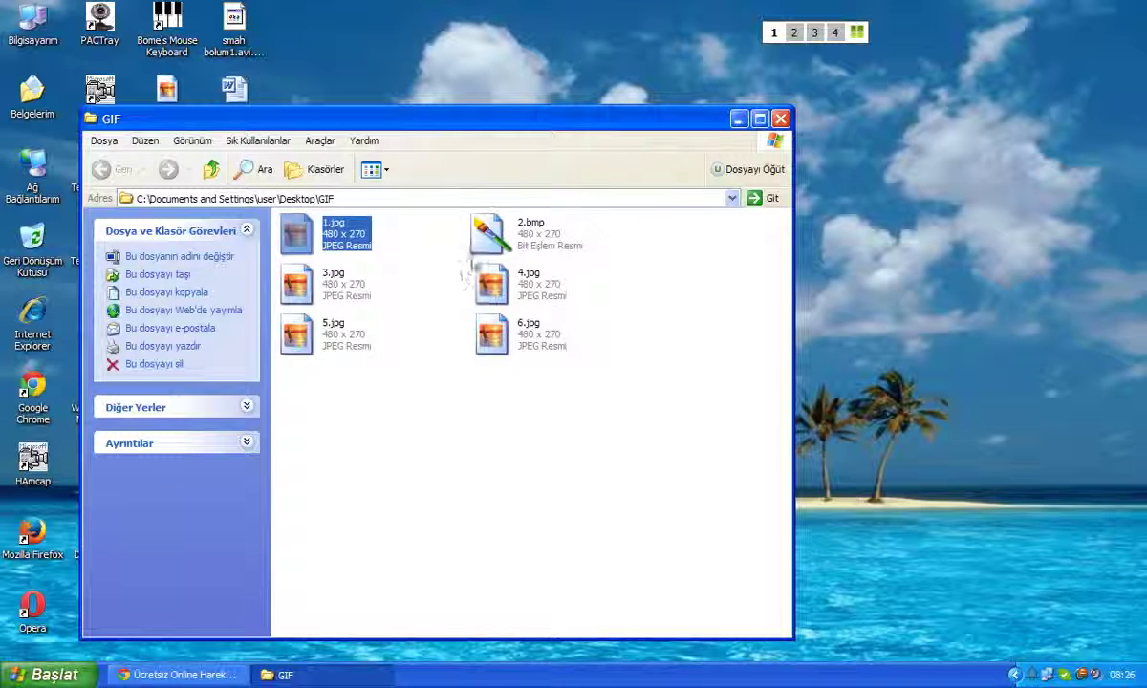
- Rename 2.bmp as 2.jpg and accept the extension change
right_click(549, 220)
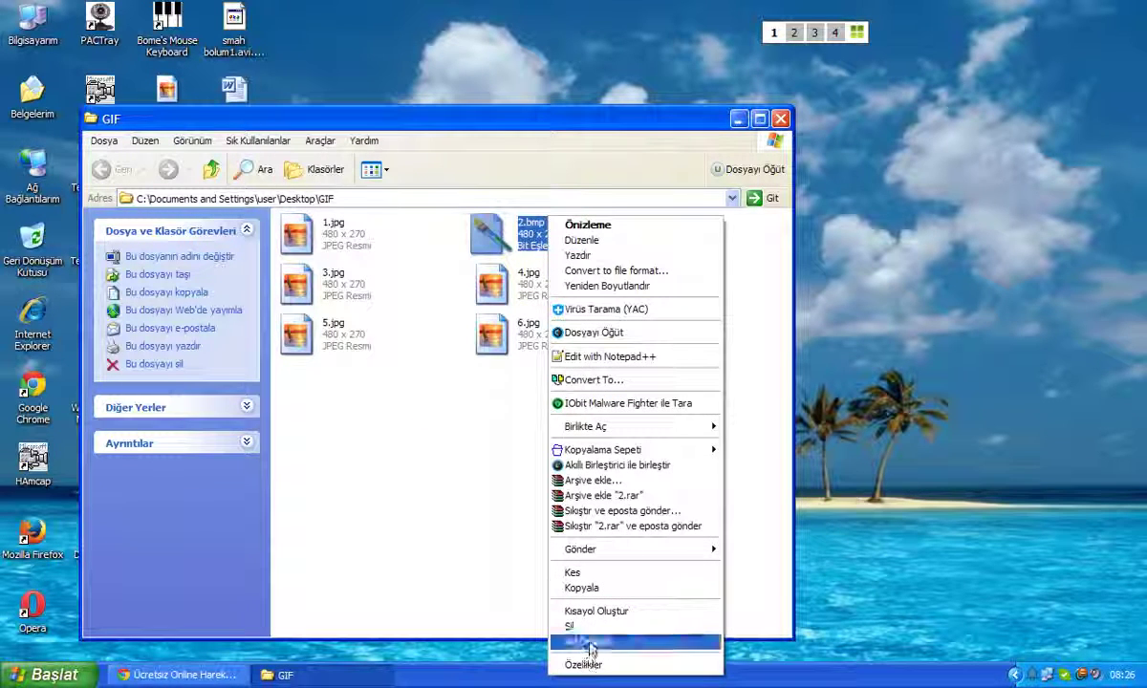
left_click(586, 642)
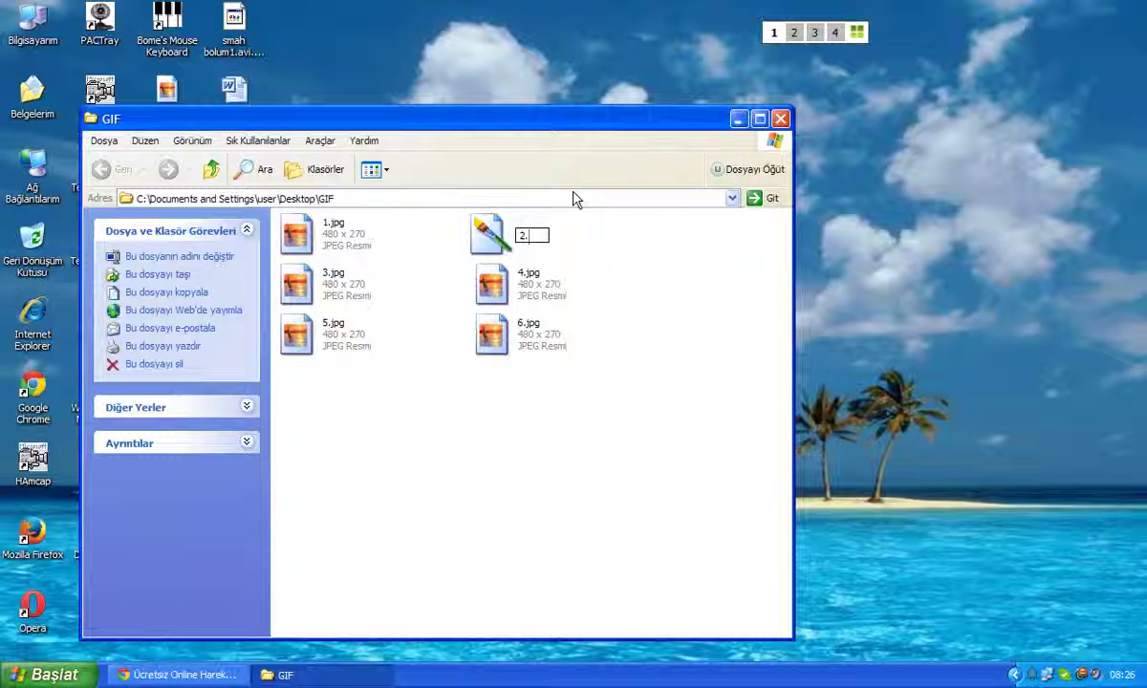
type("2.jpg")
key("Return")
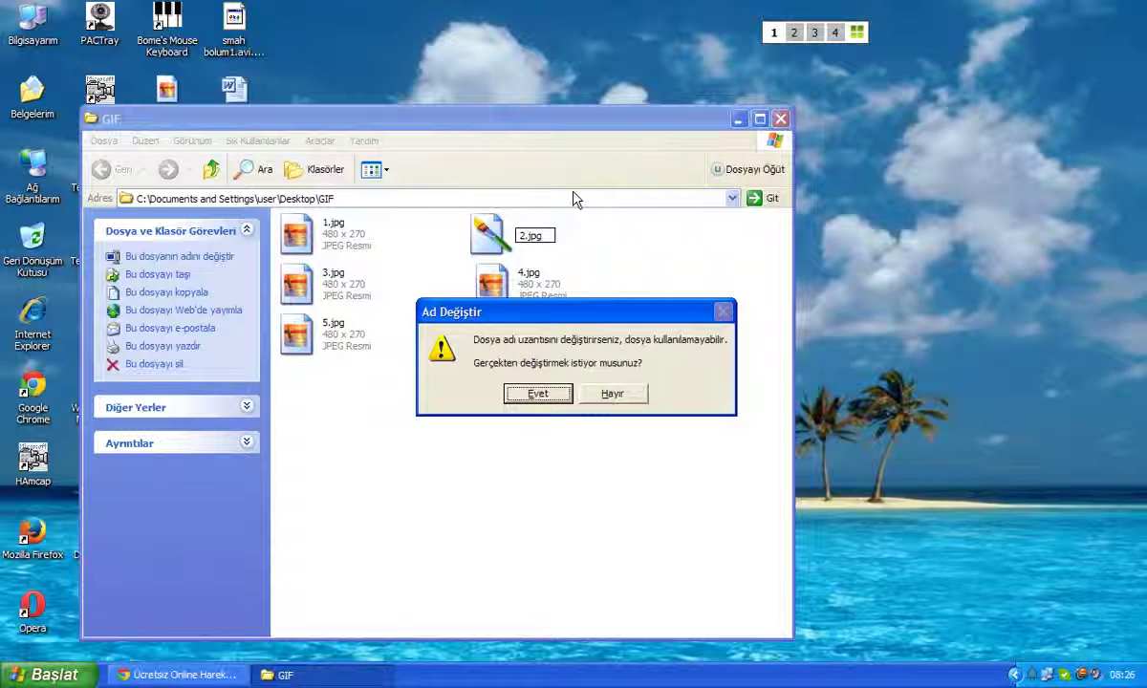
key("Return")
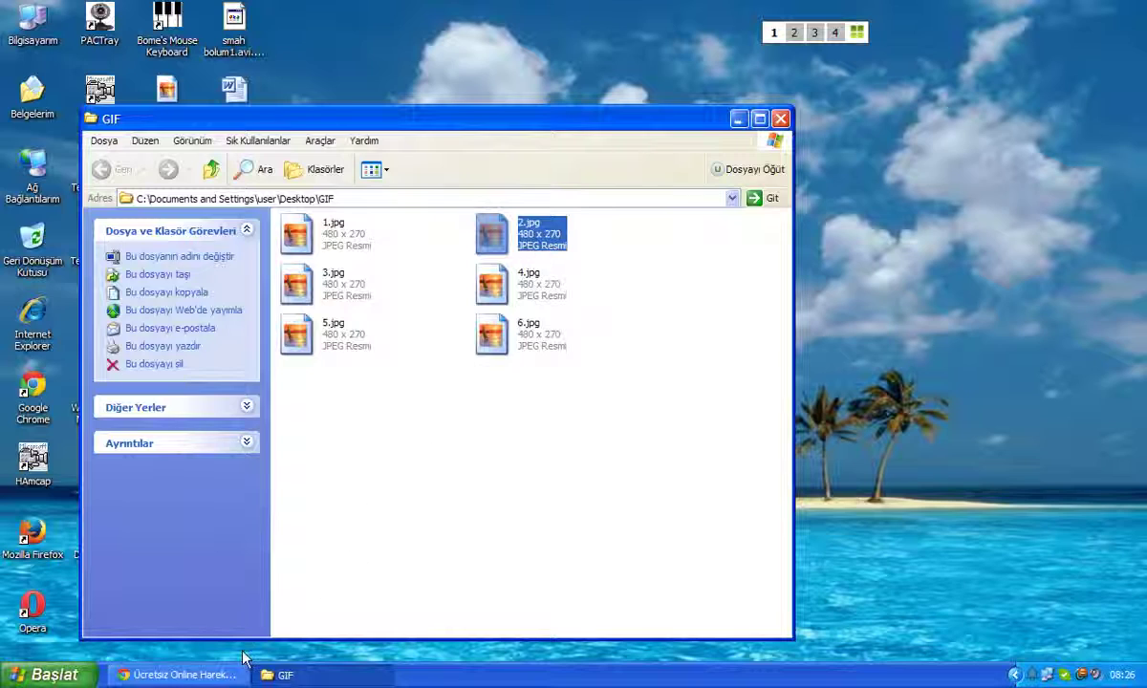
- Switch to the GIFMaker.me page in Chrome and upload 1.jpg and 2.jpg from the GIF folder
left_click(177, 674)
left_click(419, 213)
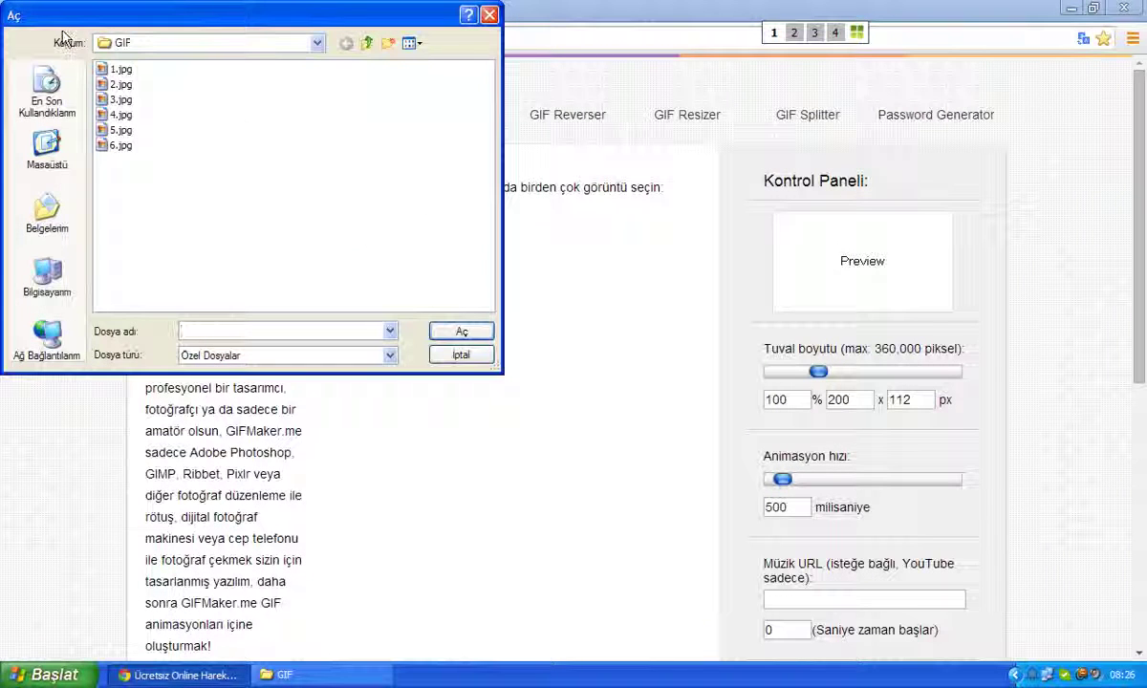
left_click(468, 332)
left_click(421, 217)
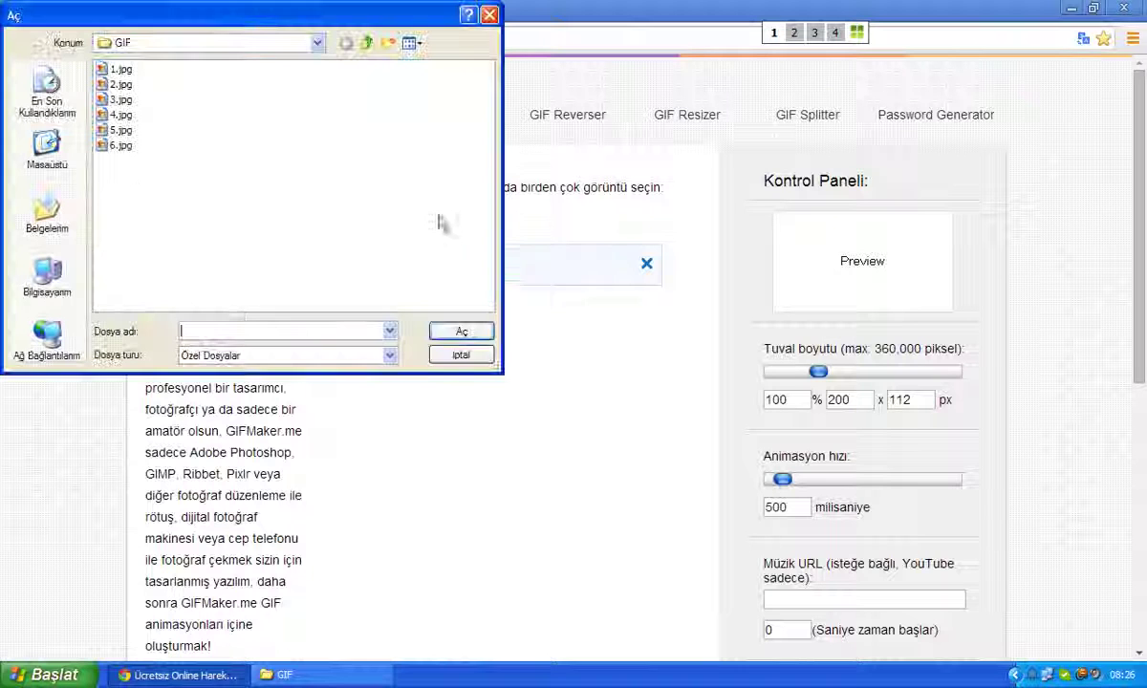
left_click(119, 84)
left_click(443, 331)
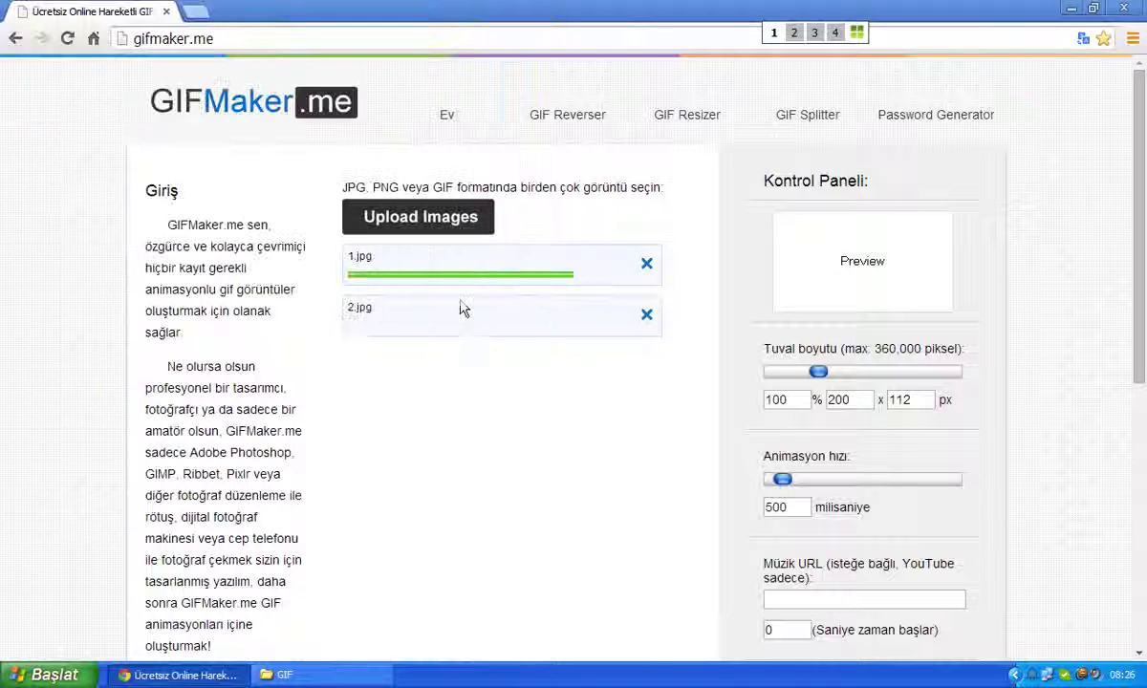
- Upload 3.jpg and 4.jpg from the GIF folder as further animation frames
left_click(414, 208)
left_click(119, 99)
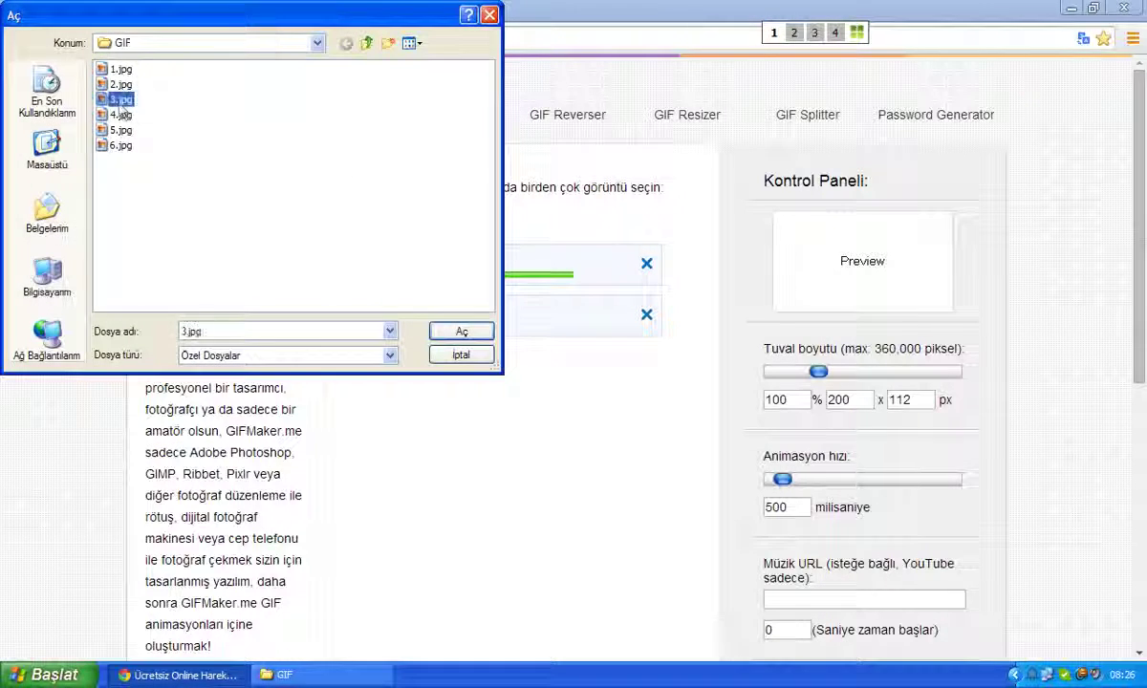
left_click(460, 330)
left_click(451, 232)
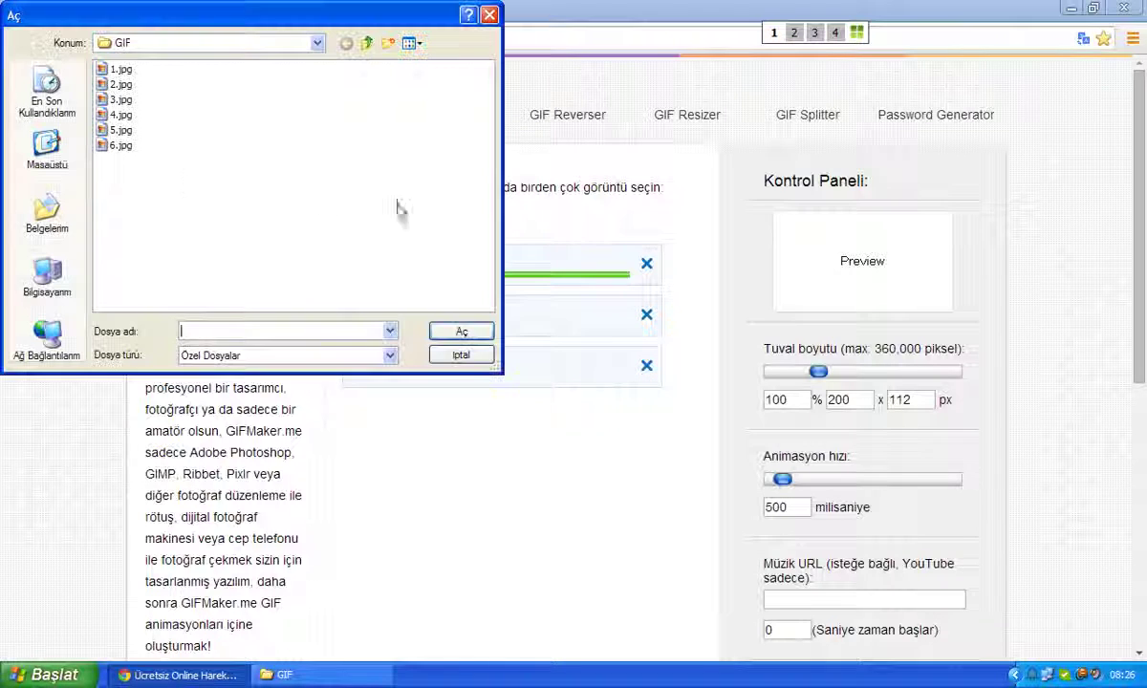
left_click(119, 115)
left_click(446, 329)
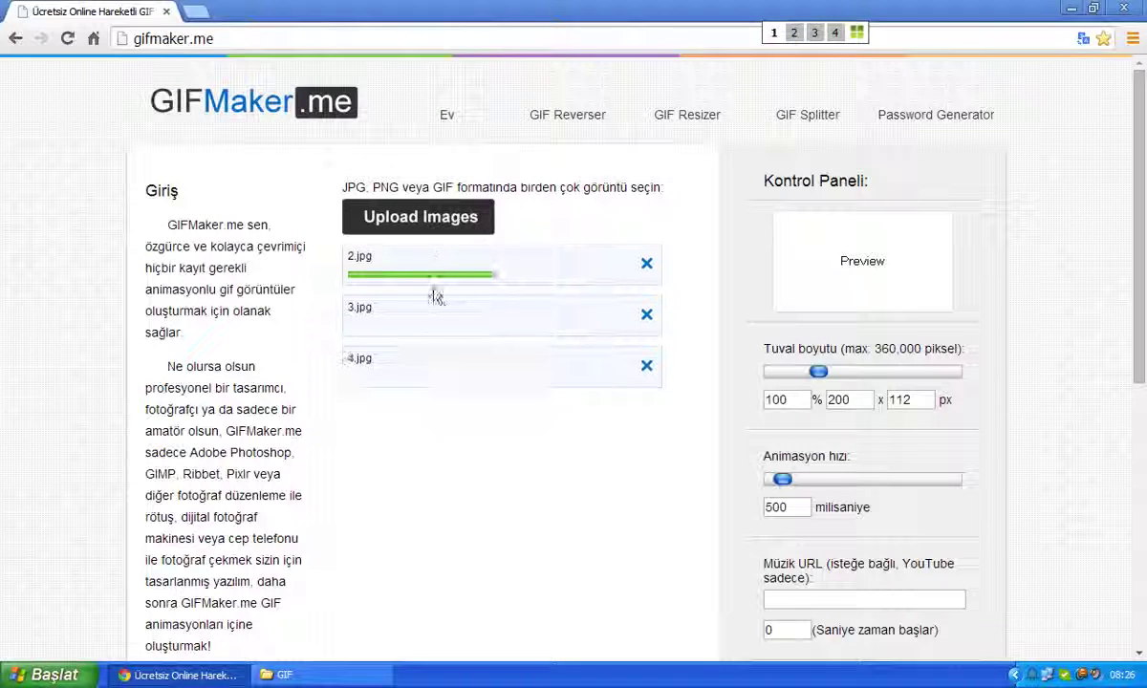
- Upload the last two frames, 5.jpg and 6.jpg, from the GIF folder
left_click(448, 212)
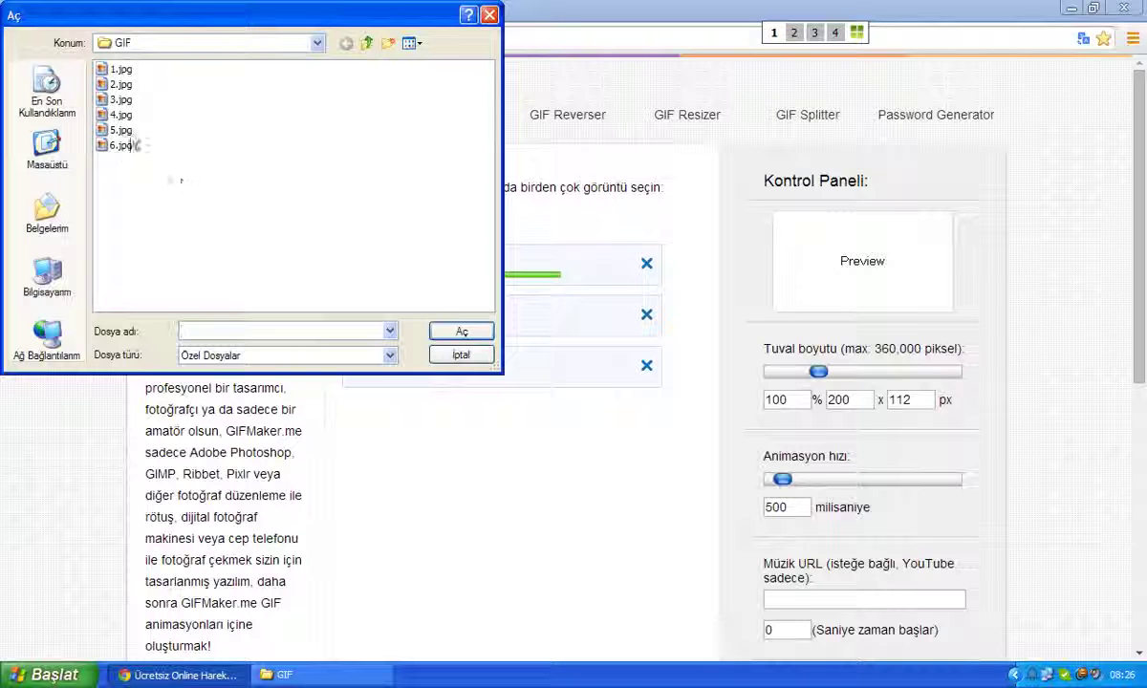
left_click(121, 130)
left_click(466, 330)
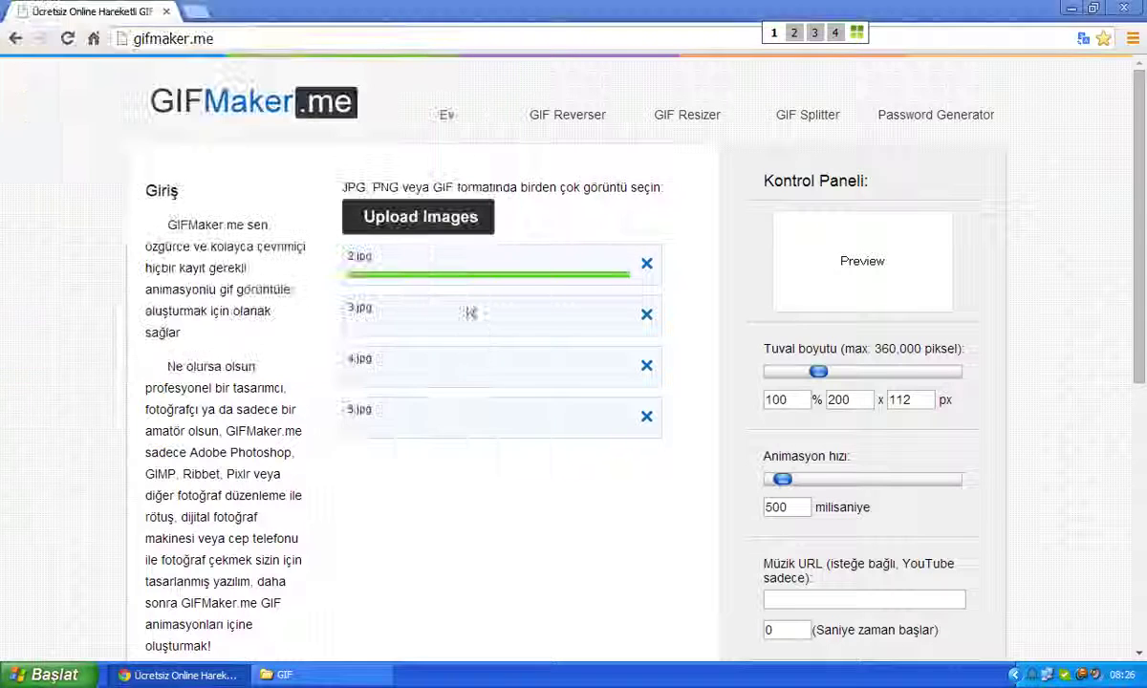
left_click(438, 222)
left_click(443, 327)
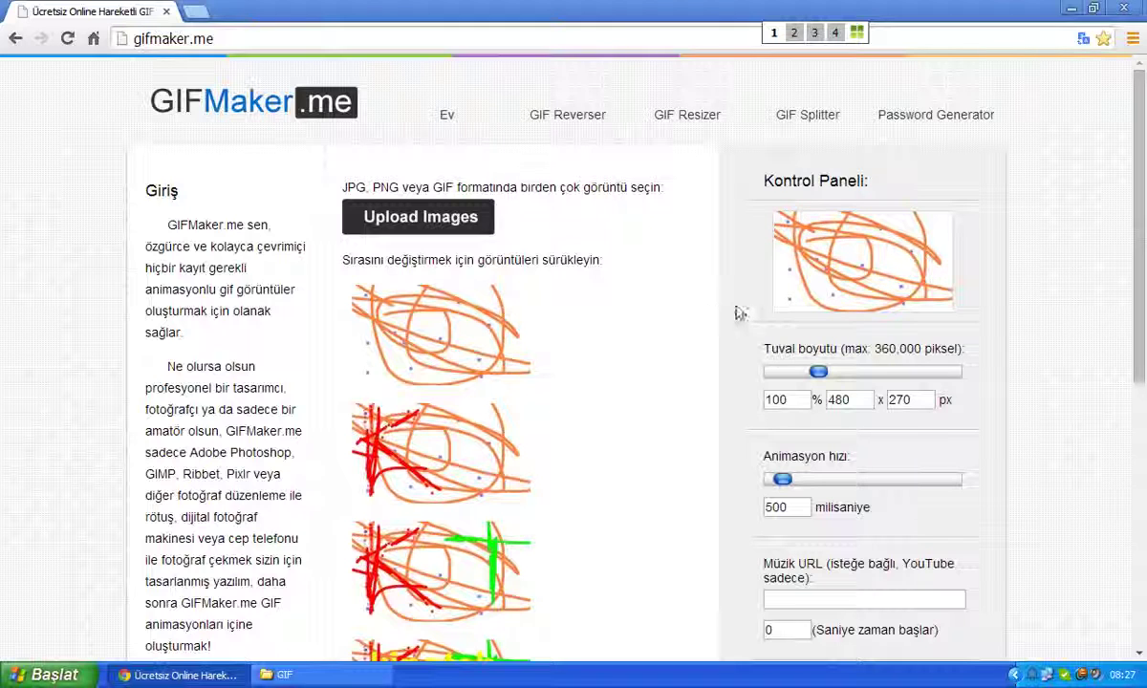
- Enlarge the animation's canvas size to 250 %, giving 1200 x 675 px
left_click_drag(820, 372, 982, 393)
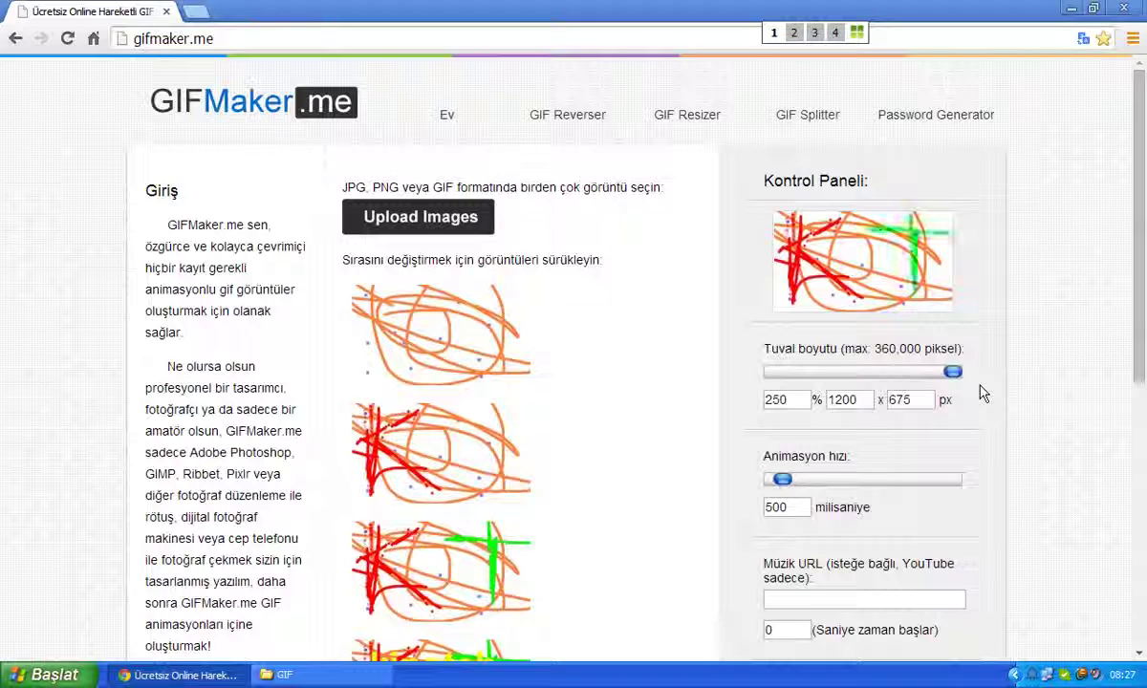
left_click_drag(953, 372, 979, 399)
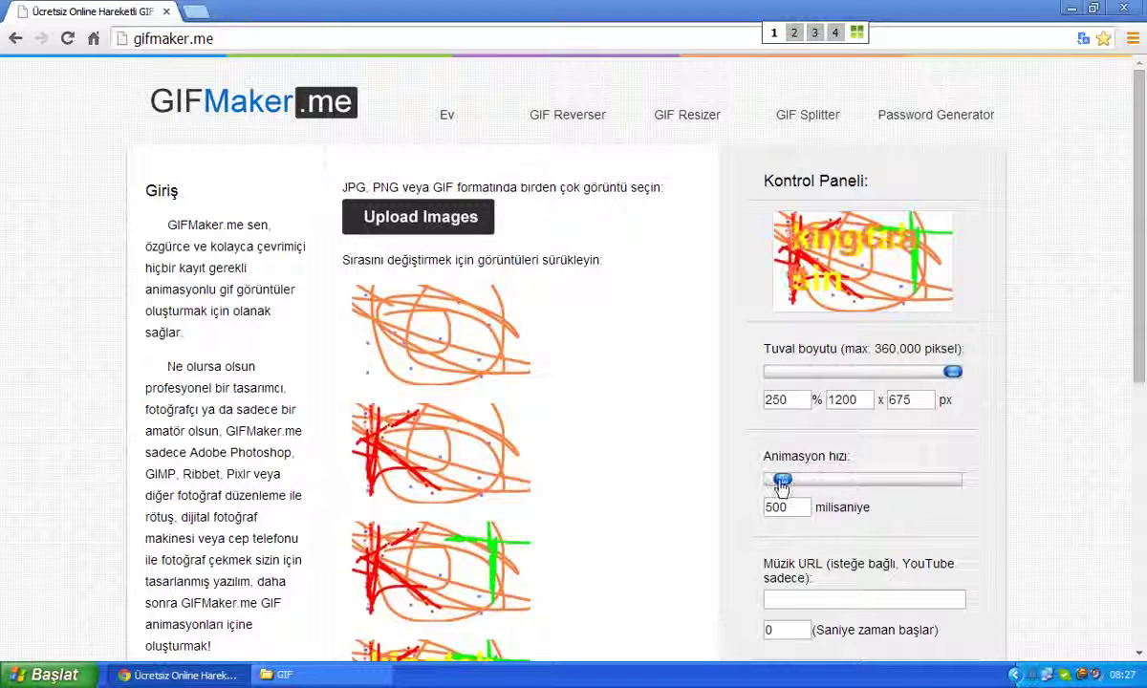
- Try the animation speed setting at its 10000 millisecond maximum and bring it down to 0 milliseconds
left_click_drag(781, 484, 976, 494)
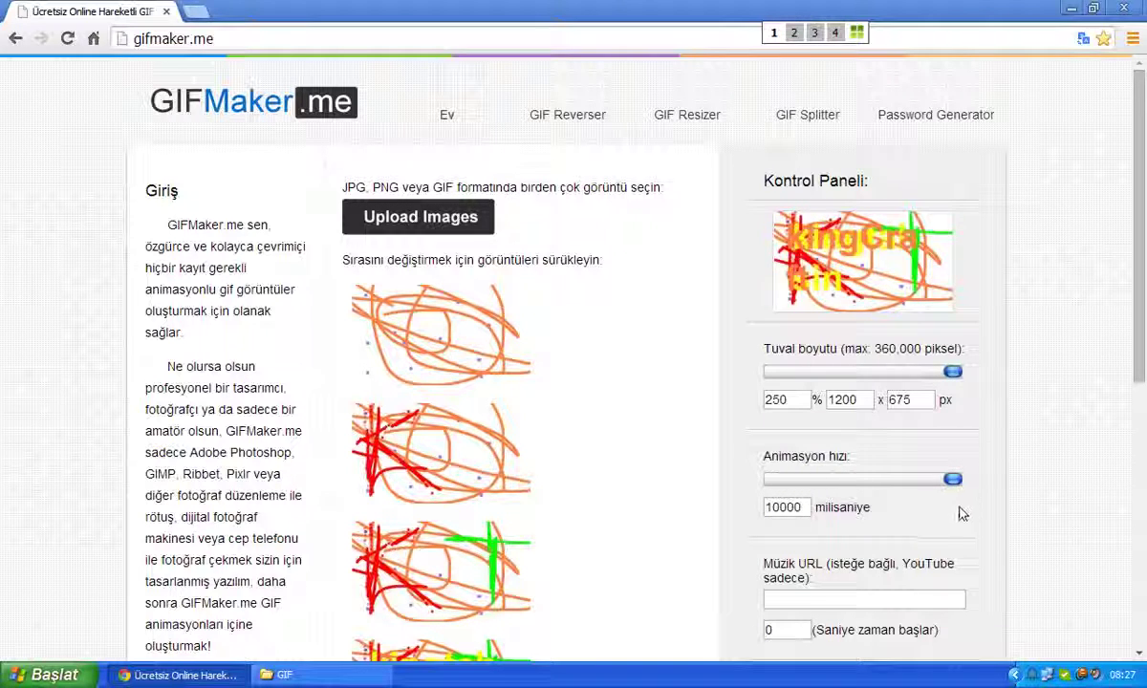
mouse_move(953, 480)
left_mouse_down()
mouse_move(736, 477)
mouse_move(961, 483)
left_mouse_up()
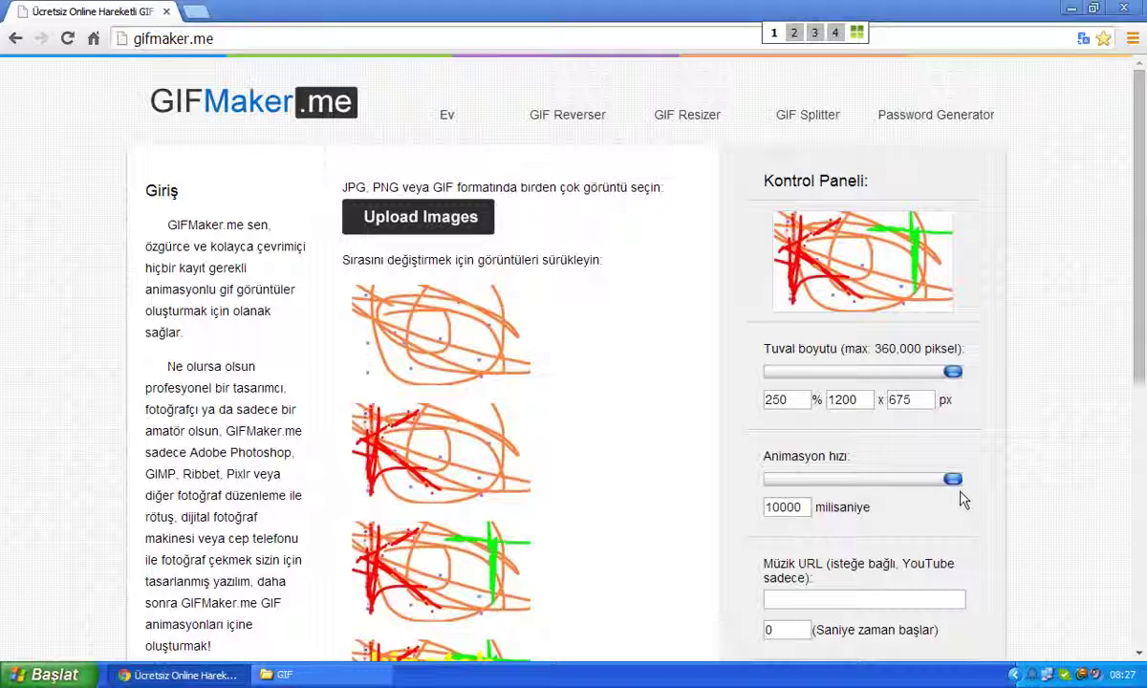
left_click_drag(952, 480, 771, 488)
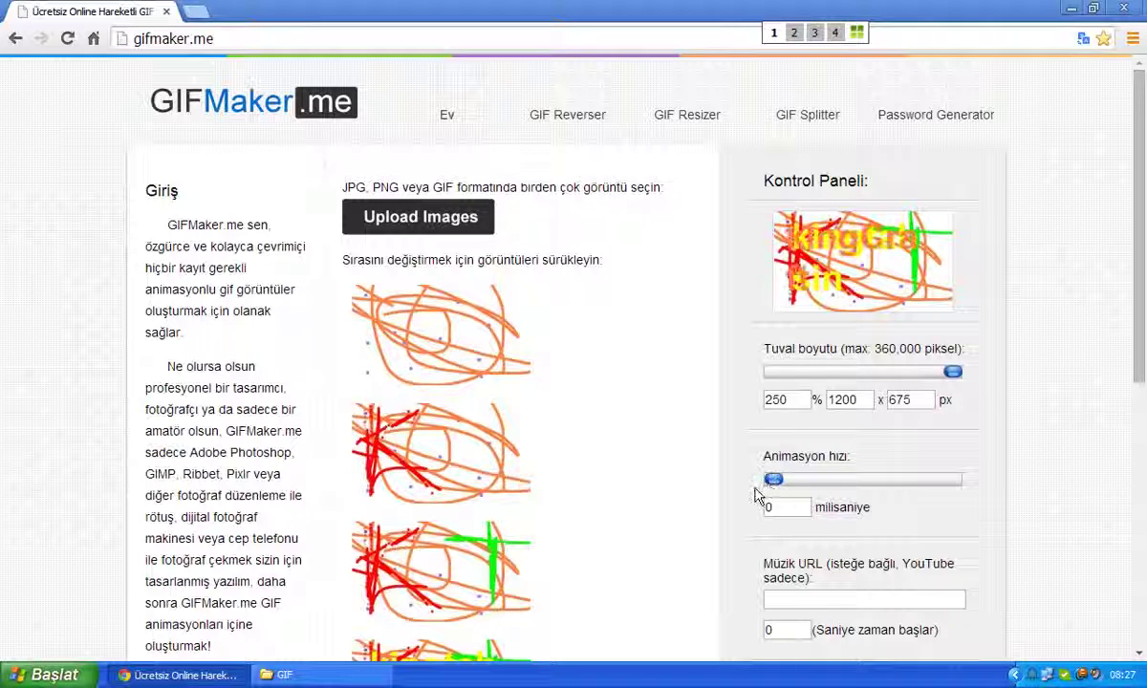